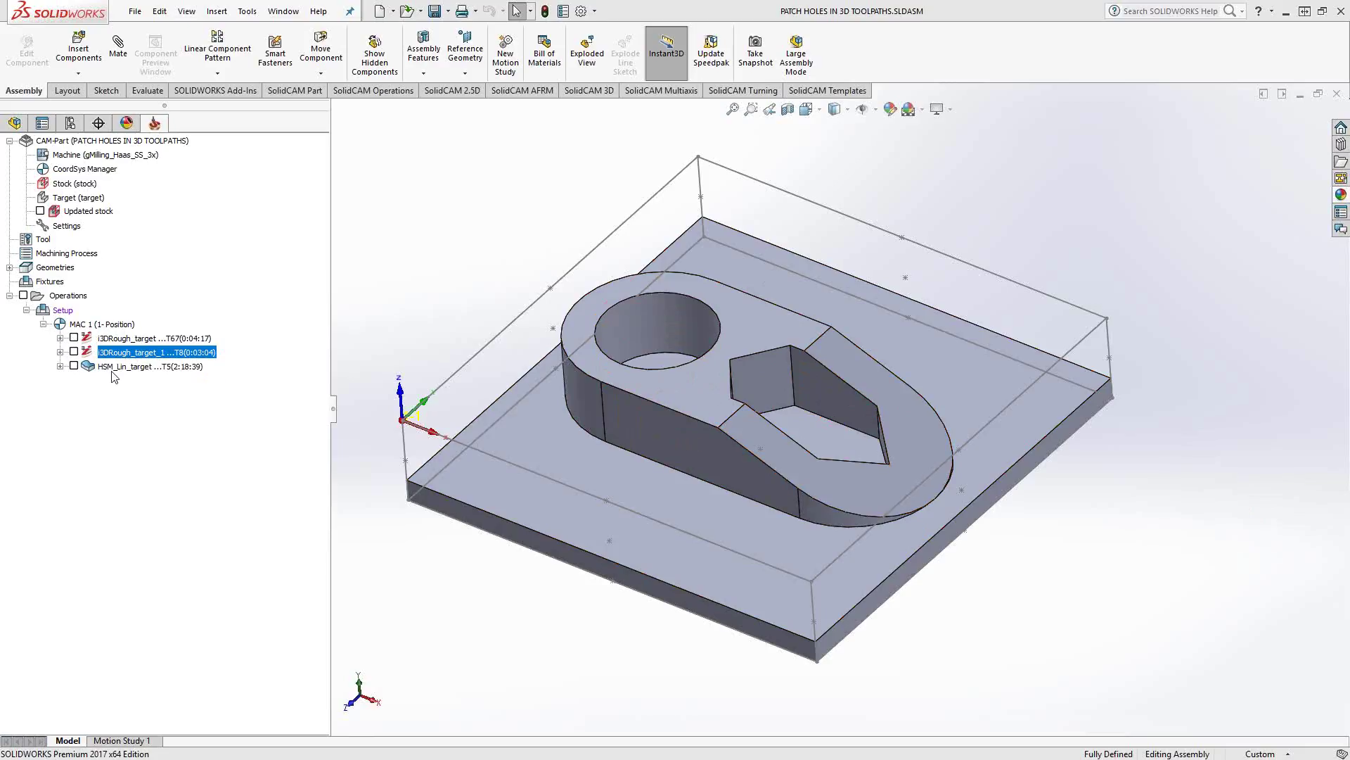
Show the HSM_Lin_target toolpath, examine how it runs into the round hole and the angular pocket, and hide it again.
{"action": "left_click", "coordinate": [74, 365]}
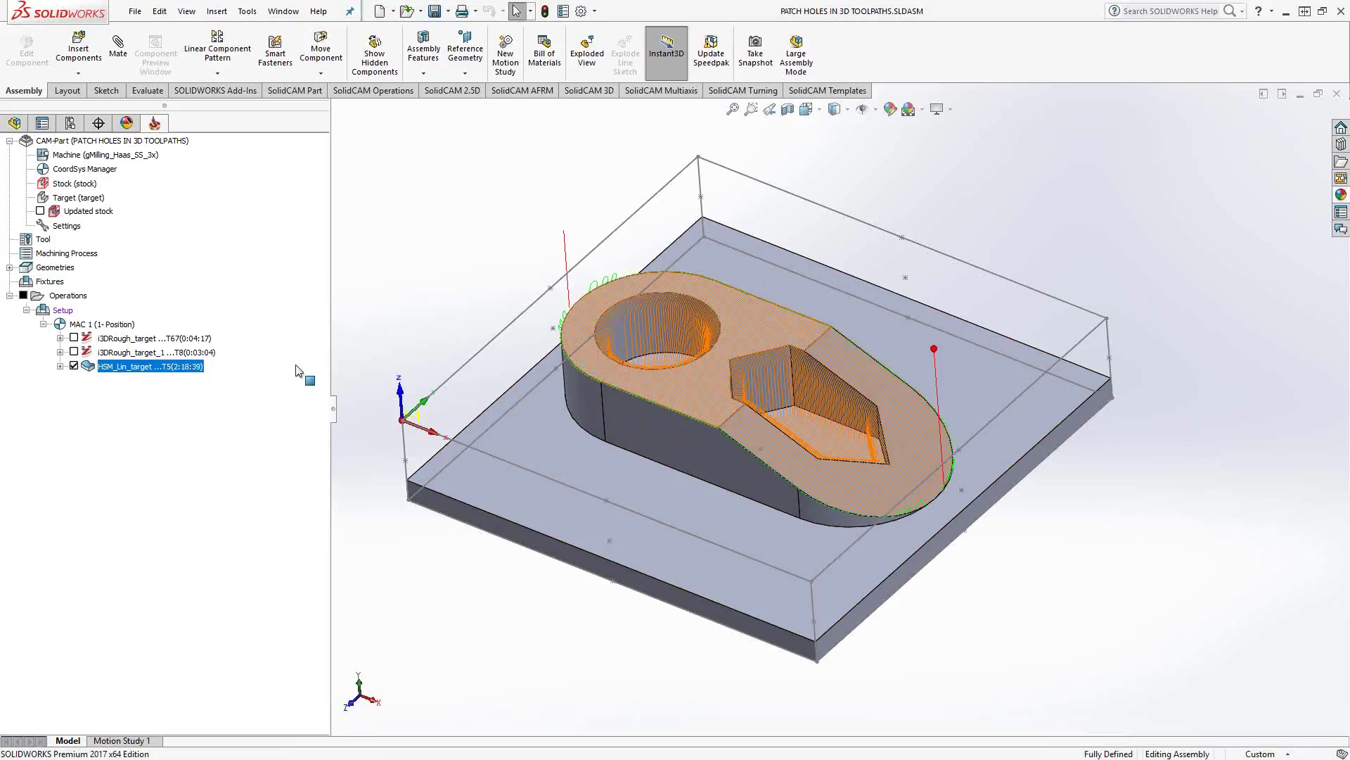
{"action": "middle_click_drag", "start_coordinate": [682, 373], "coordinate": [826, 441]}
{"action": "scroll", "coordinate": [826, 441], "scroll_direction": "down", "scroll_amount": 5}
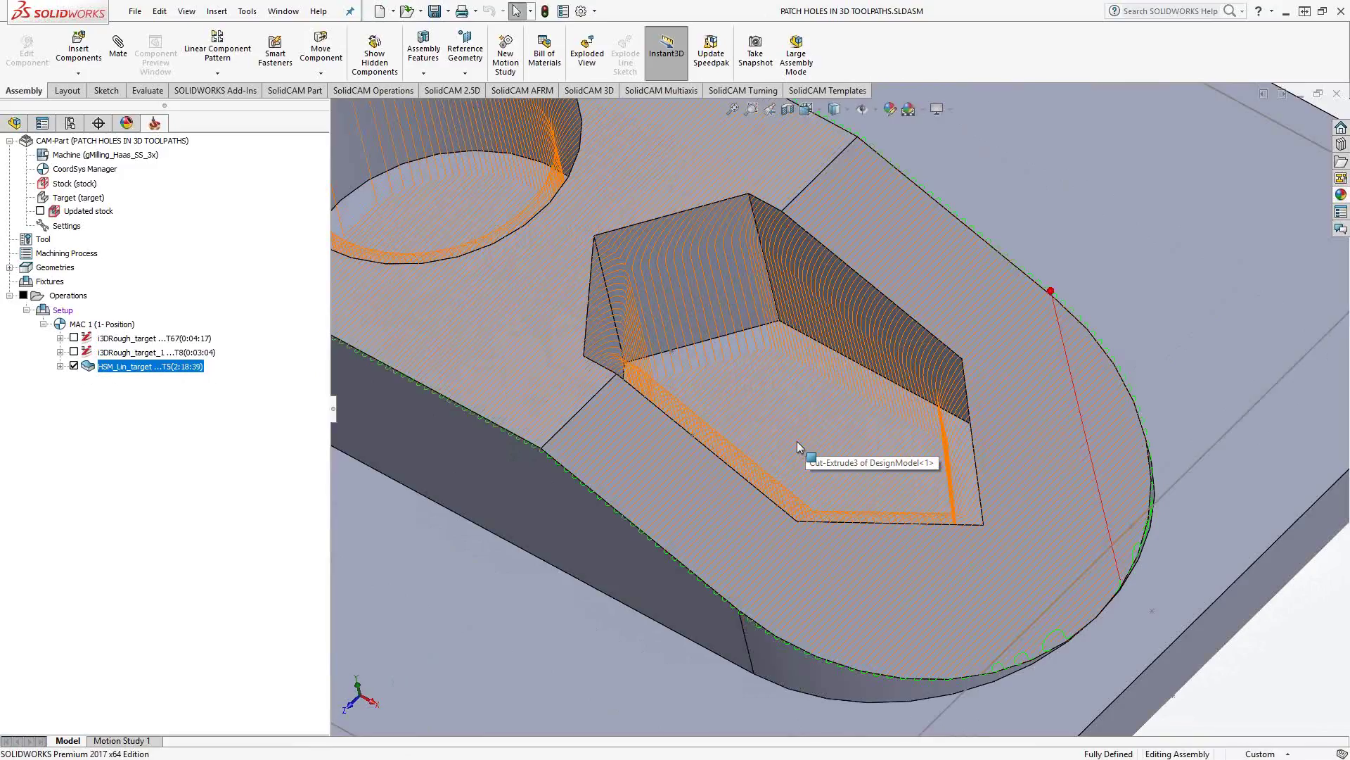
{"action": "key", "text": "f"}
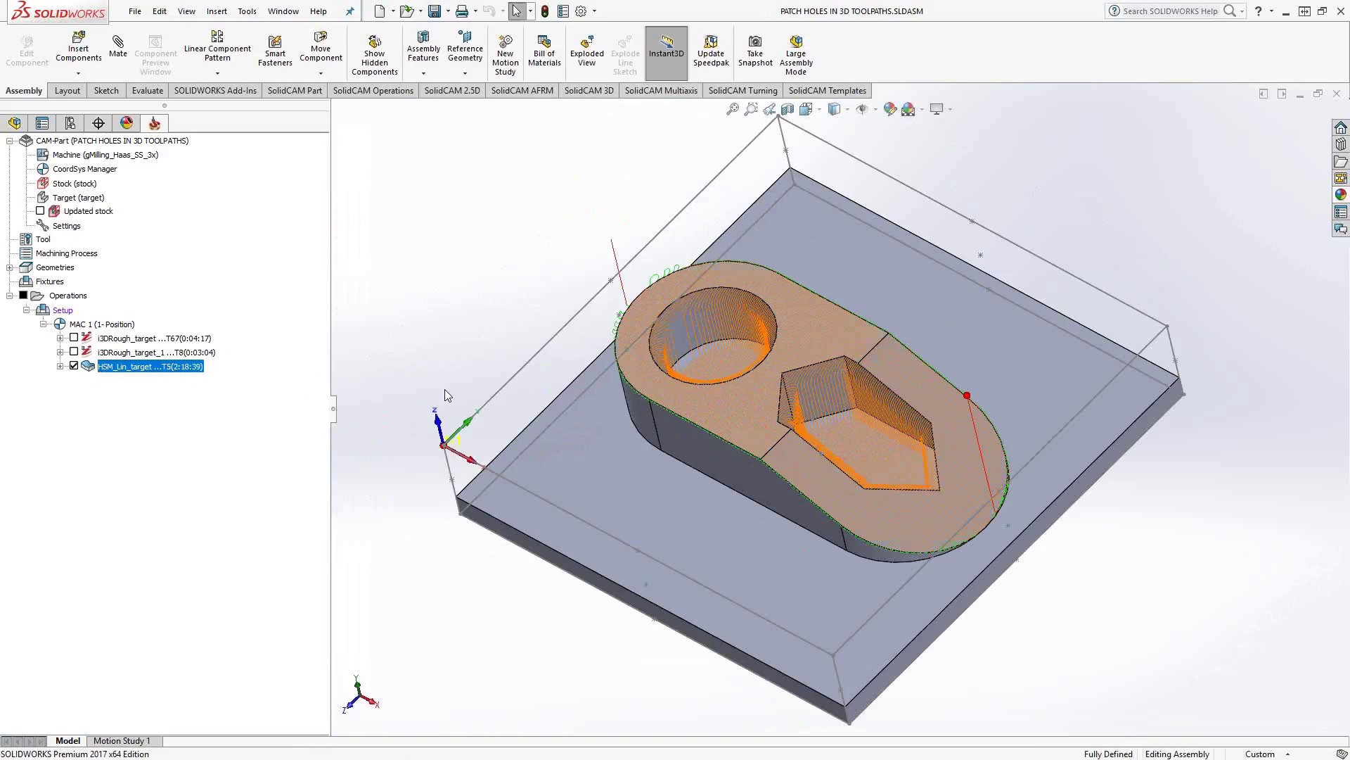
{"action": "left_click", "coordinate": [73, 366]}
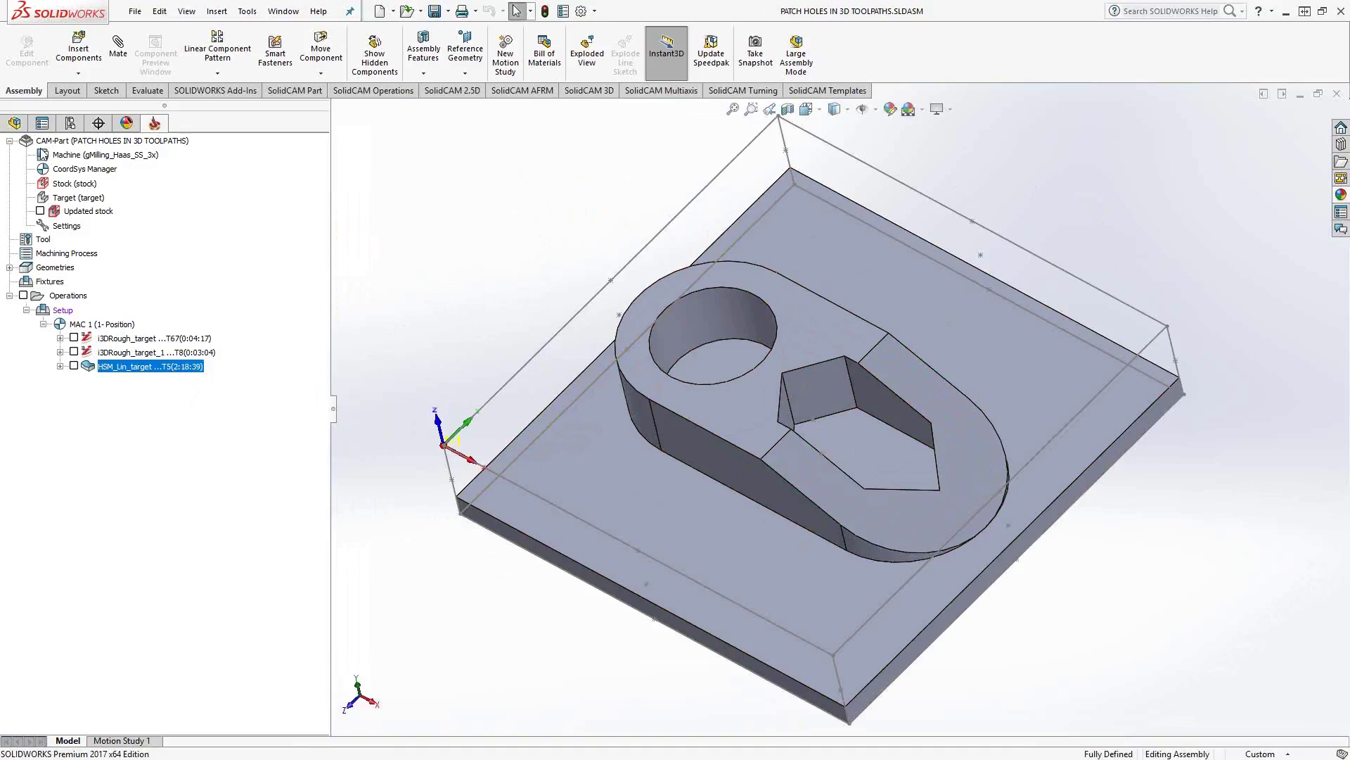
Open the DesignModel component for editing in the context of the assembly.
{"action": "left_click", "coordinate": [12, 125]}
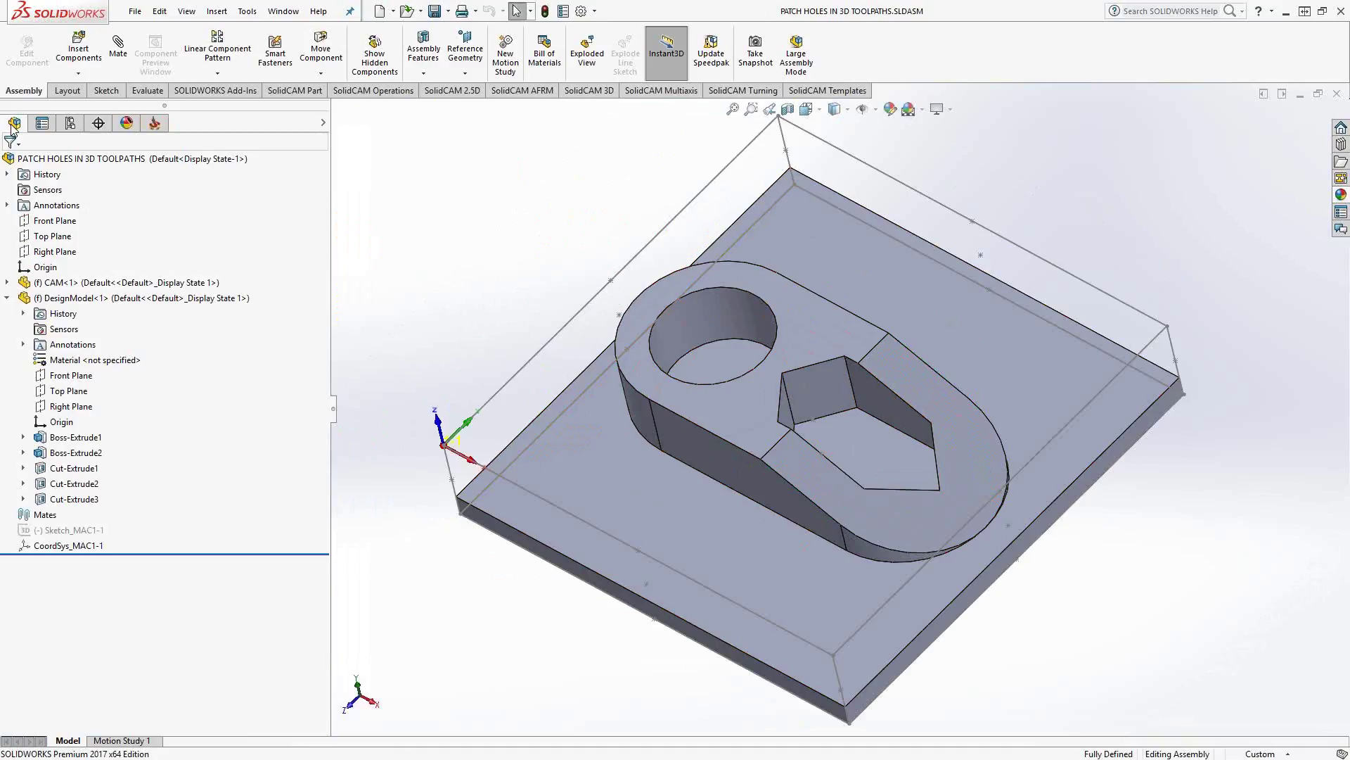
{"action": "right_click", "coordinate": [77, 298]}
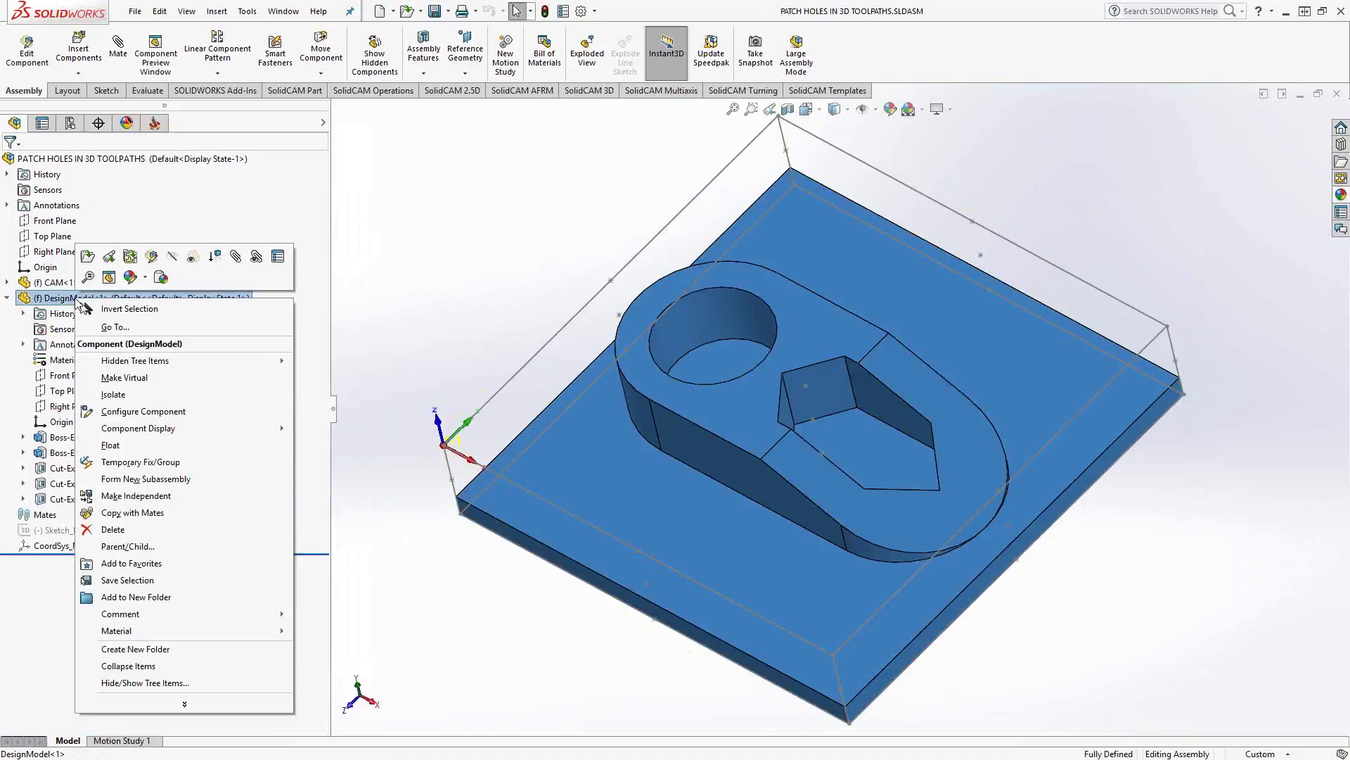
{"action": "left_click", "coordinate": [151, 257]}
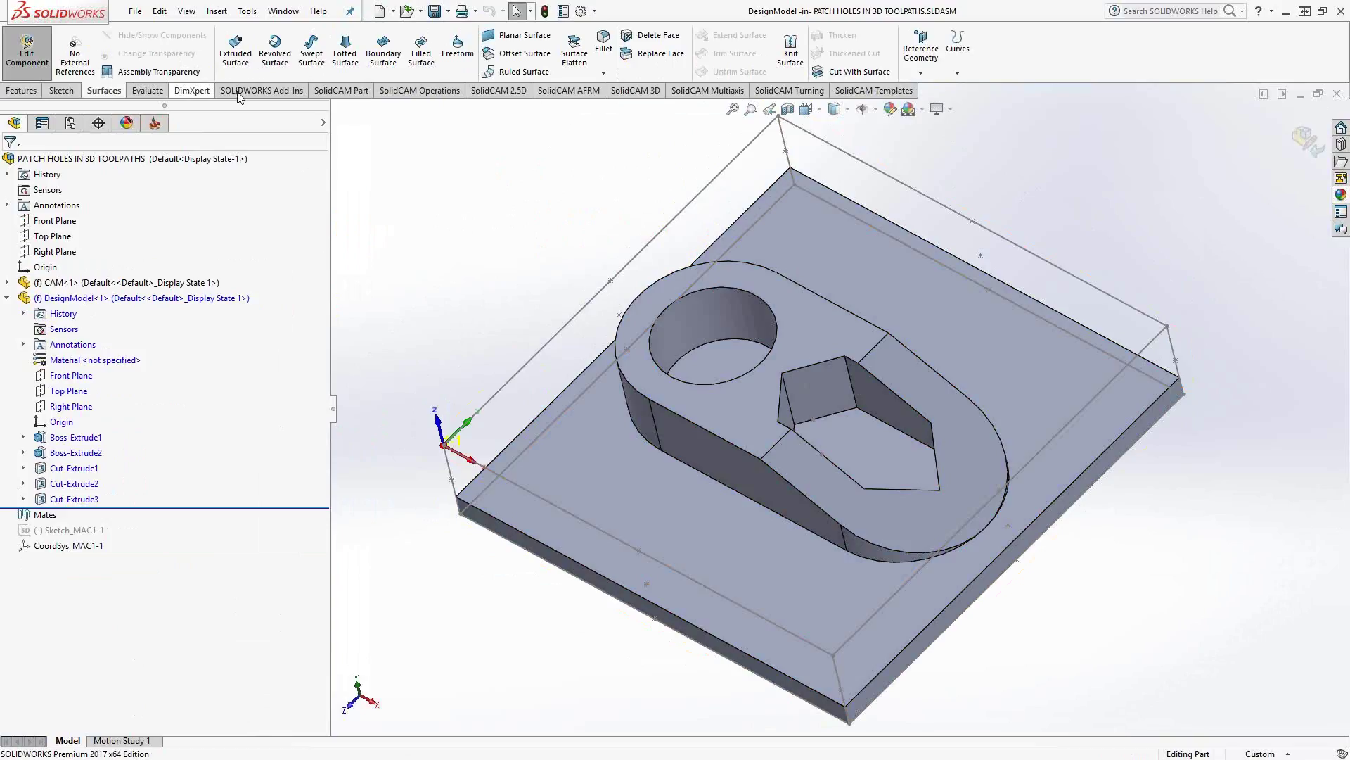
{"action": "right_click", "coordinate": [141, 94]}
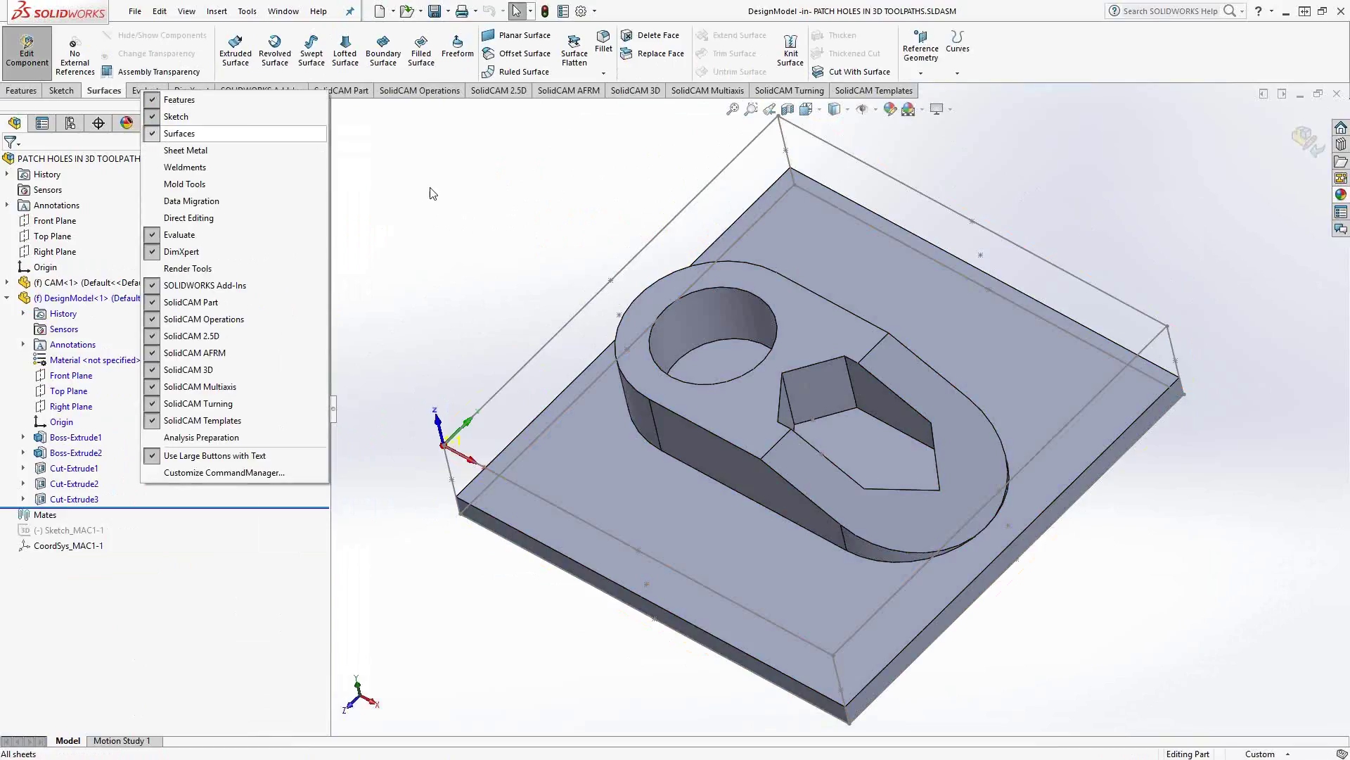
{"action": "left_click", "coordinate": [144, 91]}
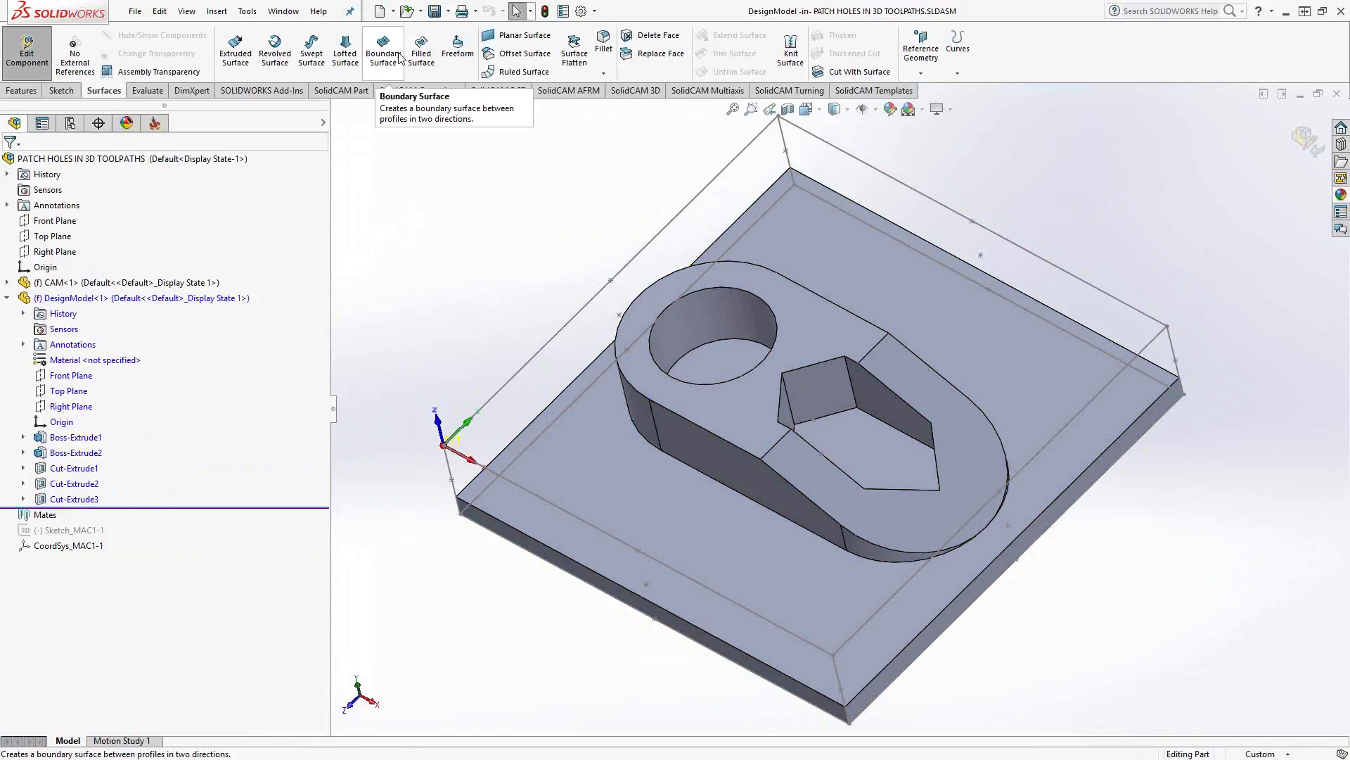
Create a filled surface across the upper circular edge of the round hole, with Contact edge setting.
{"action": "left_click", "coordinate": [421, 58]}
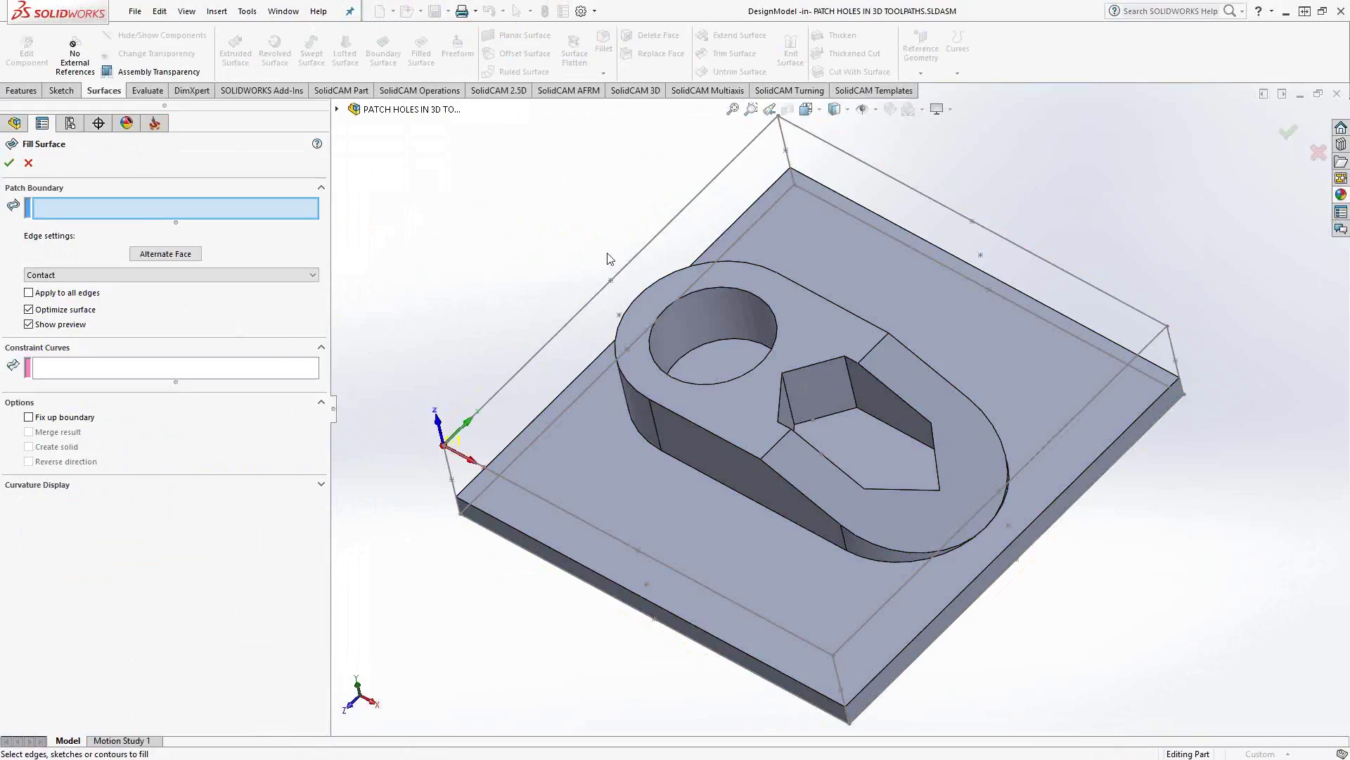
{"action": "left_click", "coordinate": [757, 296]}
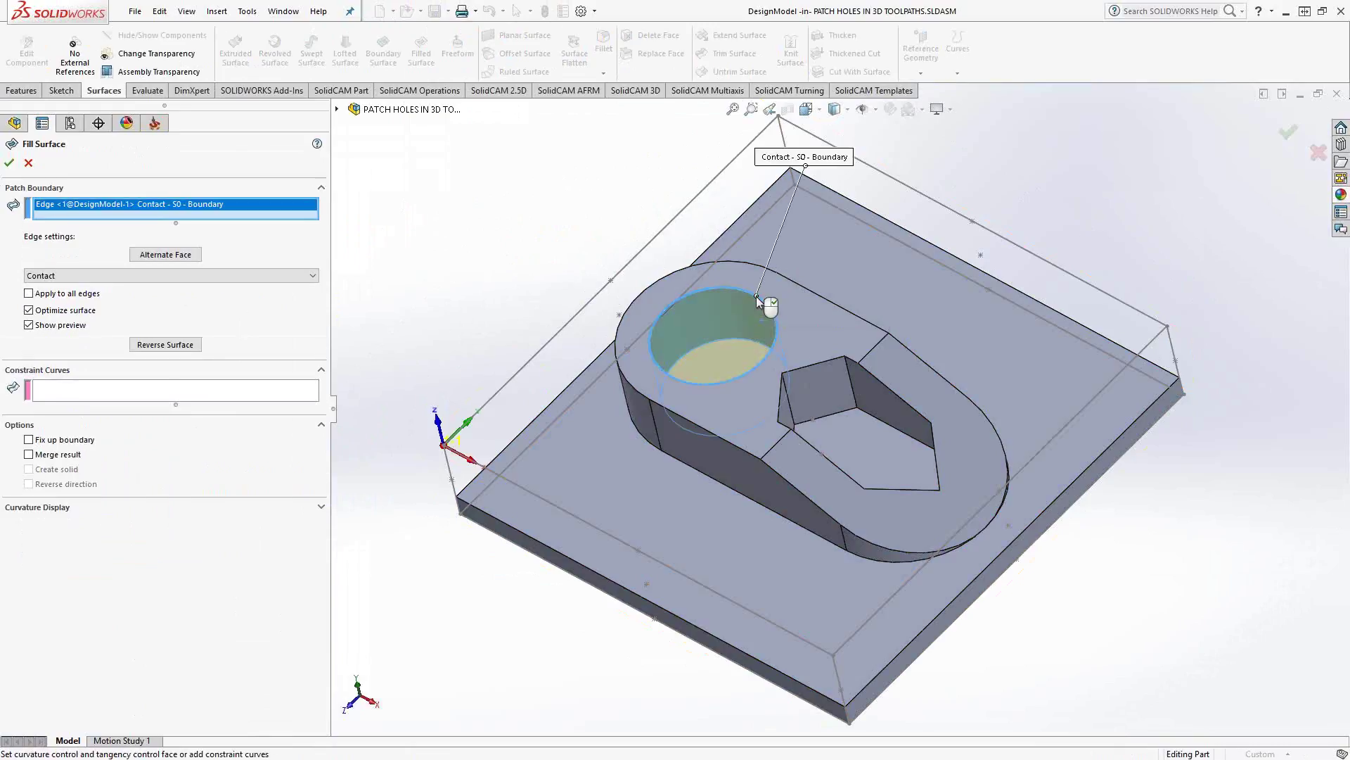
{"action": "scroll", "coordinate": [683, 389], "scroll_direction": "down", "scroll_amount": 4}
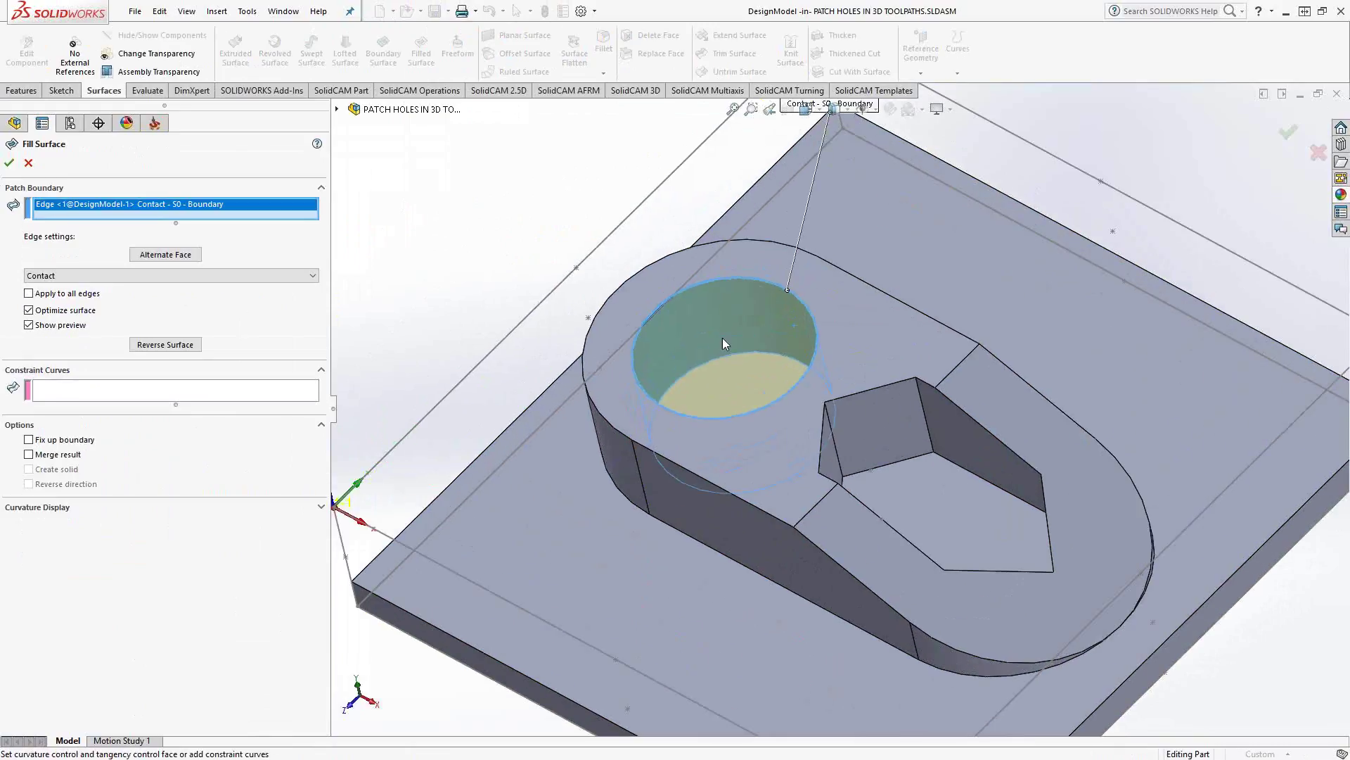
{"action": "middle_click_drag", "start_coordinate": [725, 396], "coordinate": [726, 287]}
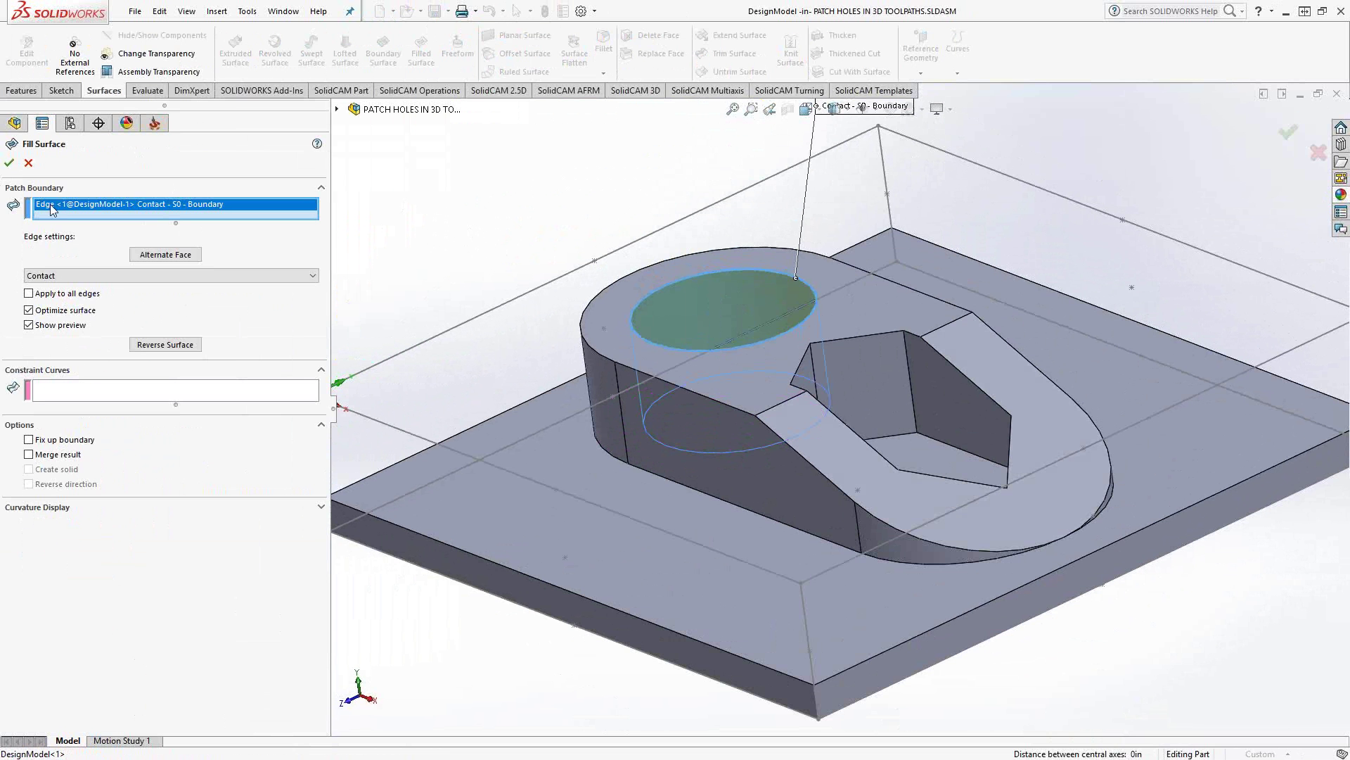
{"action": "left_click", "coordinate": [10, 163]}
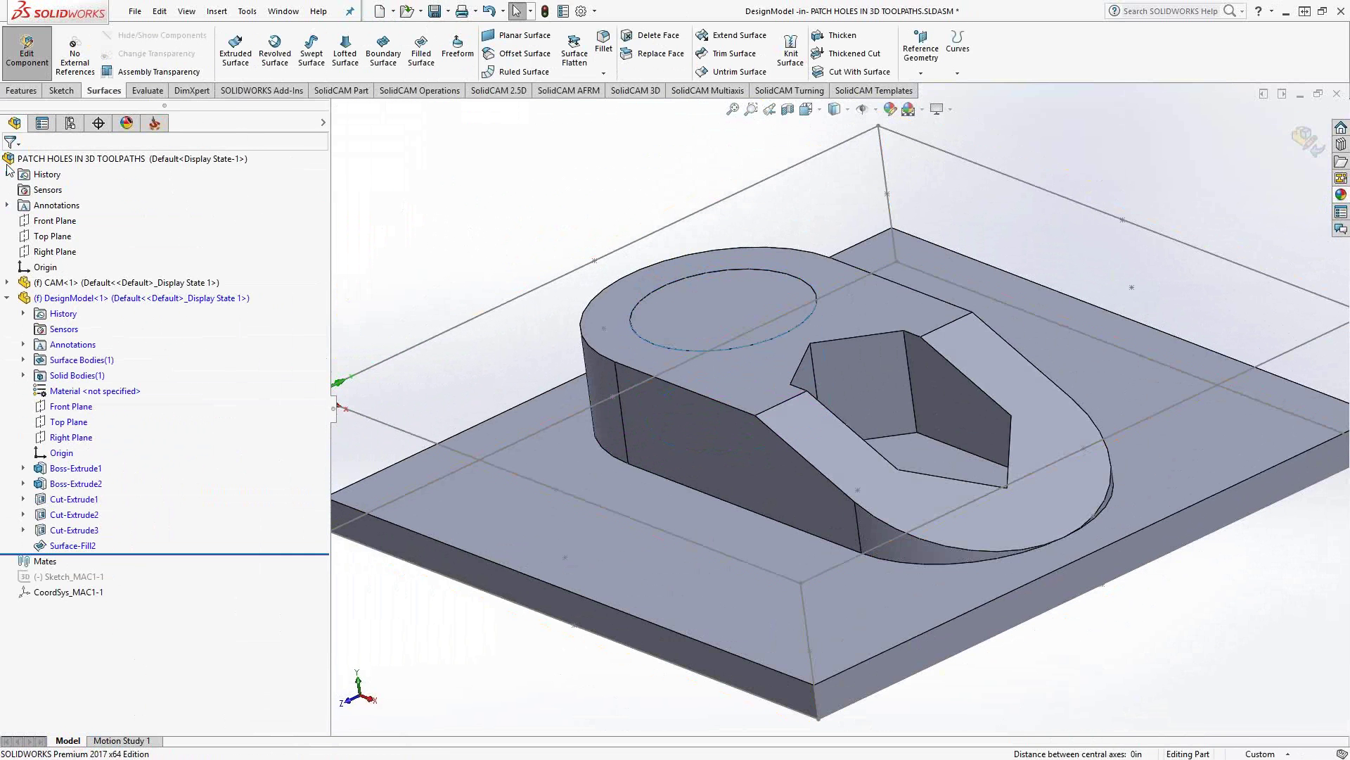
Color the Surface-Fill2 feature yellow and return from part editing to the assembly.
{"action": "middle_click_drag", "start_coordinate": [694, 305], "coordinate": [705, 341]}
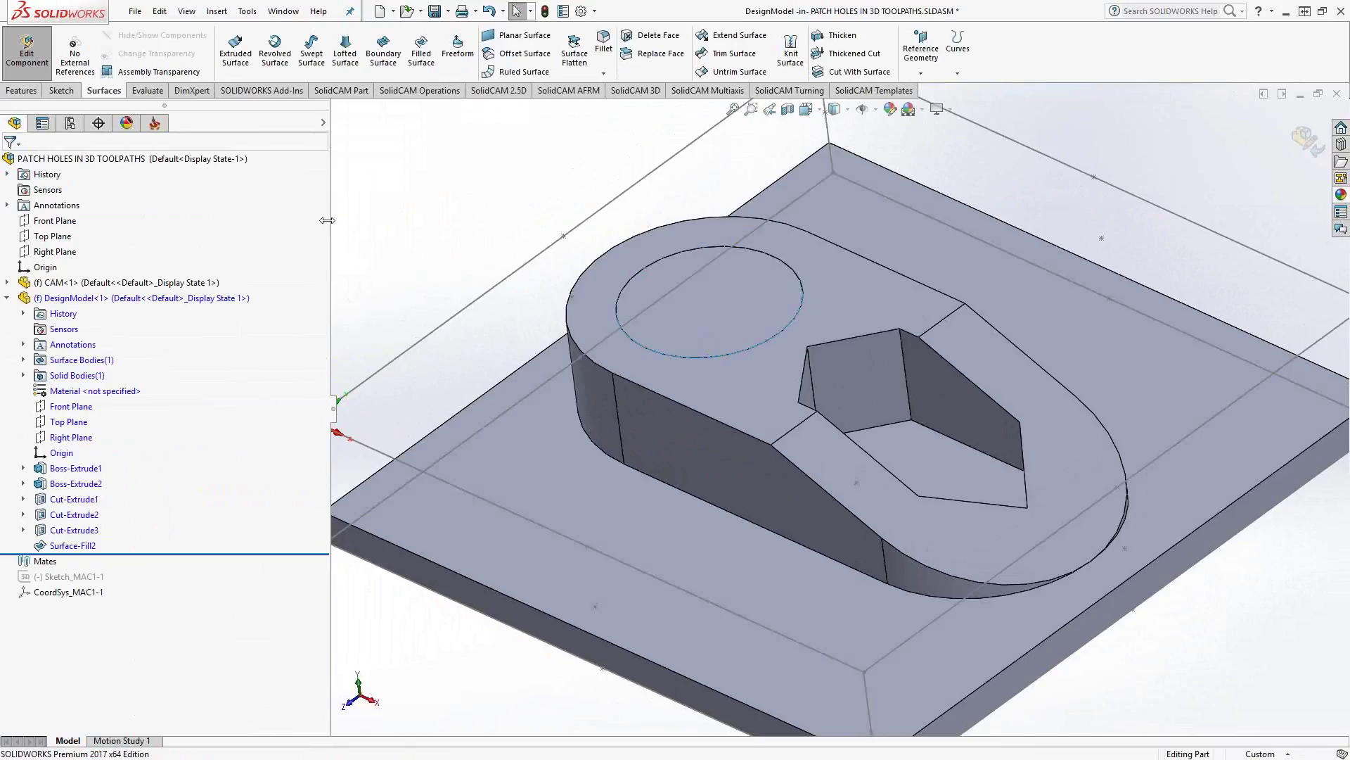
{"action": "right_click", "coordinate": [711, 298]}
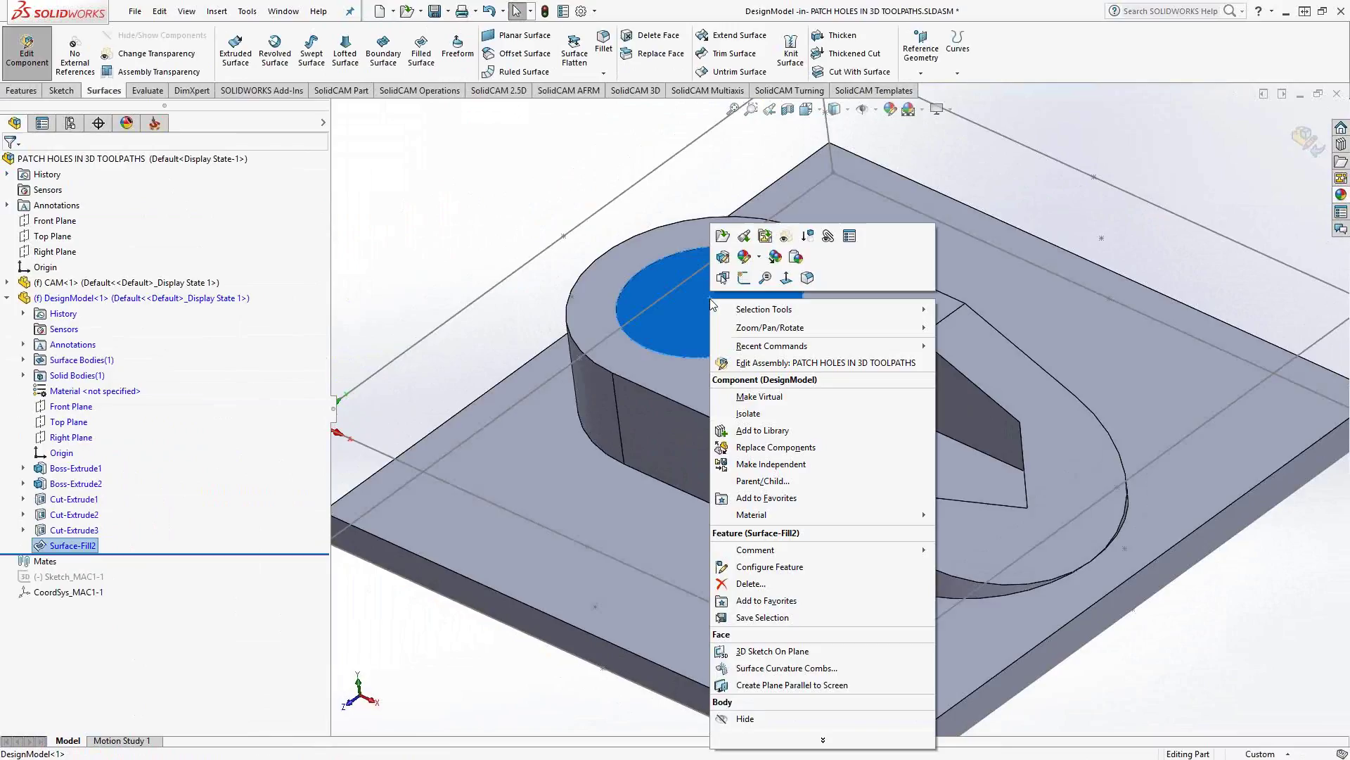
{"action": "left_click", "coordinate": [760, 257]}
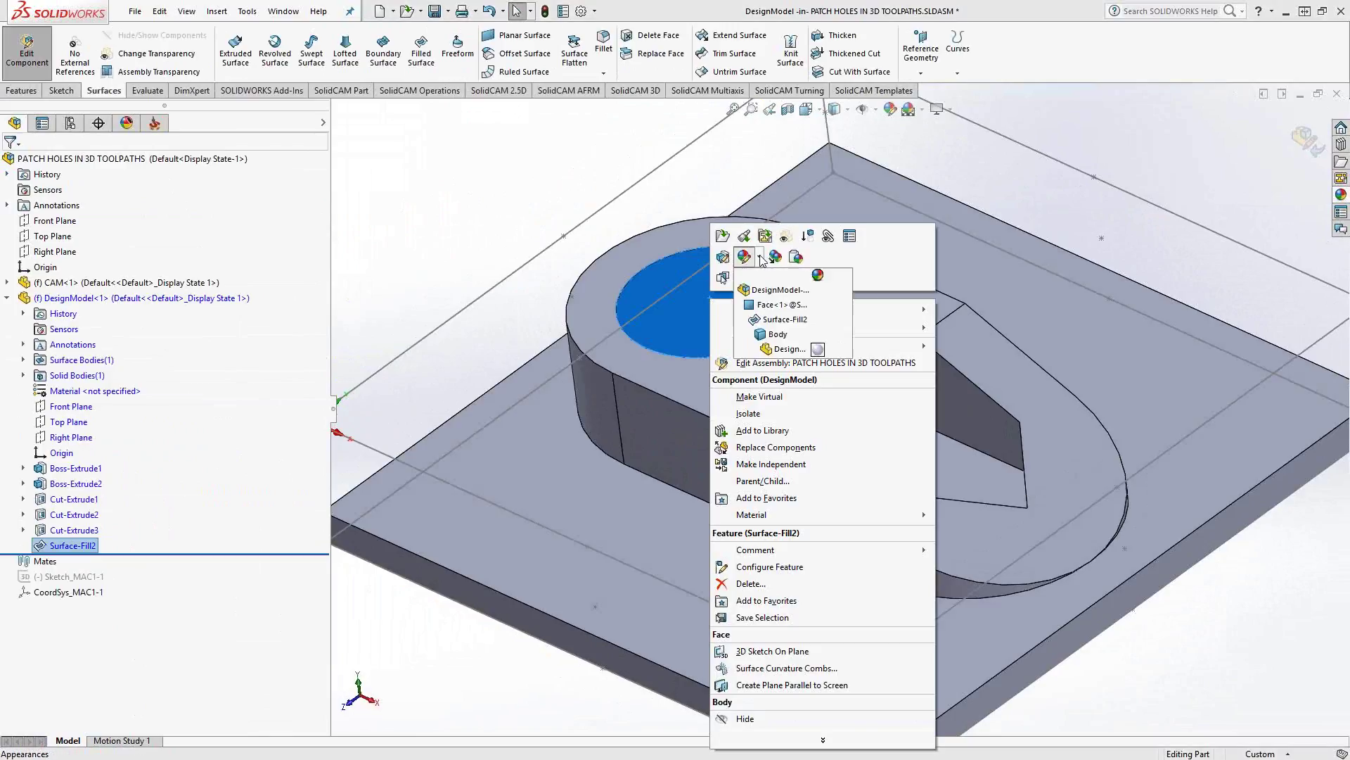
{"action": "left_click", "coordinate": [768, 320]}
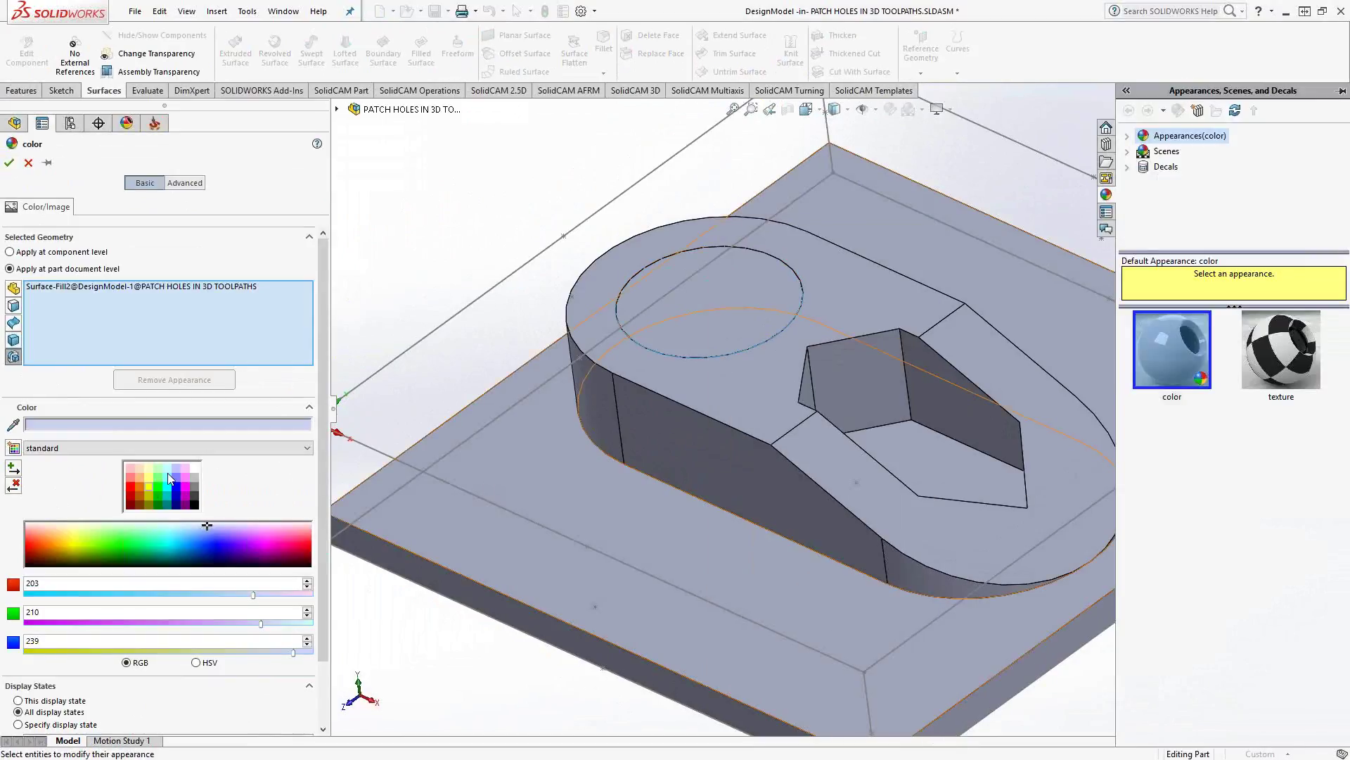
{"action": "left_click", "coordinate": [149, 487]}
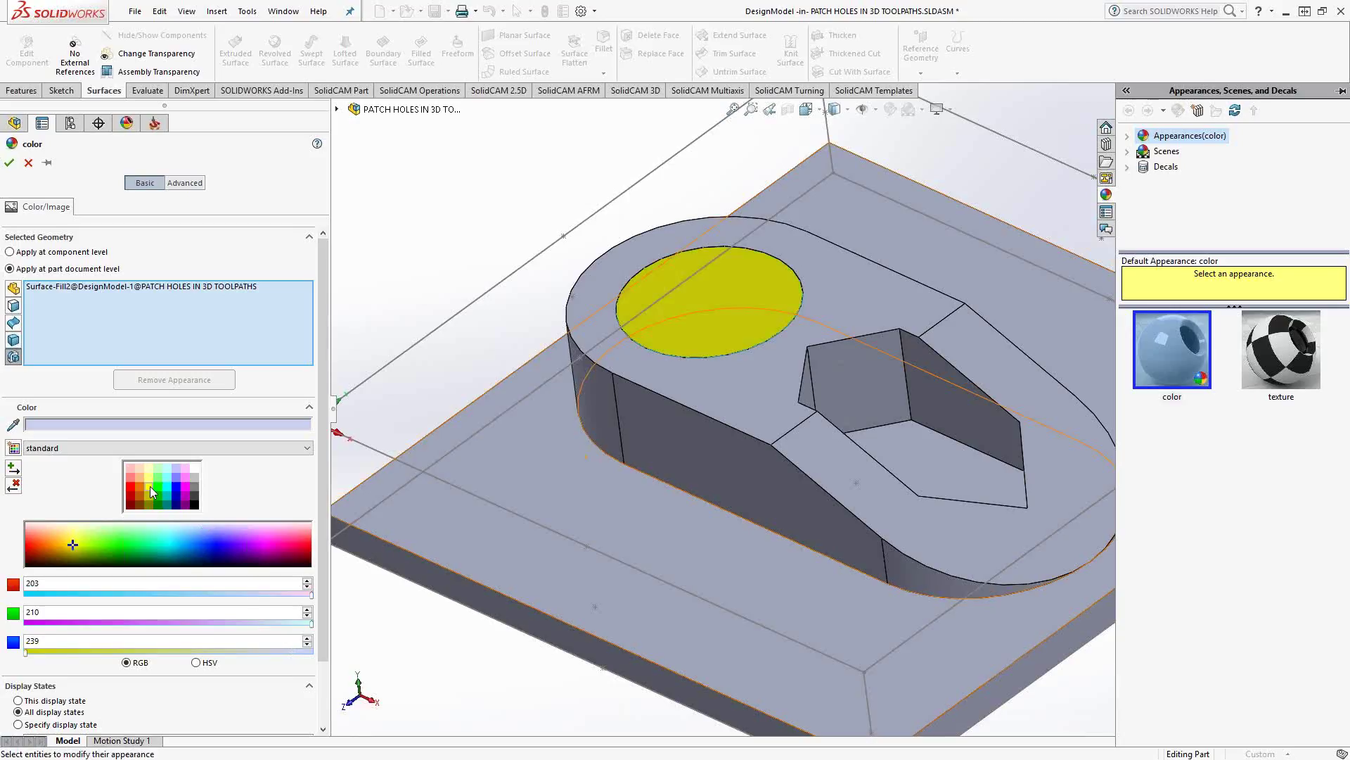
{"action": "left_click", "coordinate": [9, 164]}
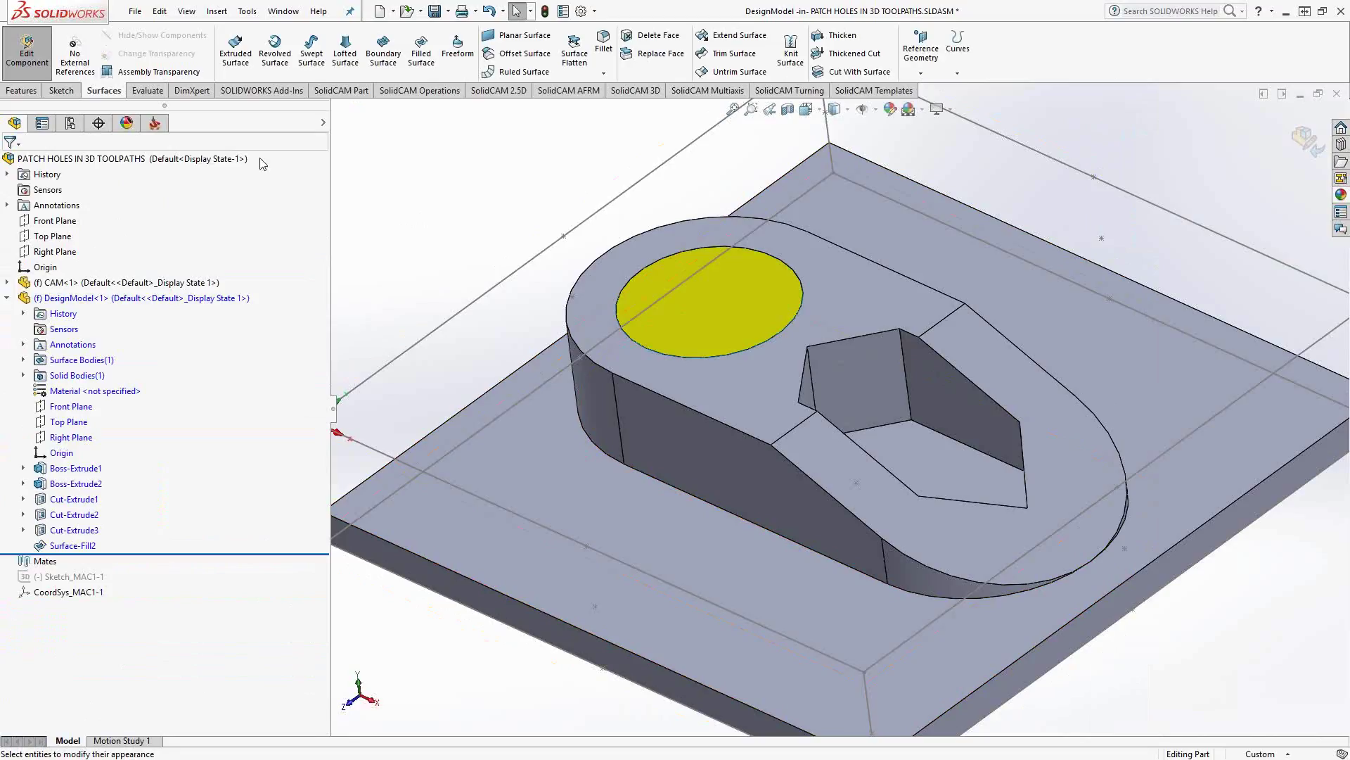
{"action": "left_click", "coordinate": [10, 58]}
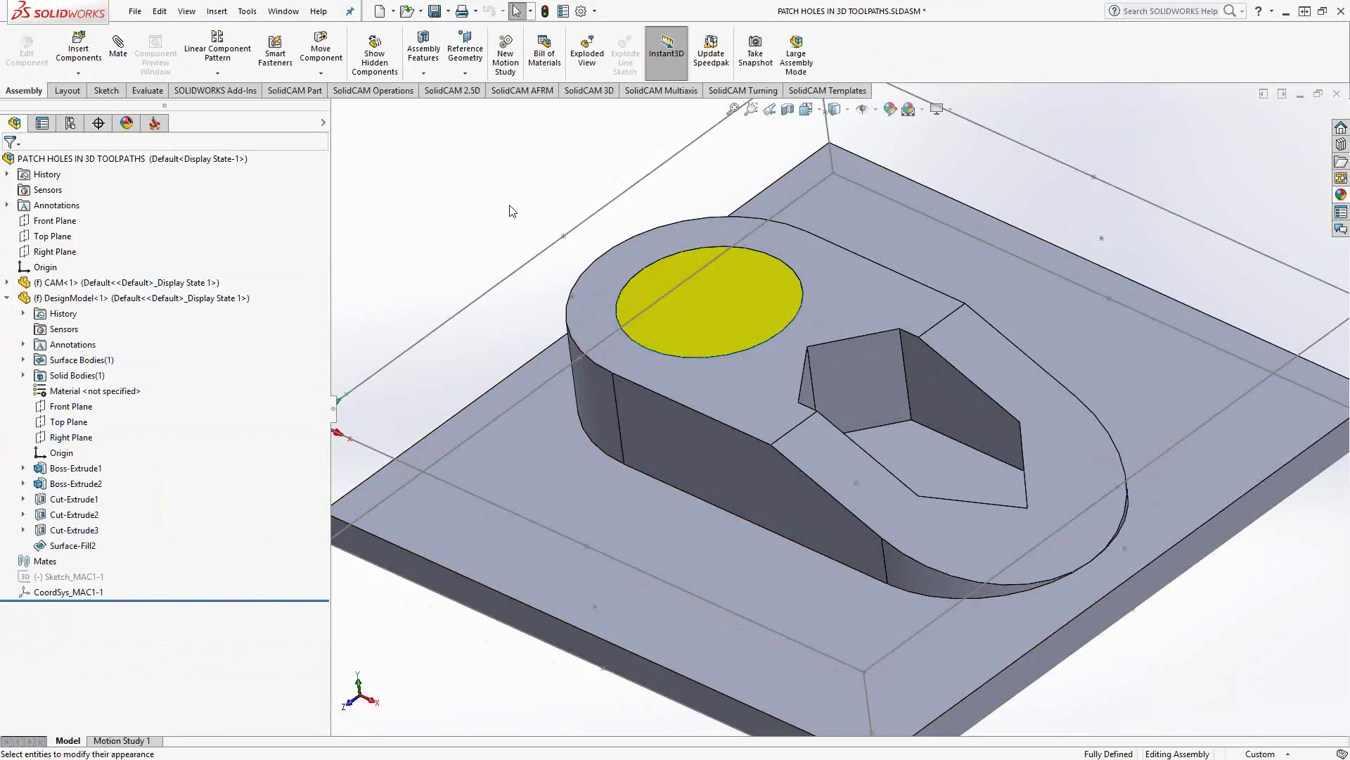
Define new target geometry model1 for the HSM linear machining operation, made of the solid body and the yellow patch surface.
{"action": "left_click", "coordinate": [154, 123]}
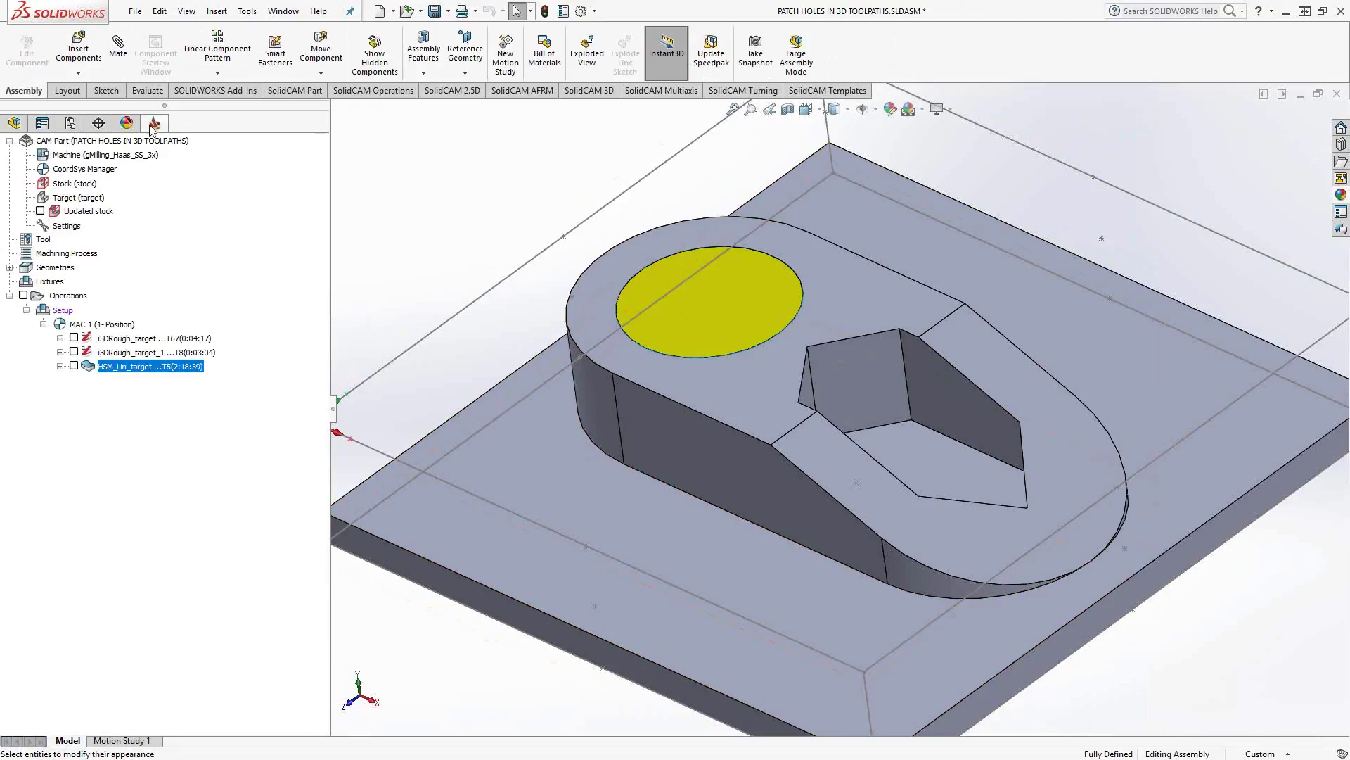
{"action": "double_click", "coordinate": [162, 367]}
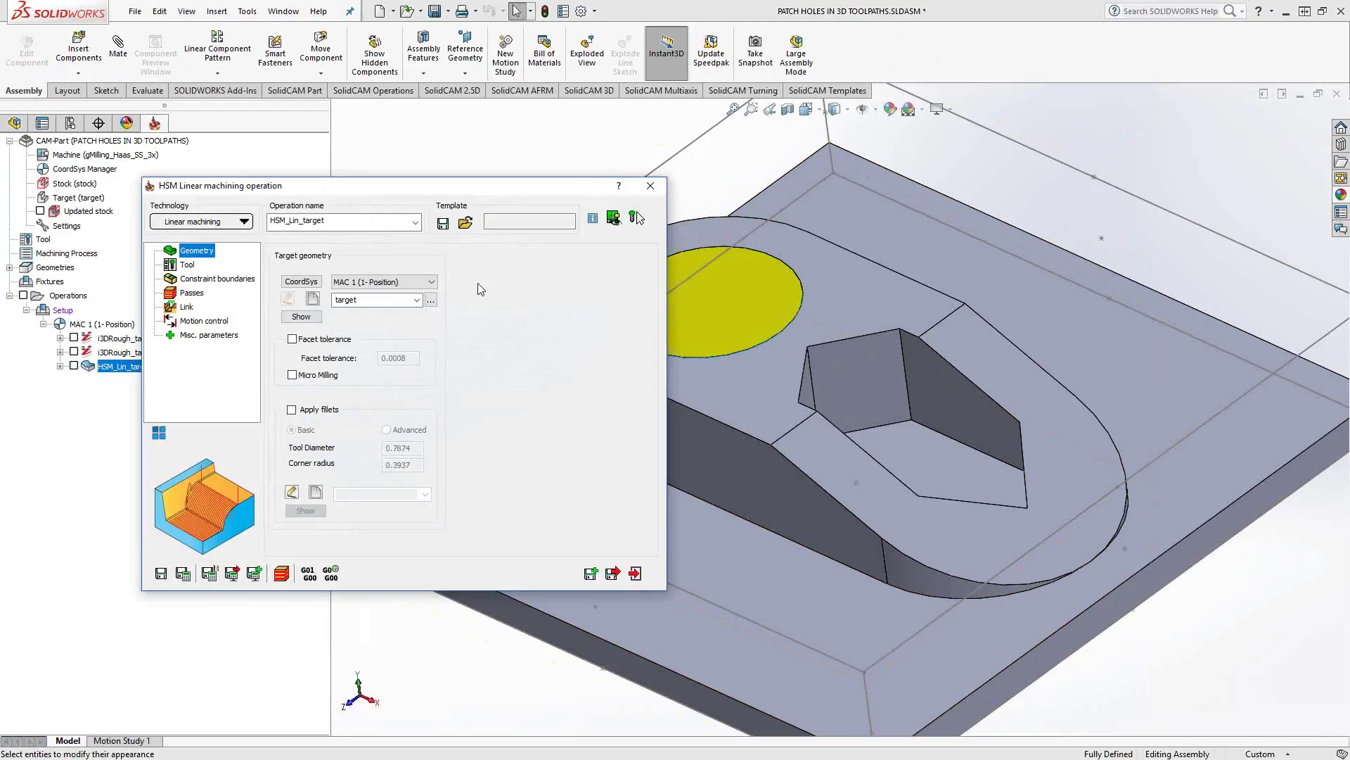
{"action": "left_click", "coordinate": [313, 301]}
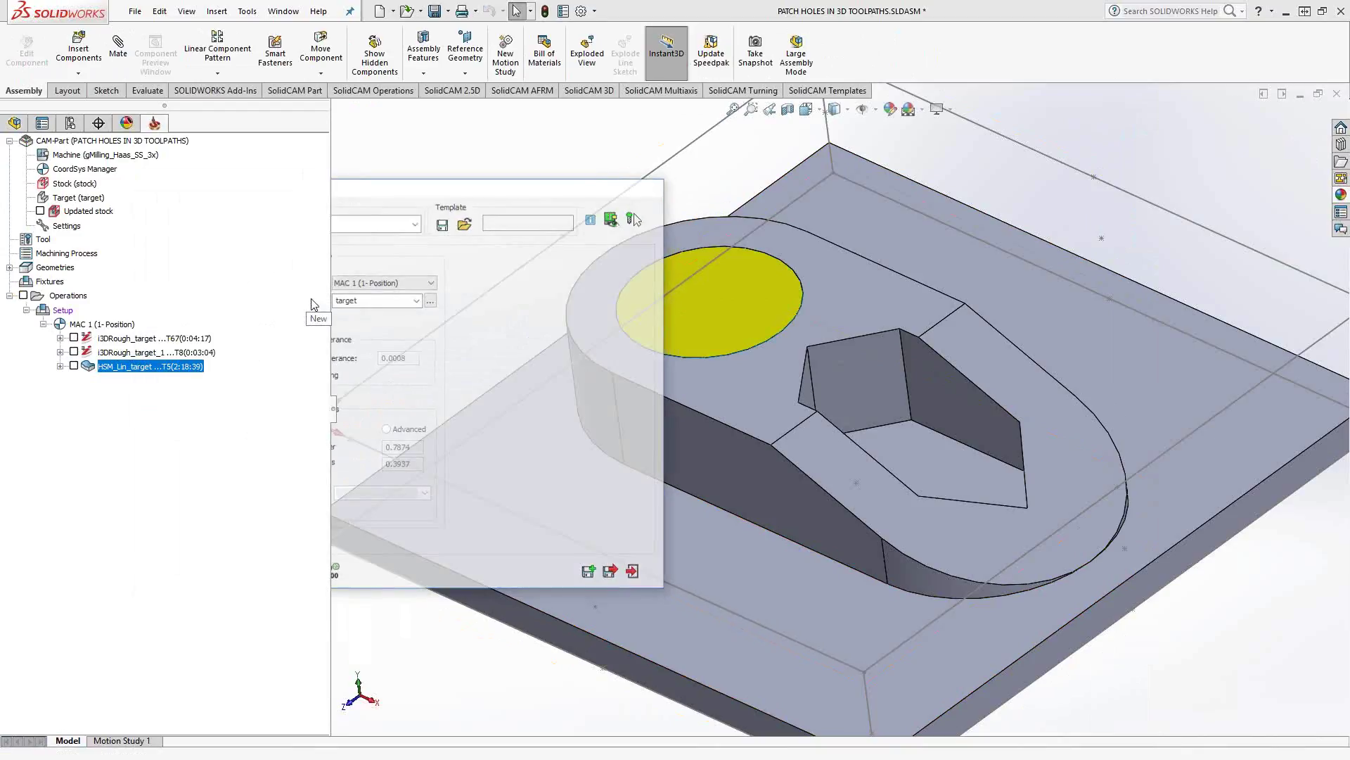
{"action": "left_click", "coordinate": [721, 445]}
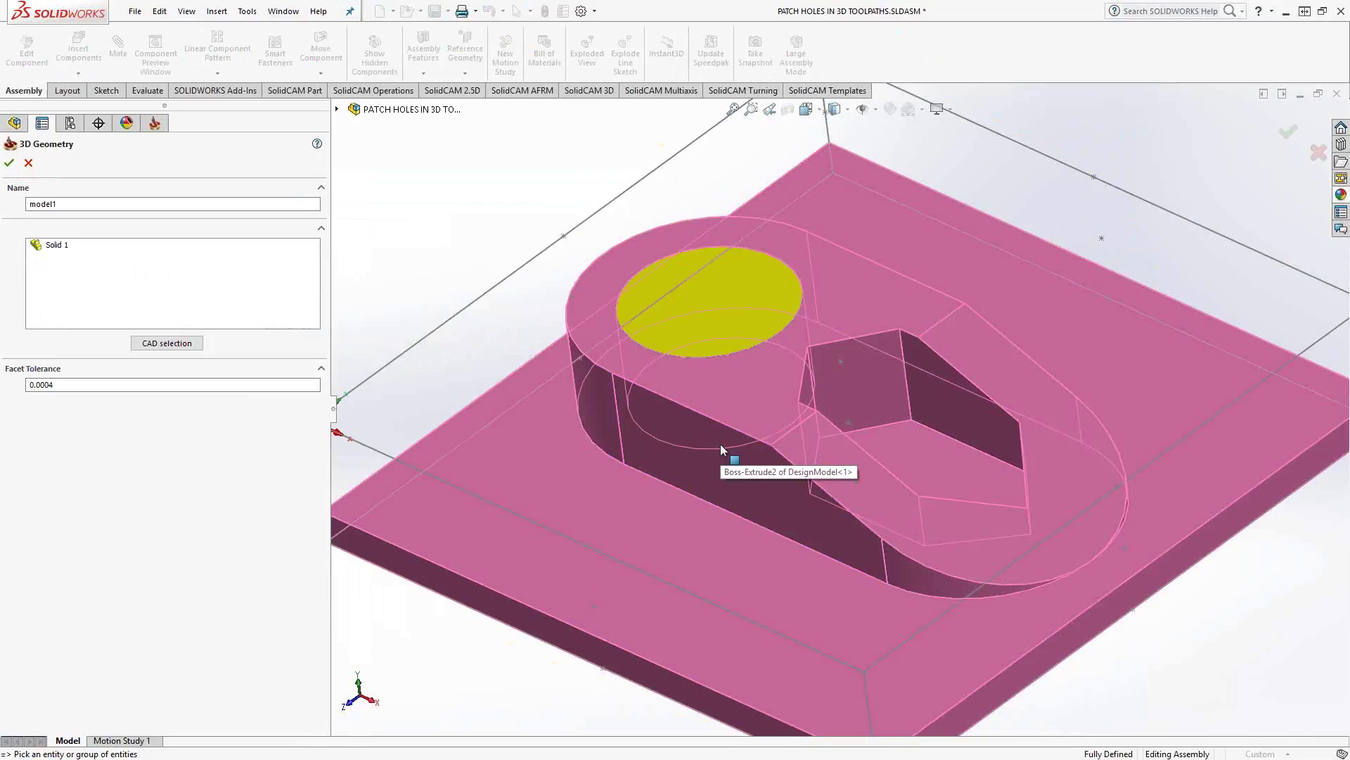
{"action": "left_click", "coordinate": [740, 290]}
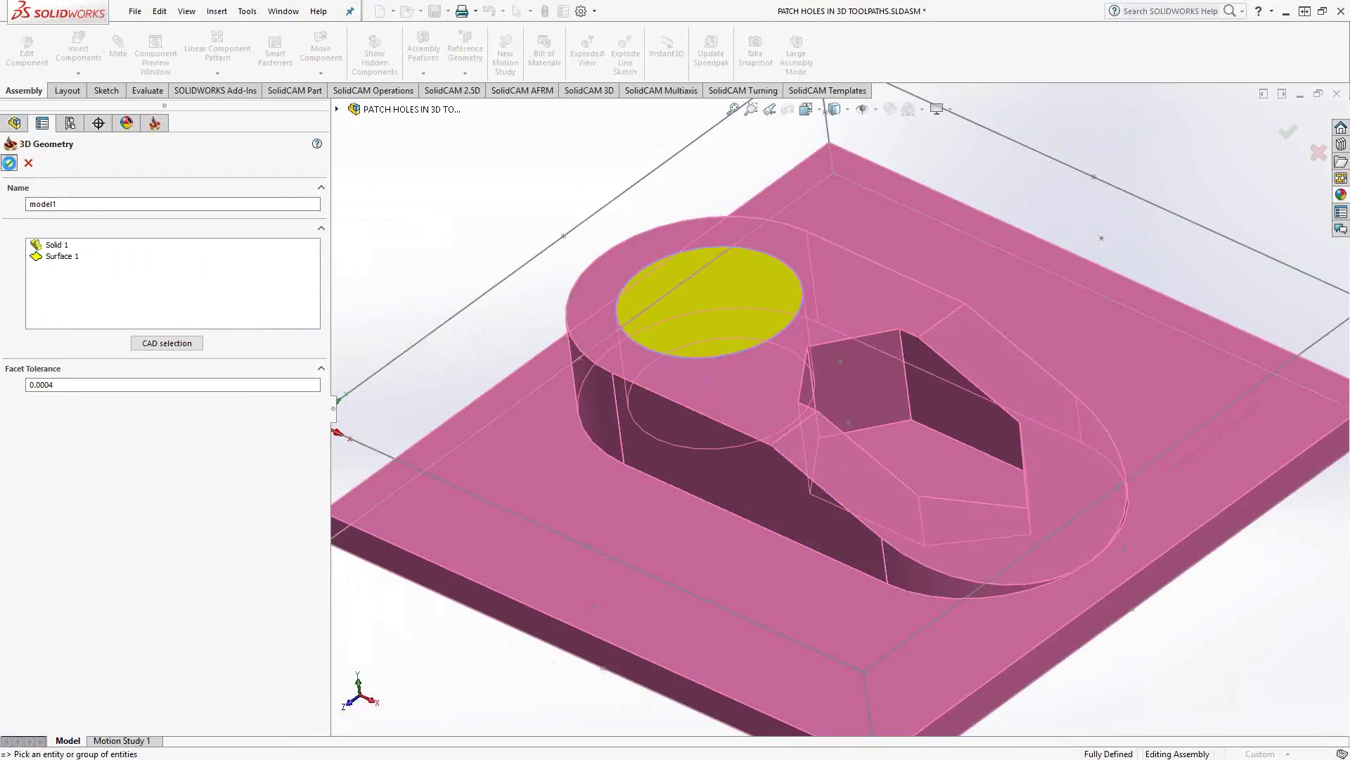
{"action": "left_click", "coordinate": [9, 163]}
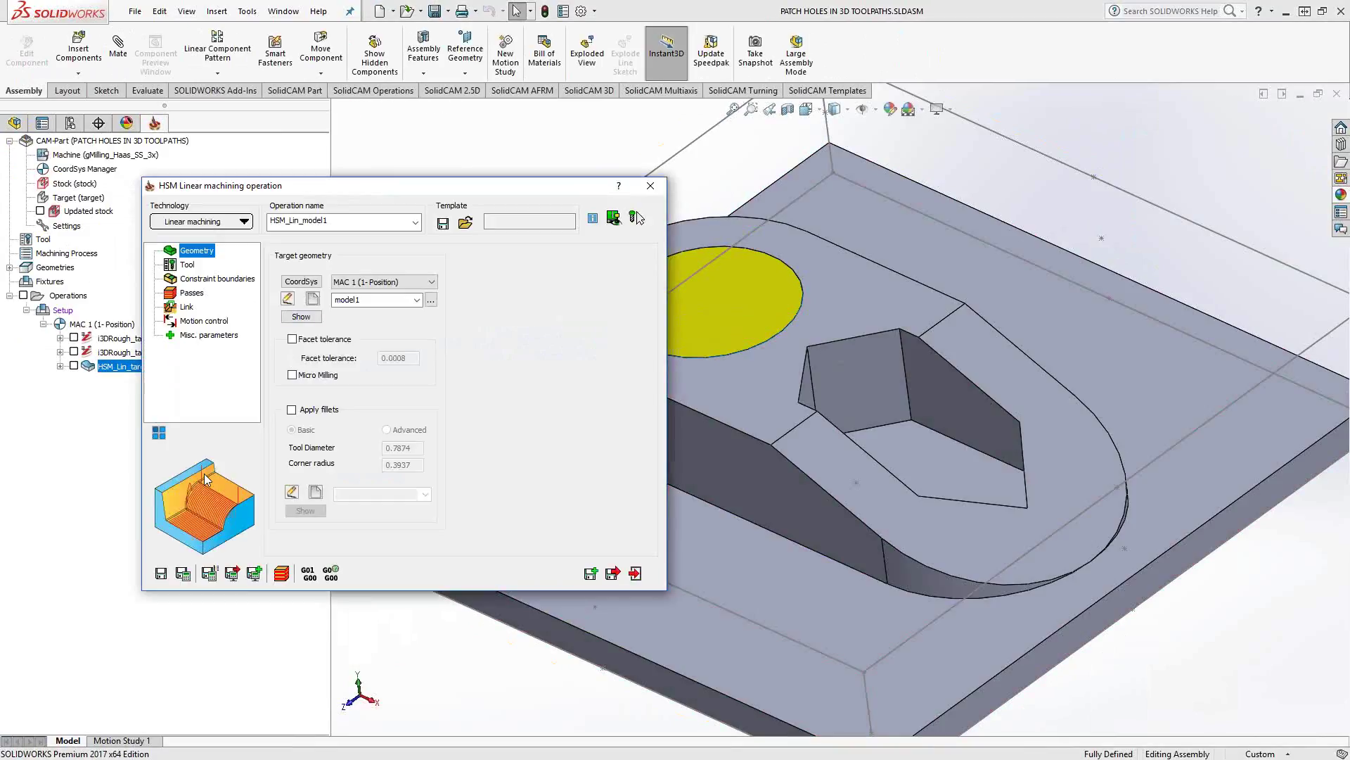
Save and calculate the HSM linear operation, inspect its toolpath over the patched hole and open pocket, and hide the toolpath.
{"action": "left_click", "coordinate": [183, 574]}
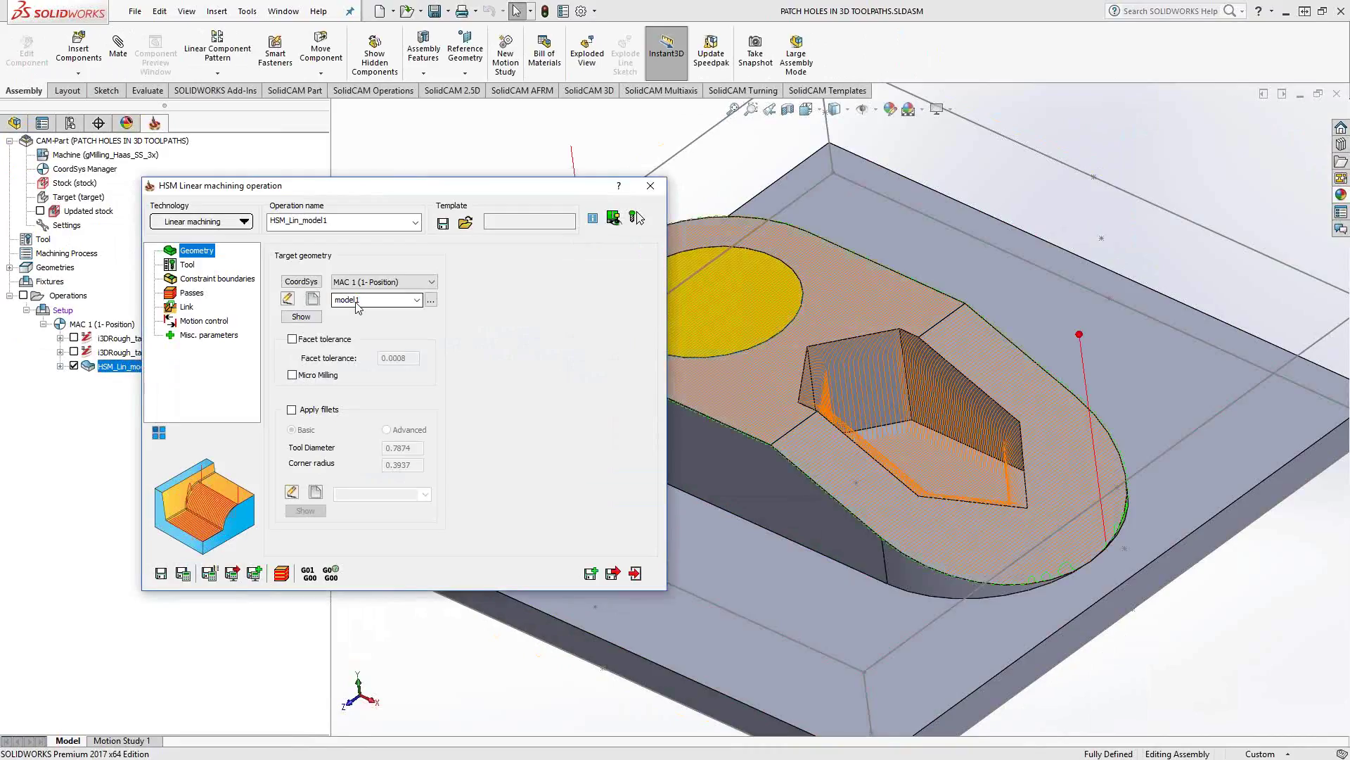
{"action": "left_click", "coordinate": [650, 186]}
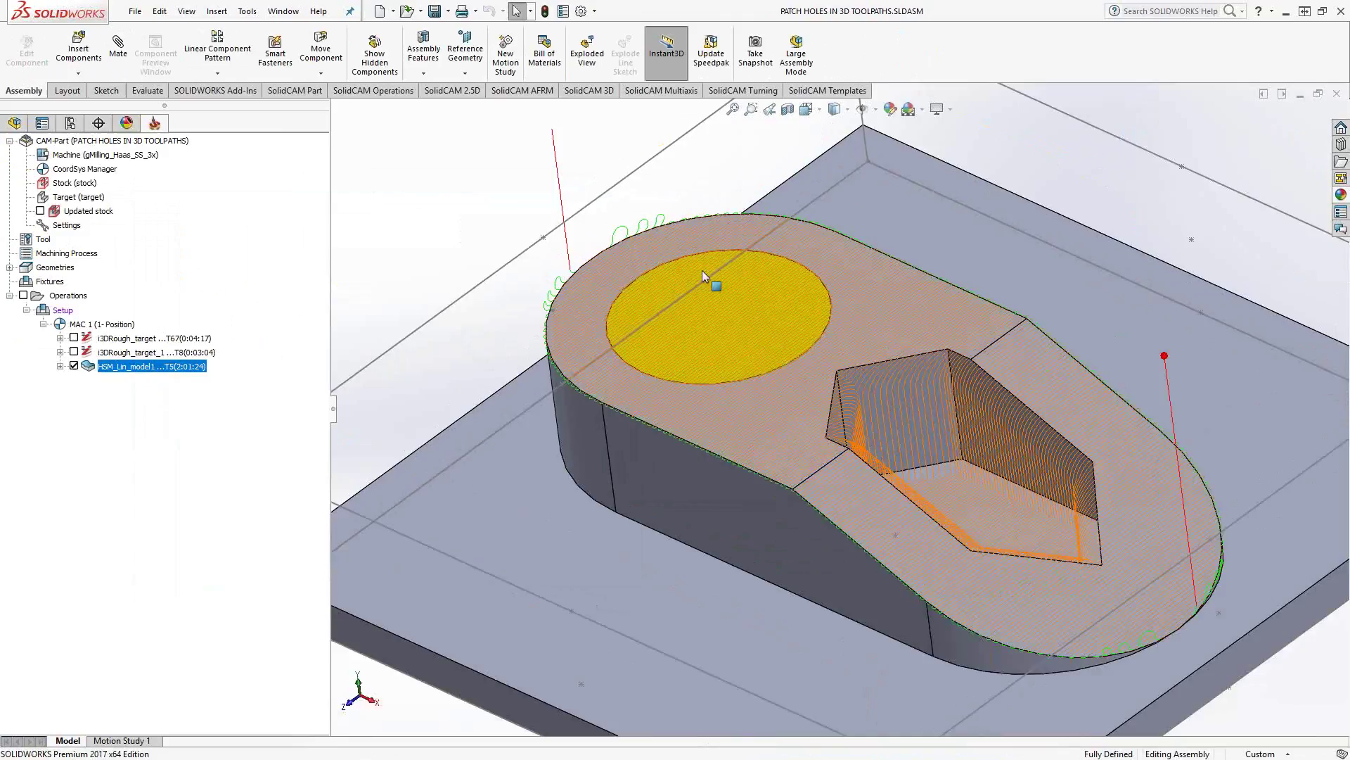
{"action": "scroll", "coordinate": [725, 352], "scroll_direction": "down", "scroll_amount": 4}
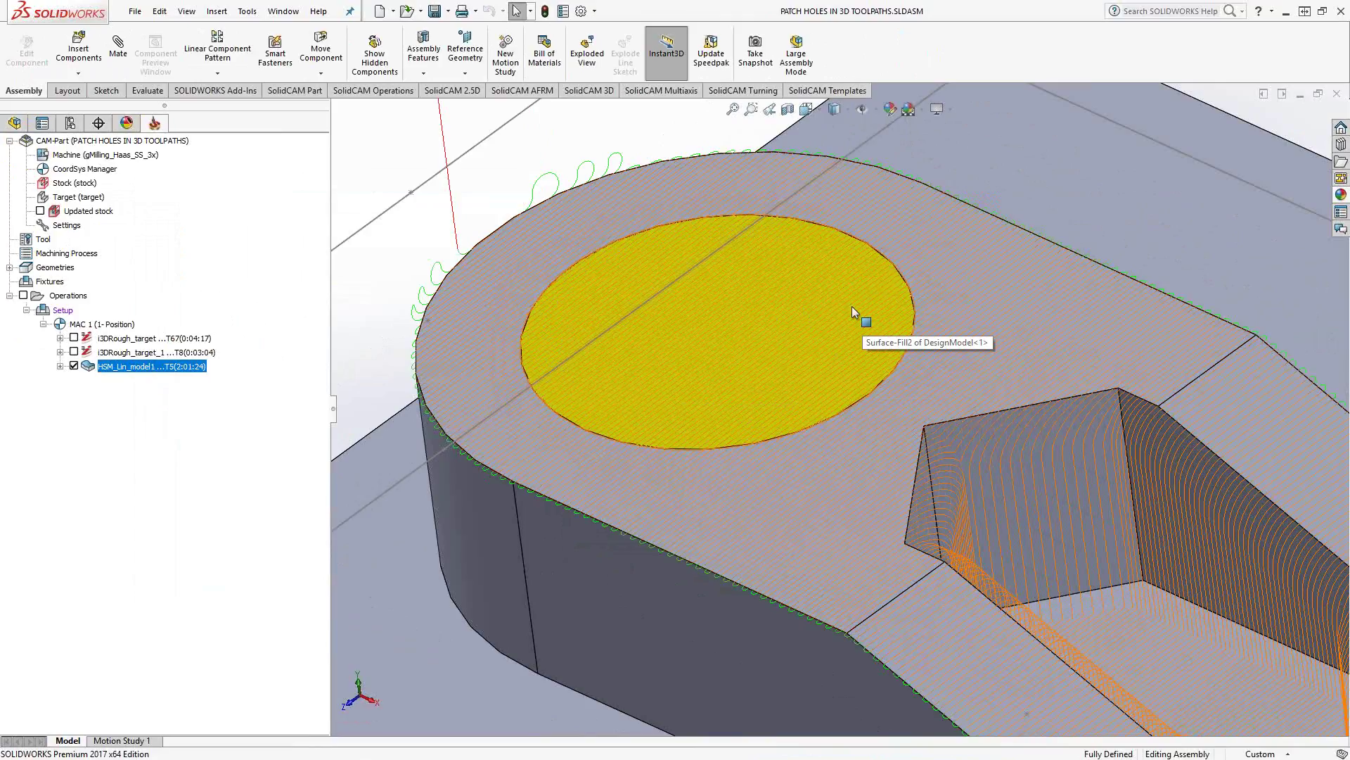
{"action": "scroll", "coordinate": [764, 407], "scroll_direction": "up", "scroll_amount": 5}
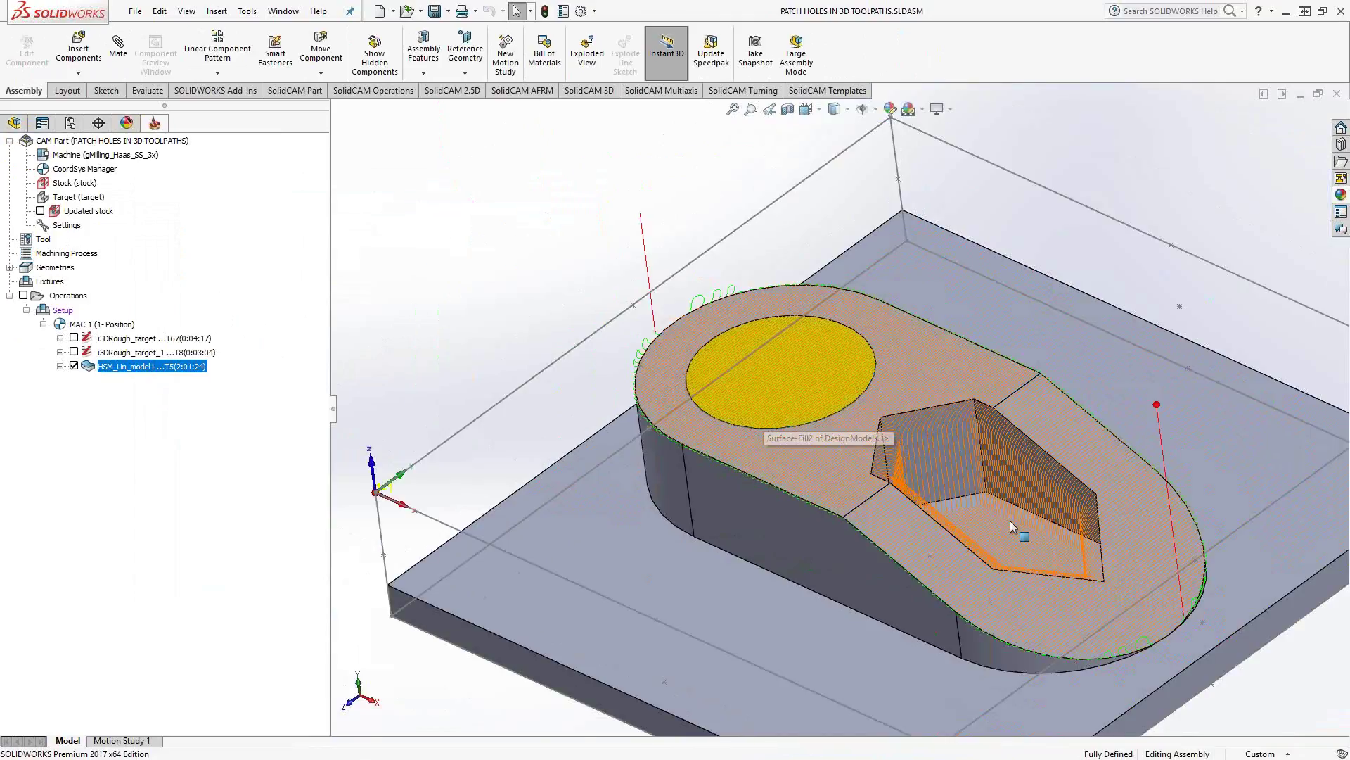
{"action": "scroll", "coordinate": [1012, 518], "scroll_direction": "down", "scroll_amount": 3}
{"action": "mouse_move", "coordinate": [900, 514]}
{"action": "middle_mouse_down"}
{"action": "mouse_move", "coordinate": [931, 389]}
{"action": "mouse_move", "coordinate": [899, 492]}
{"action": "middle_mouse_up"}
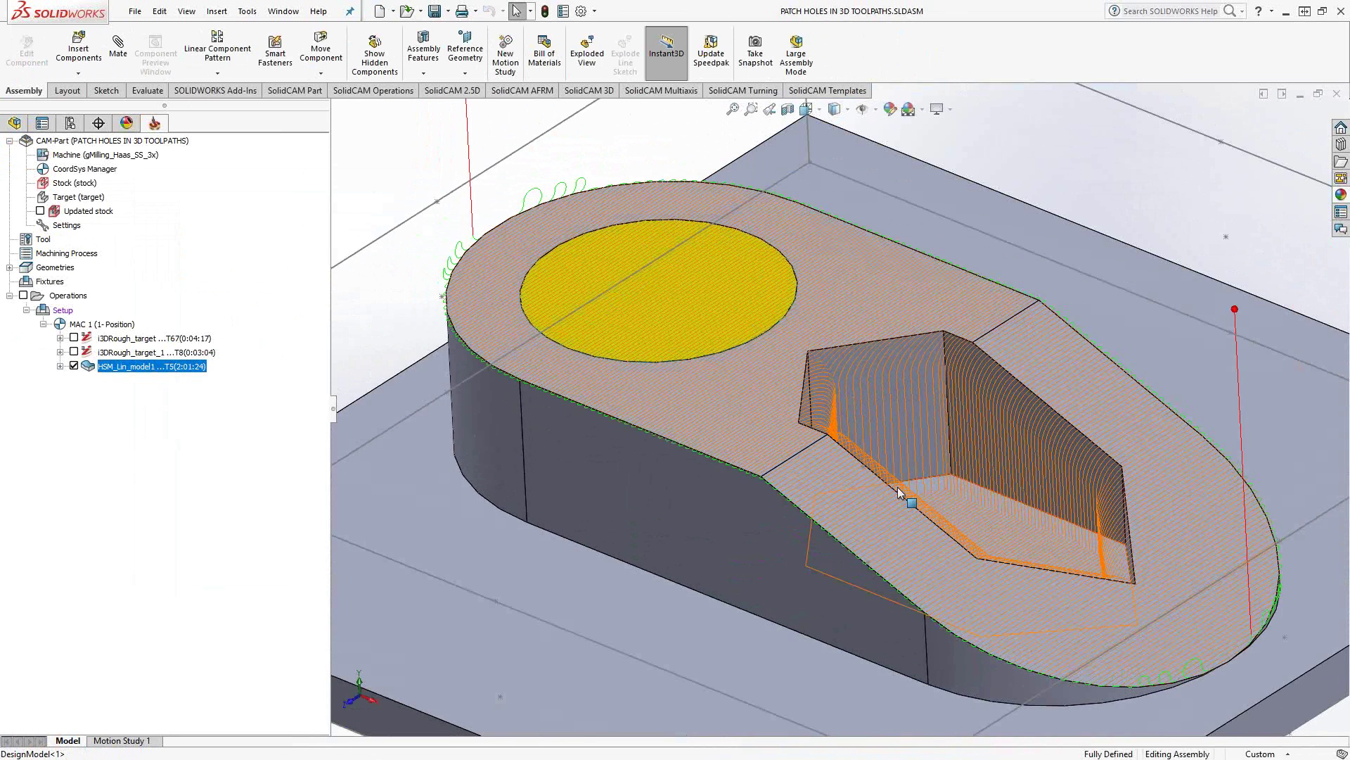
{"action": "left_click", "coordinate": [74, 366]}
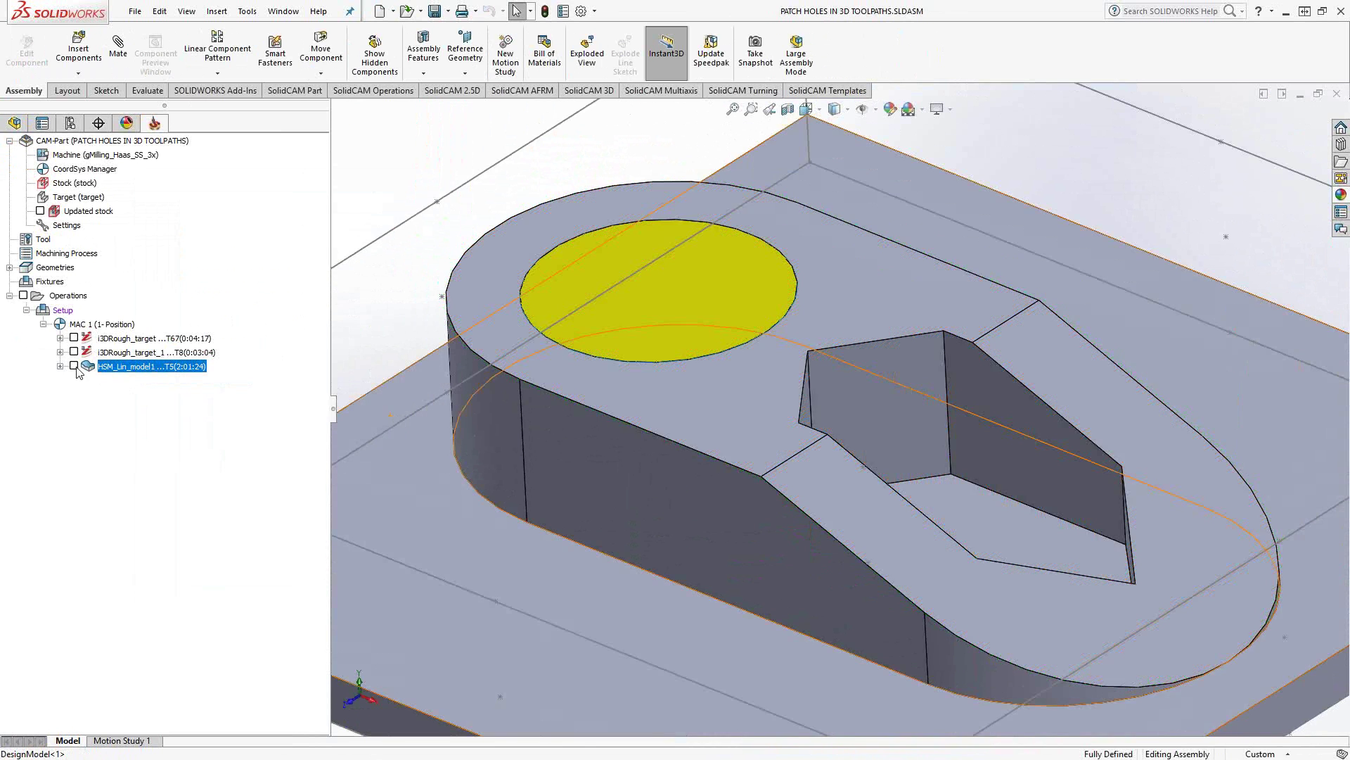
Reopen the DesignModel component for in-context editing within the assembly.
{"action": "left_click", "coordinate": [14, 124]}
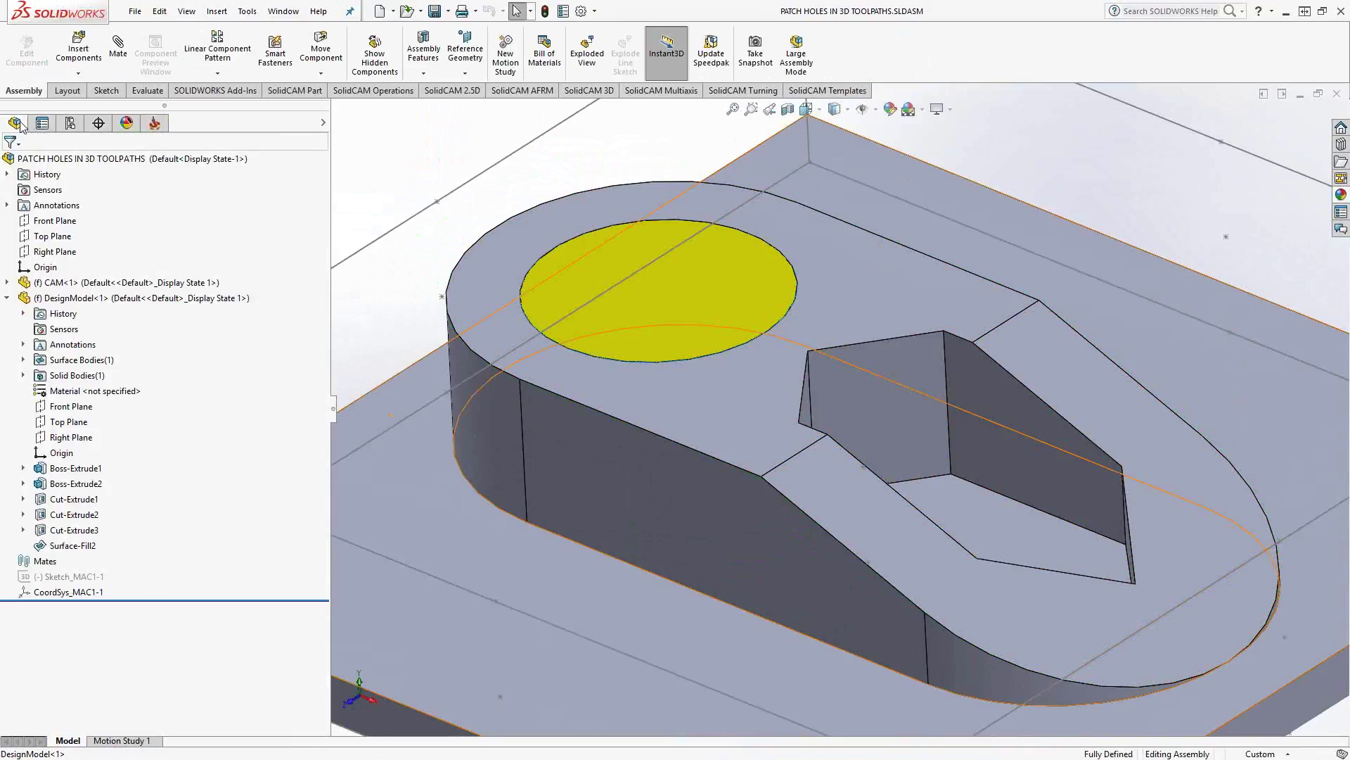
{"action": "right_click", "coordinate": [118, 297]}
{"action": "left_click", "coordinate": [191, 252]}
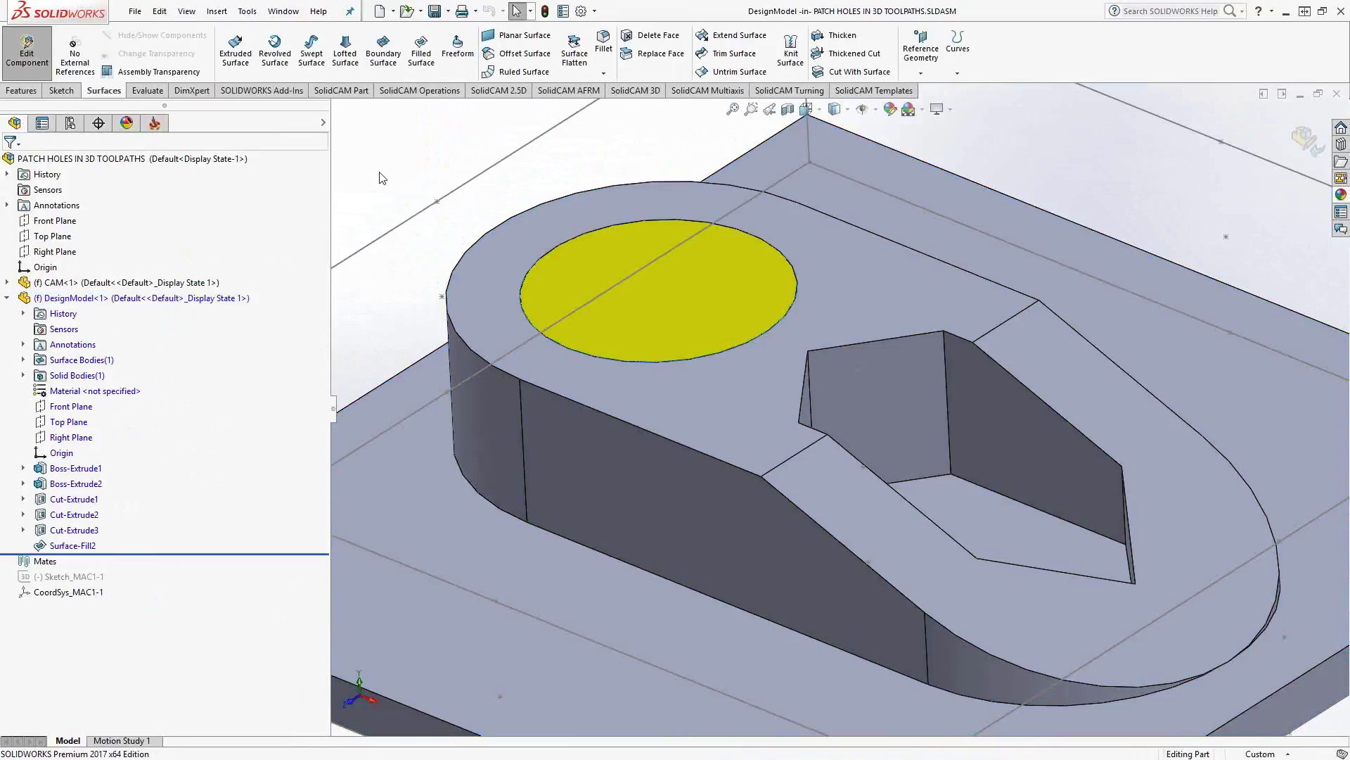
Try to patch the whole polygonal pocket opening with one filled surface bounded by its eight upper edges, using Contact.
{"action": "left_click", "coordinate": [421, 56]}
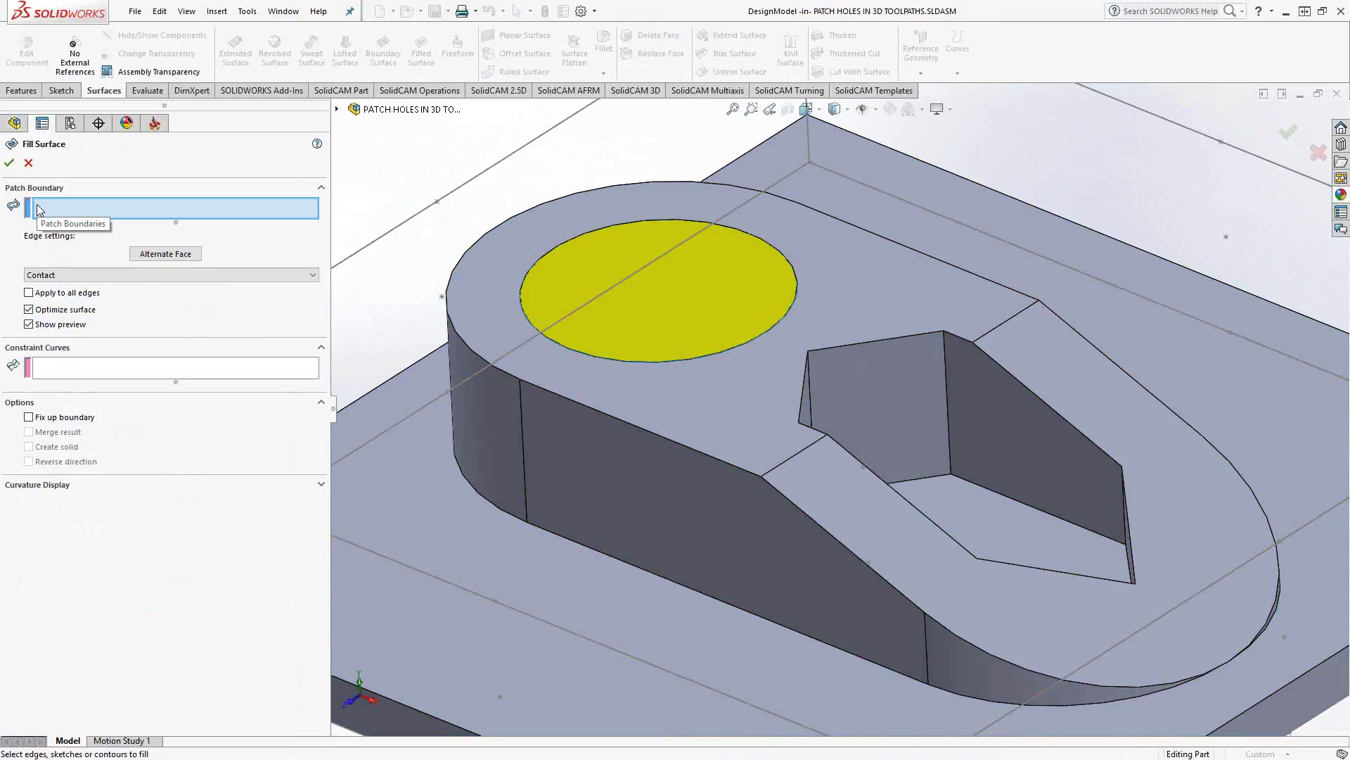
{"action": "left_click", "coordinate": [891, 339]}
{"action": "left_click", "coordinate": [804, 382]}
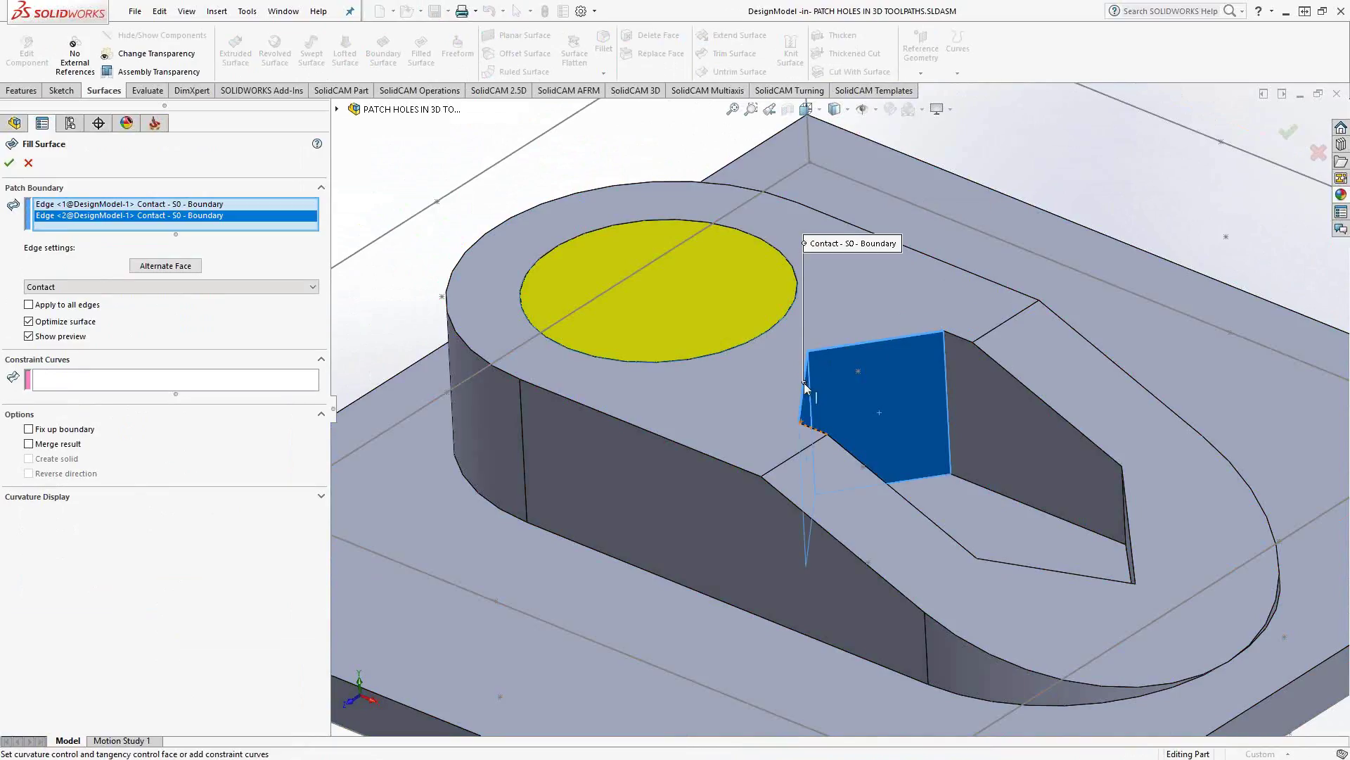
{"action": "left_click", "coordinate": [806, 426]}
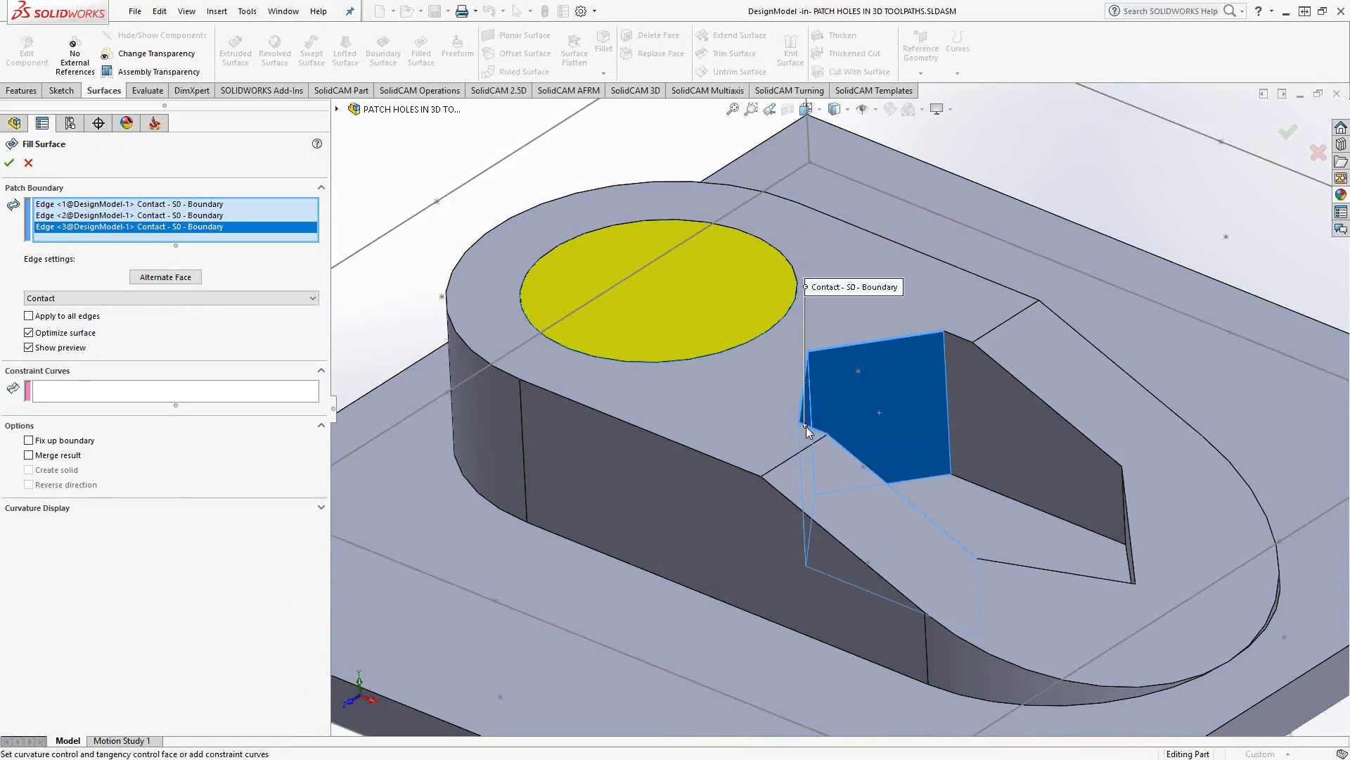
{"action": "left_click", "coordinate": [859, 469]}
{"action": "left_click", "coordinate": [1054, 570]}
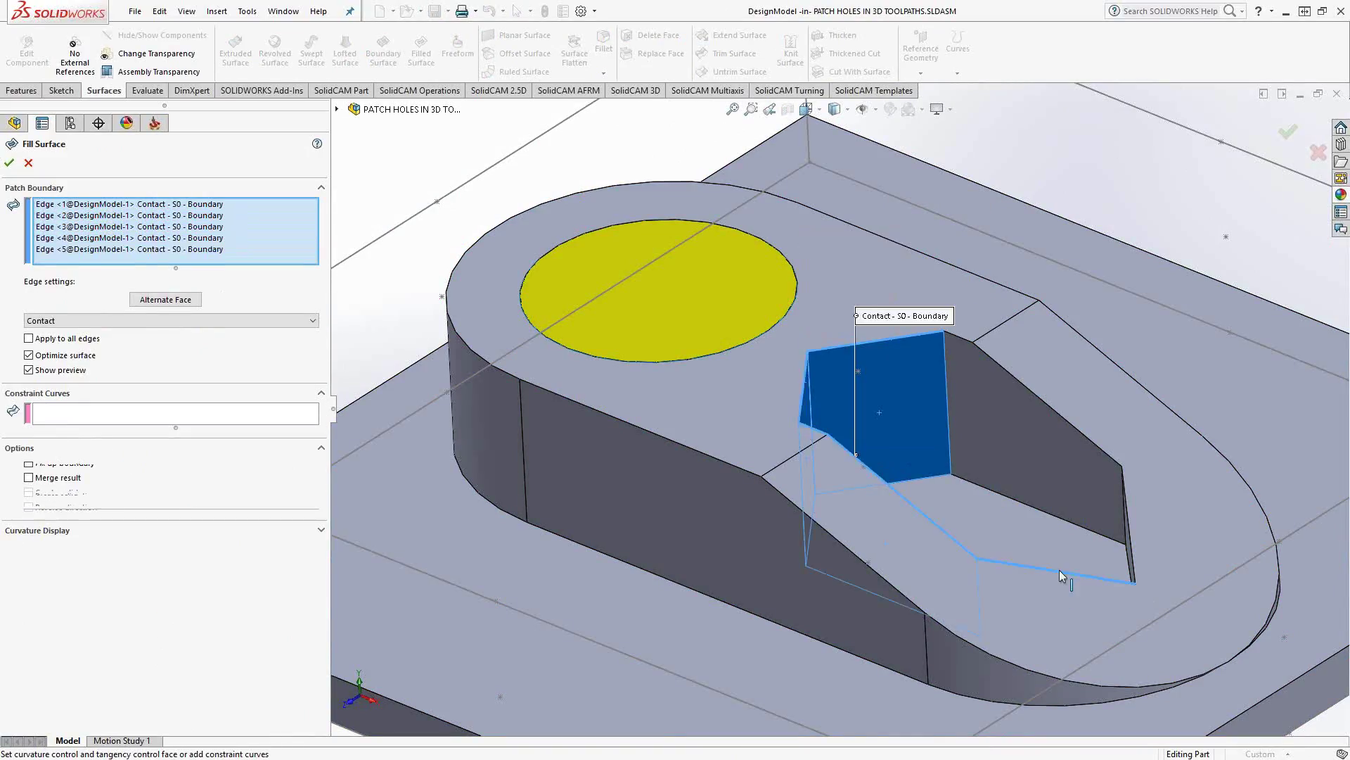
{"action": "left_click", "coordinate": [1134, 559]}
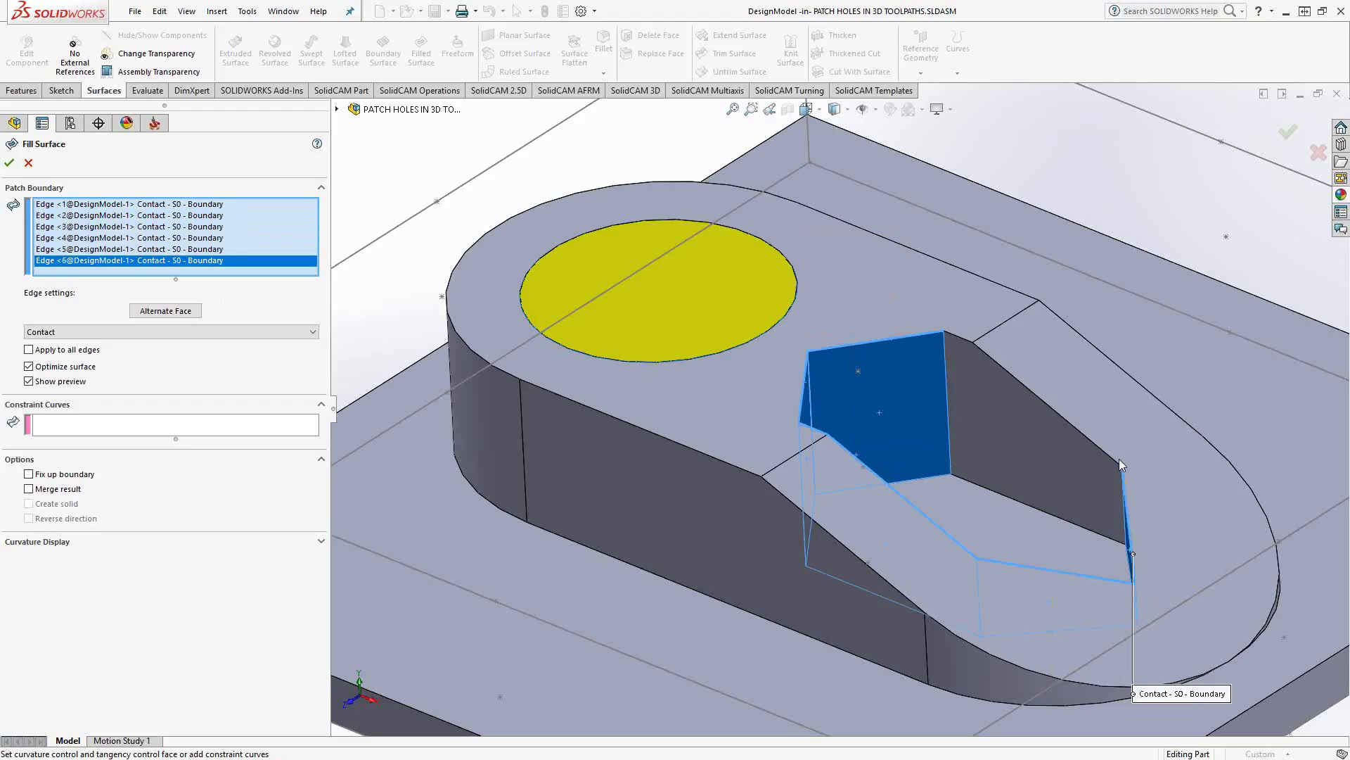
{"action": "left_click", "coordinate": [1088, 440]}
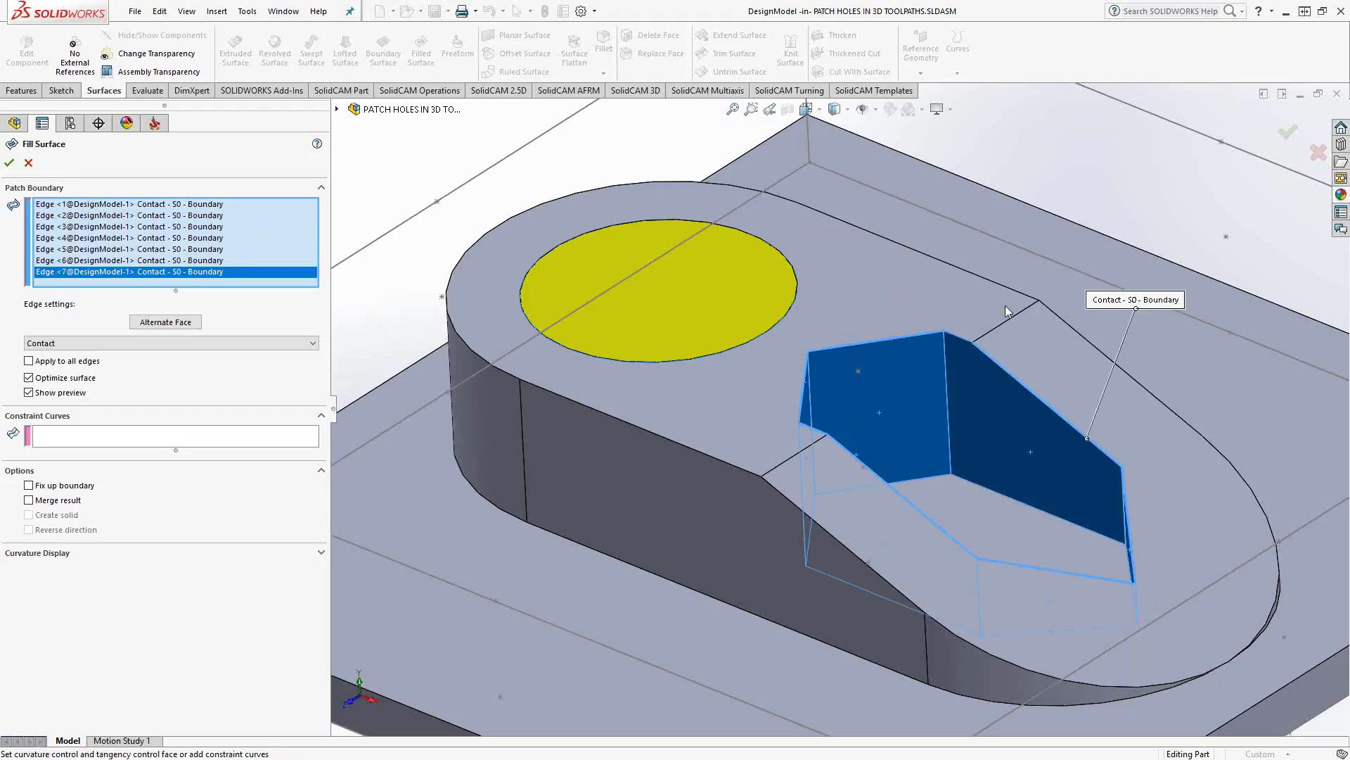
{"action": "left_click", "coordinate": [961, 335]}
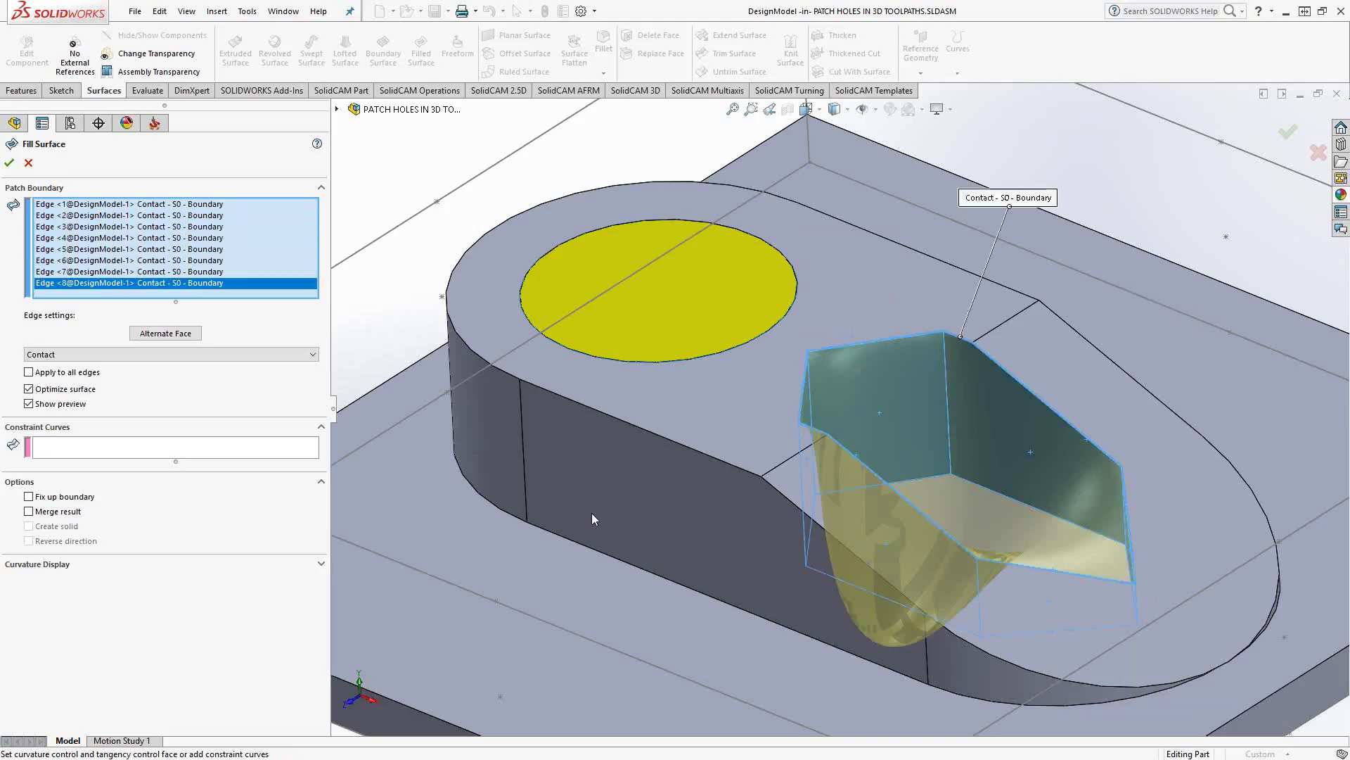
Try Tangent and Curvature on the last boundary edge, finishing on Tangent, and expand the curvature display options.
{"action": "left_click", "coordinate": [102, 357]}
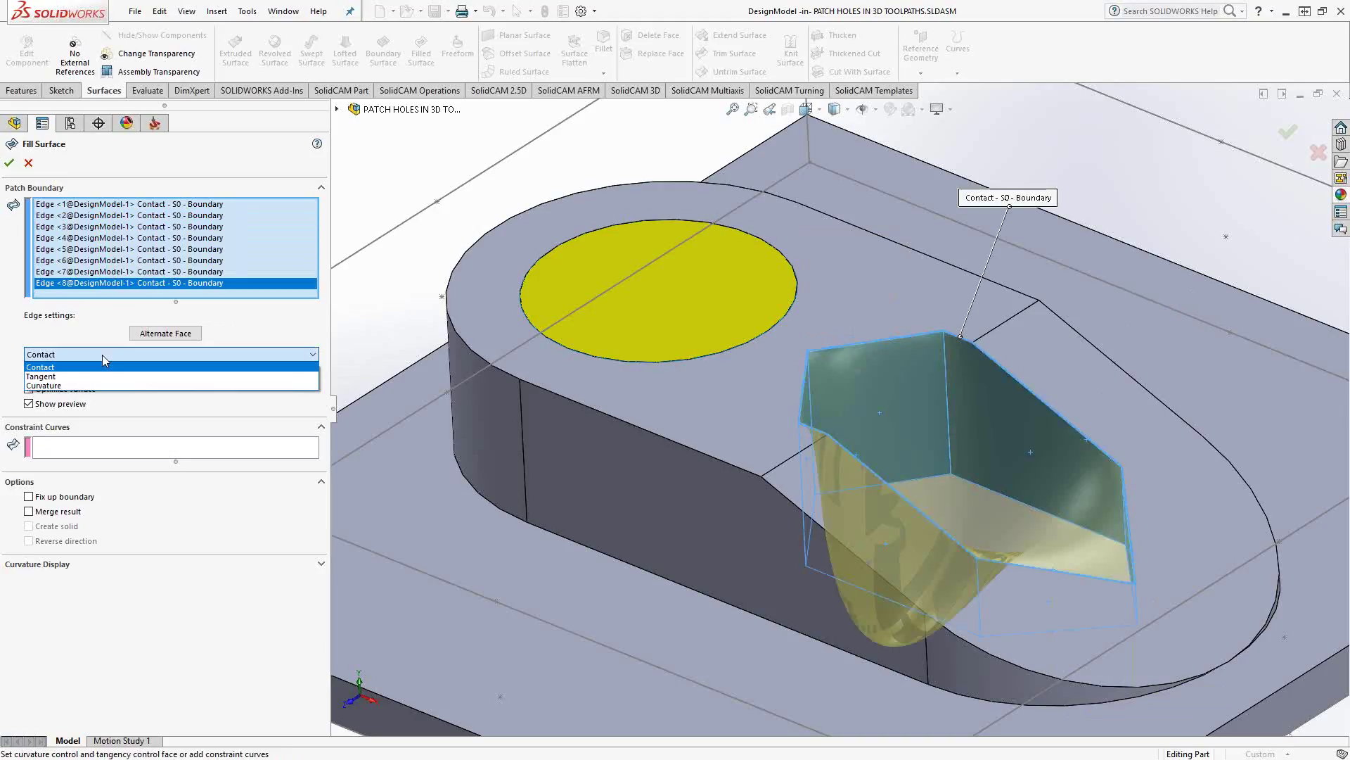
{"action": "left_click", "coordinate": [44, 377]}
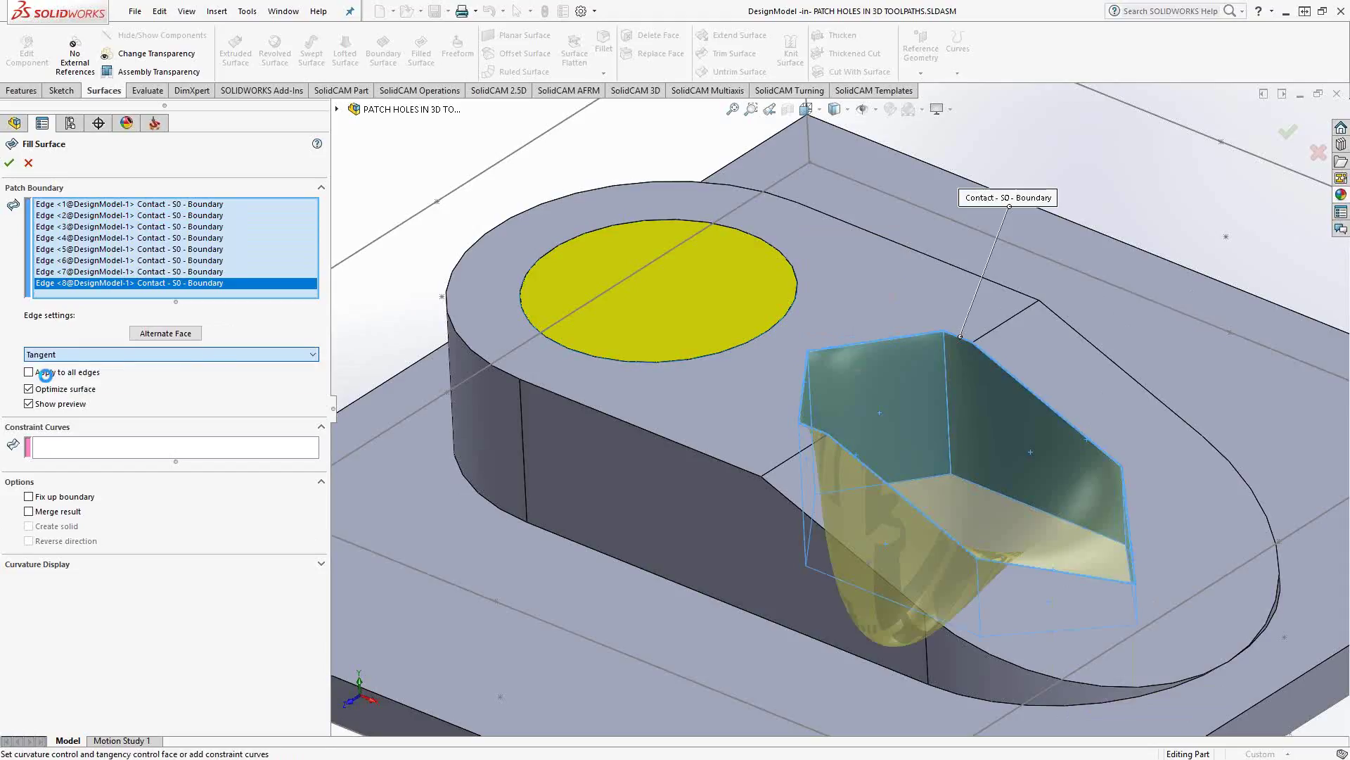
{"action": "left_click", "coordinate": [201, 354]}
{"action": "left_click", "coordinate": [122, 386]}
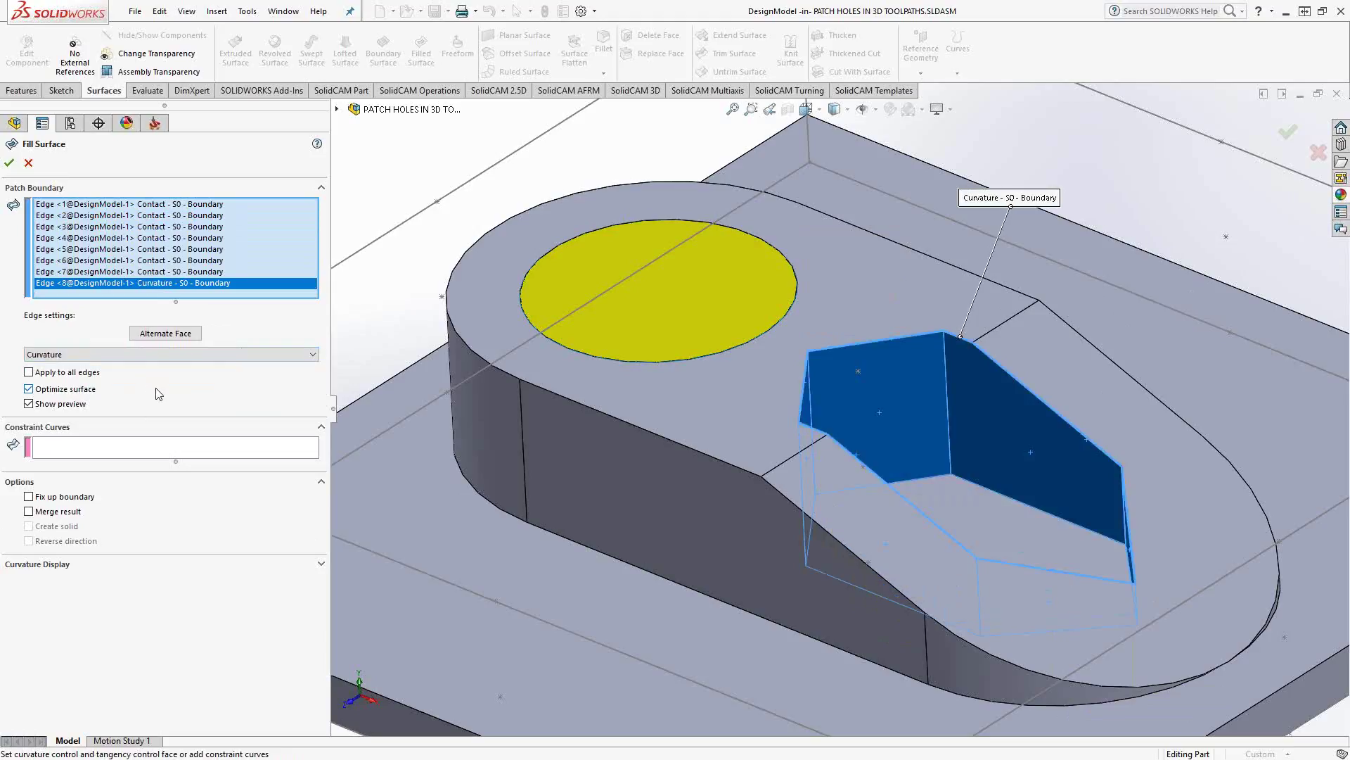
{"action": "left_click", "coordinate": [141, 355]}
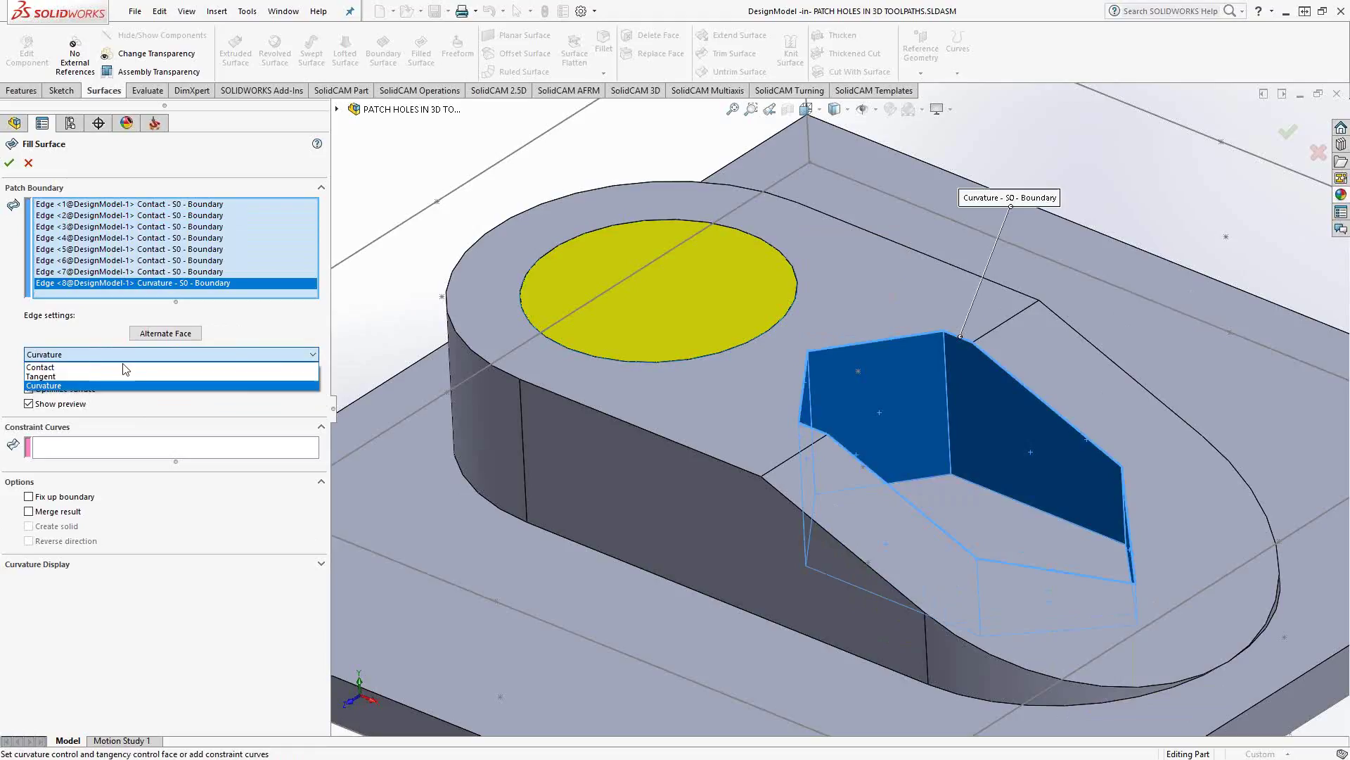
{"action": "left_click", "coordinate": [81, 377]}
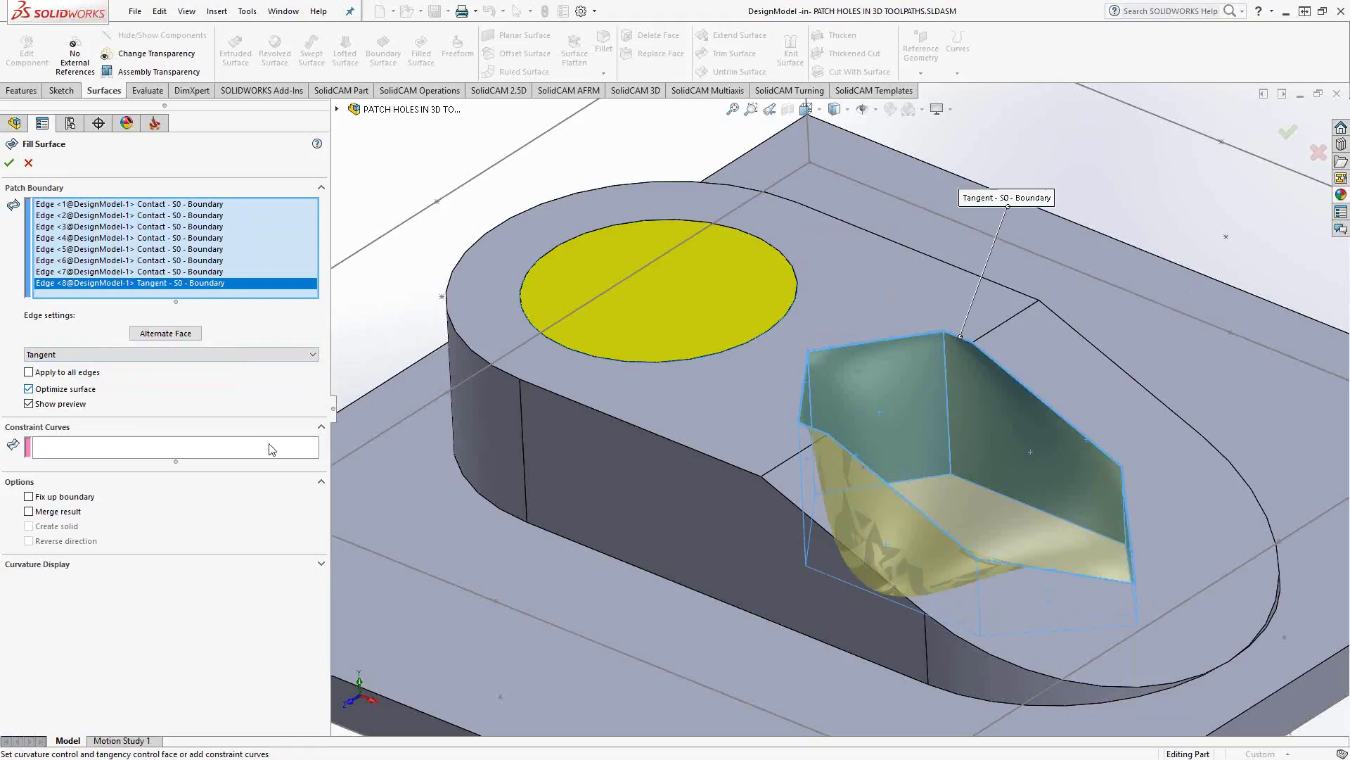
{"action": "mouse_move", "coordinate": [859, 490]}
{"action": "middle_mouse_down"}
{"action": "mouse_move", "coordinate": [786, 546]}
{"action": "mouse_move", "coordinate": [863, 477]}
{"action": "middle_mouse_up"}
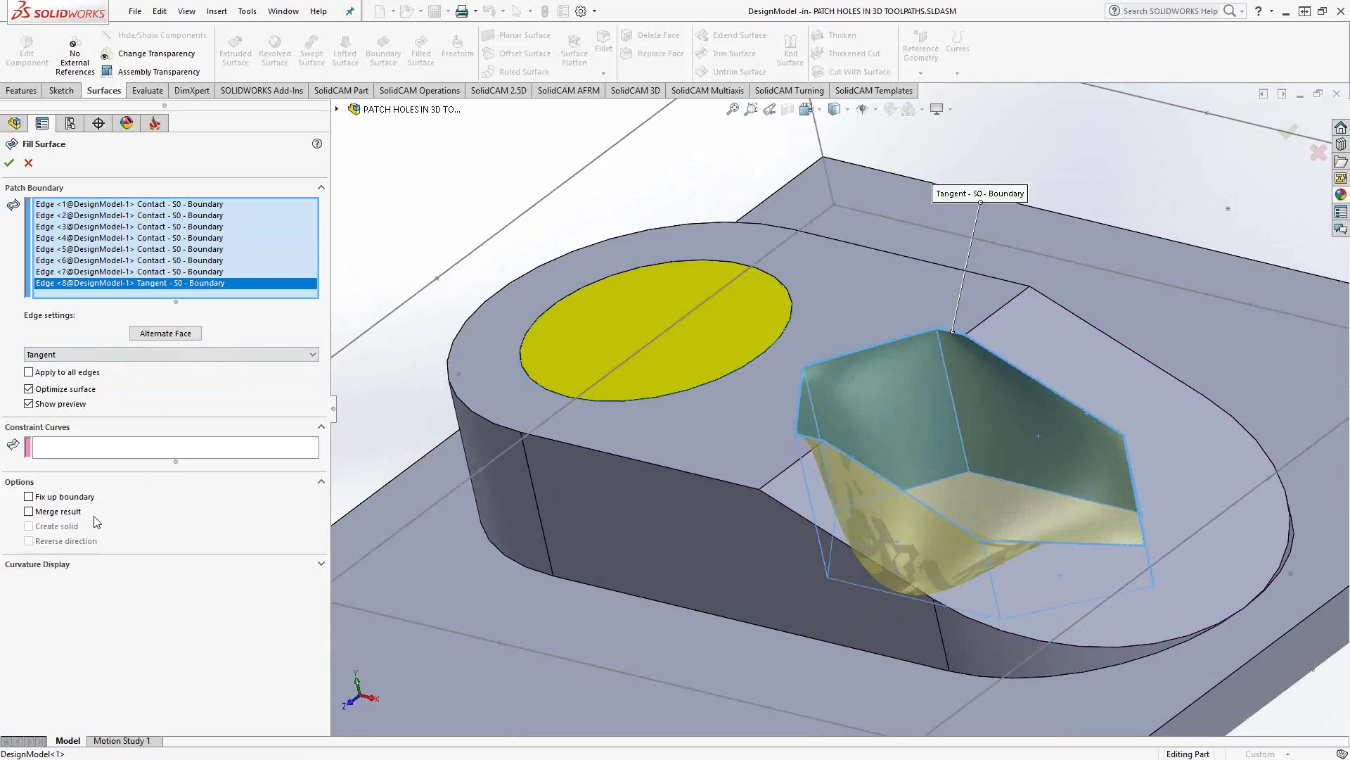
{"action": "left_click", "coordinate": [60, 564]}
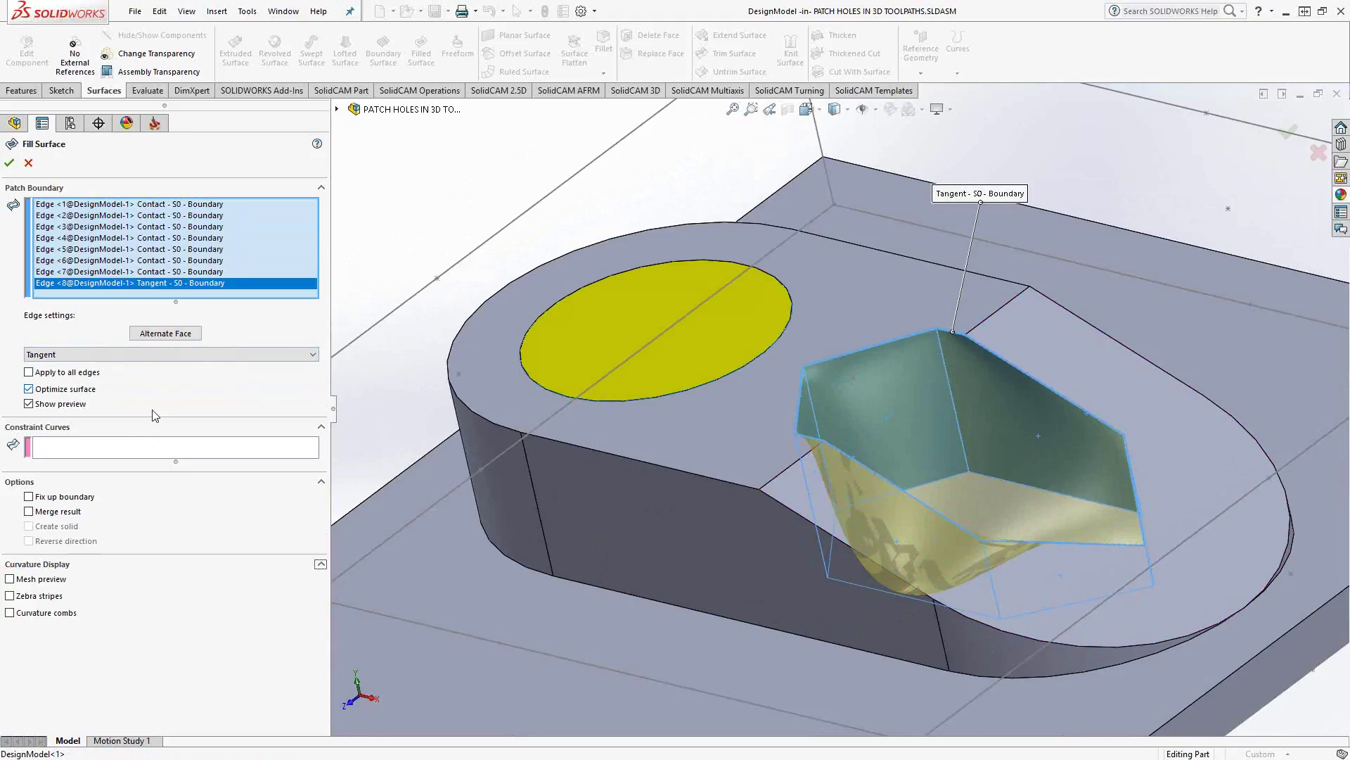
Clear all boundary edges from the pocket patch and cancel the filled surface.
{"action": "right_click", "coordinate": [103, 238]}
{"action": "left_click", "coordinate": [137, 269]}
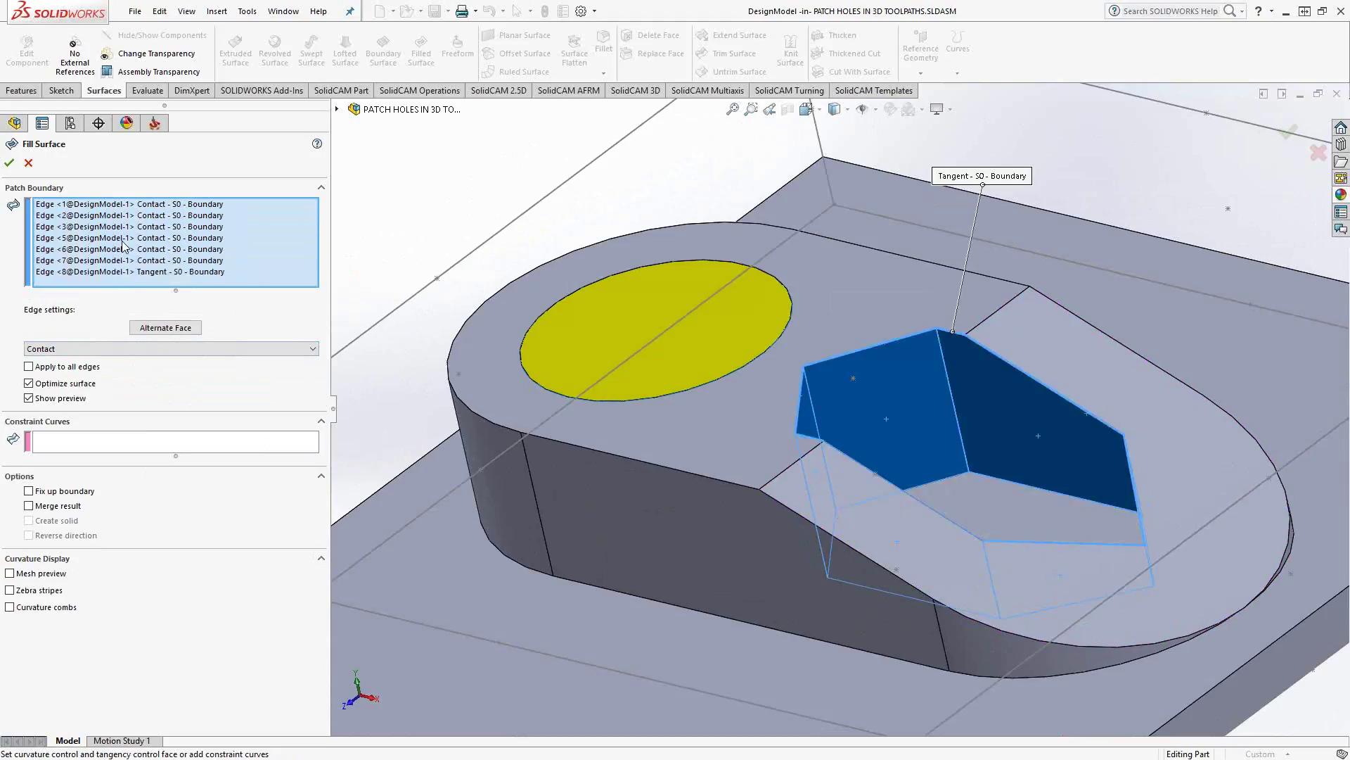
{"action": "right_click", "coordinate": [122, 242]}
{"action": "left_click", "coordinate": [144, 254]}
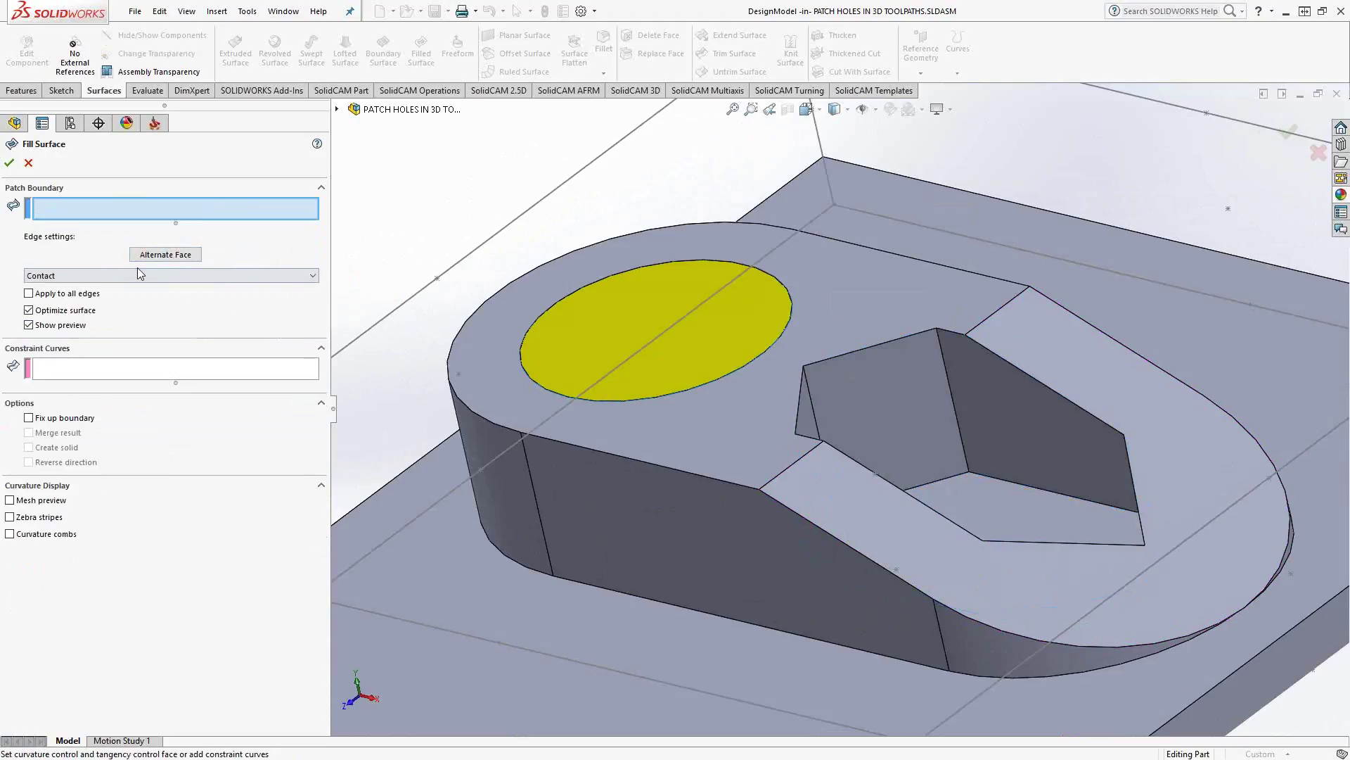
{"action": "left_click", "coordinate": [29, 162]}
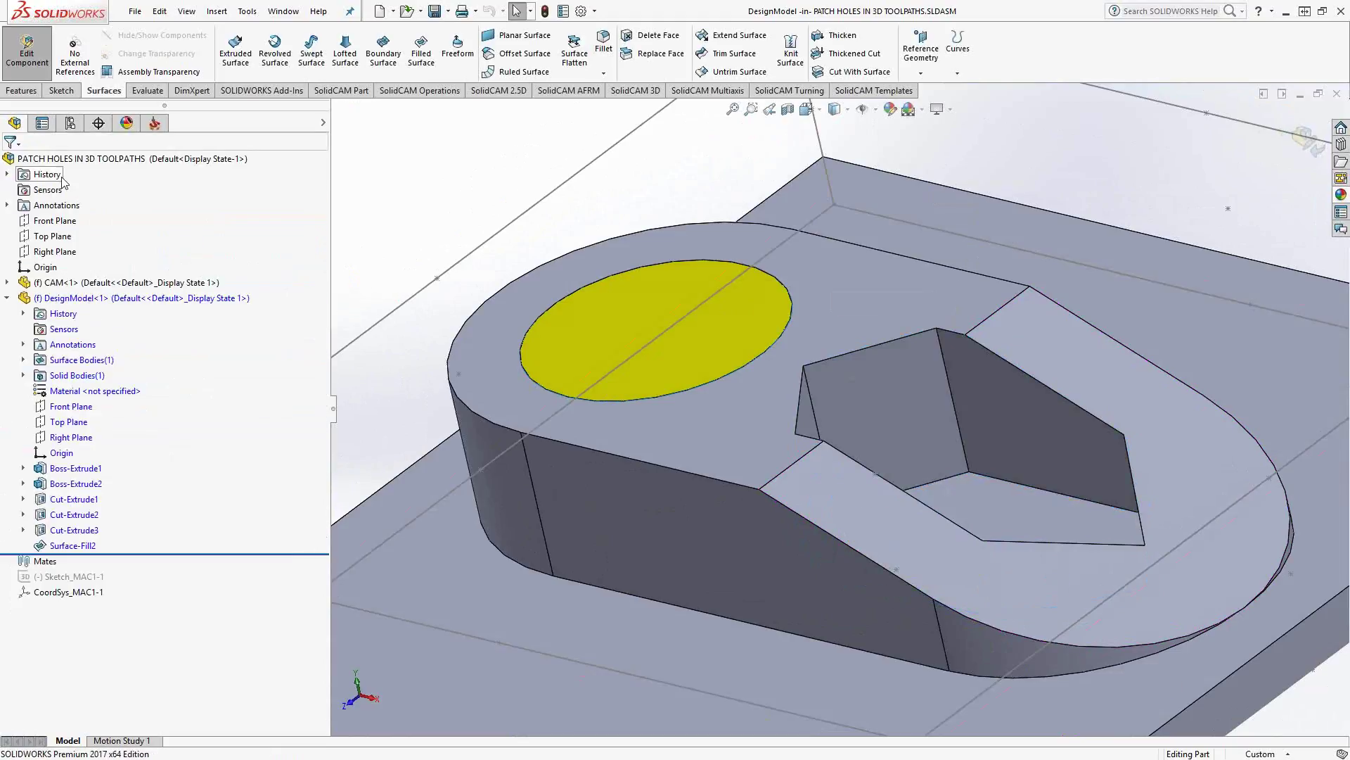
Sketch a line on the flat top face across the pocket, joining the corners where the flat and sloped faces meet.
{"action": "left_click", "coordinate": [61, 91]}
{"action": "left_click", "coordinate": [233, 60]}
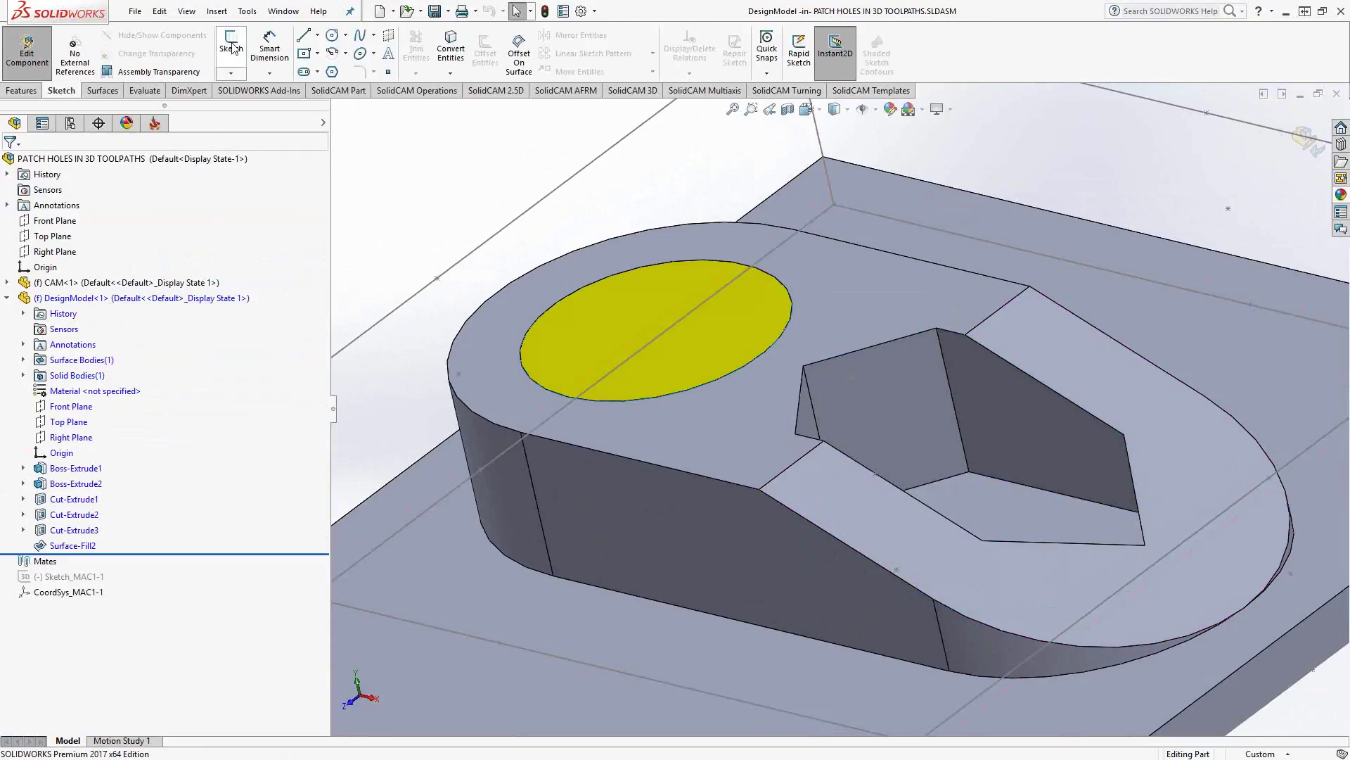
{"action": "left_click", "coordinate": [729, 424]}
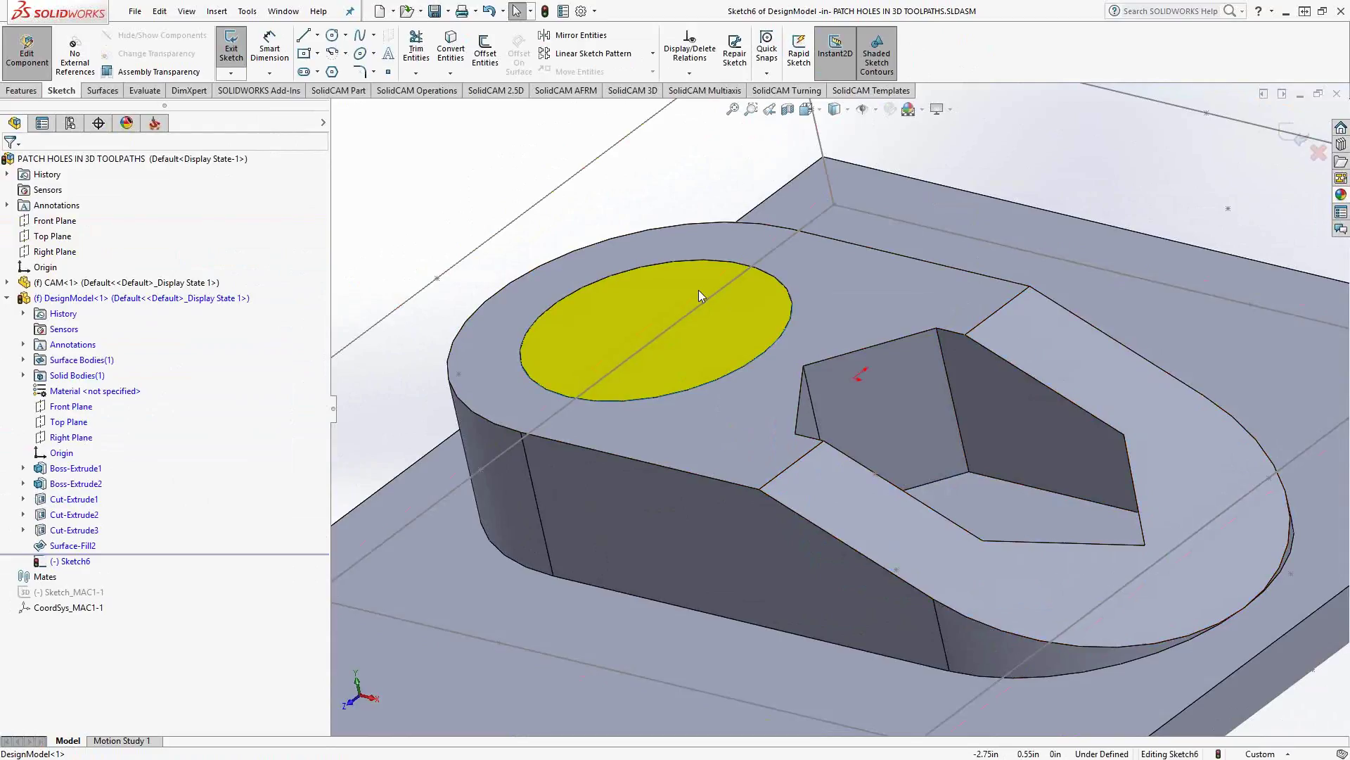
{"action": "left_click", "coordinate": [304, 36]}
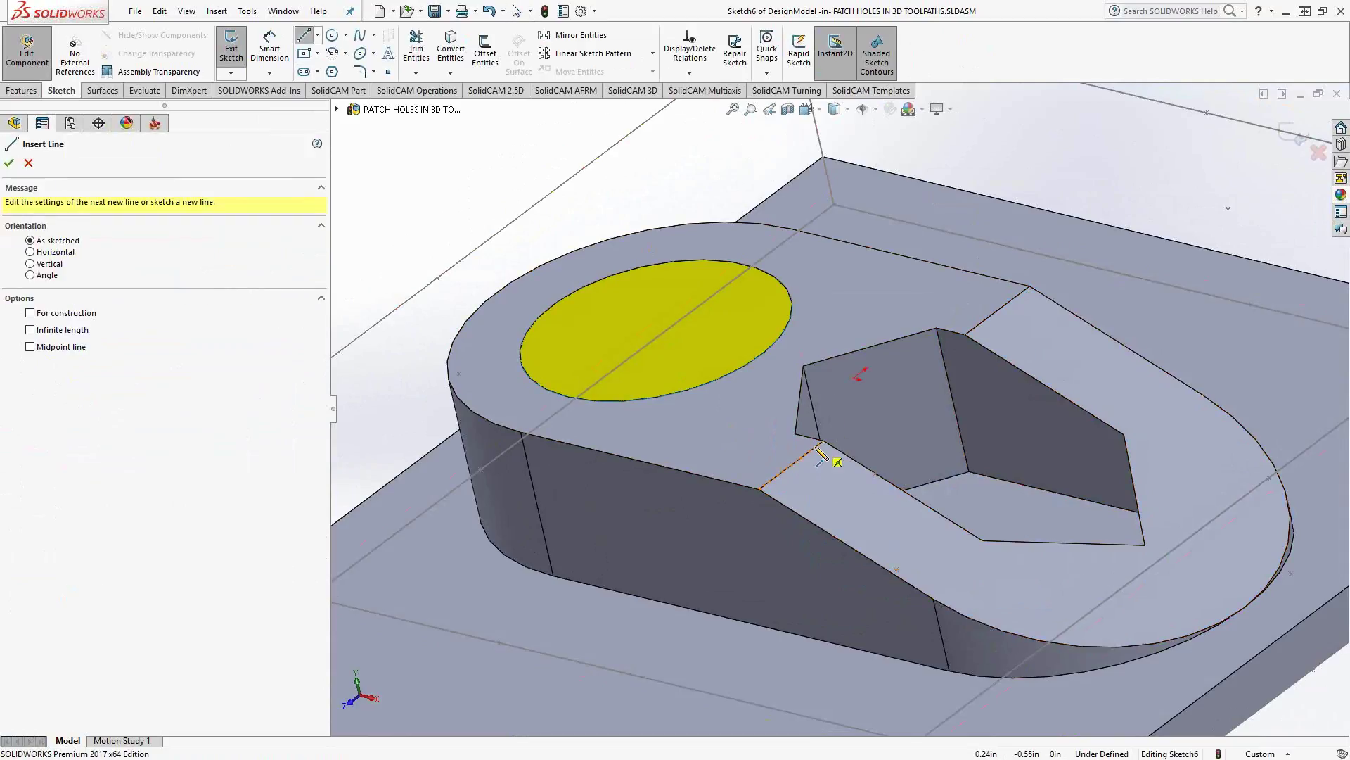
{"action": "left_click", "coordinate": [824, 440]}
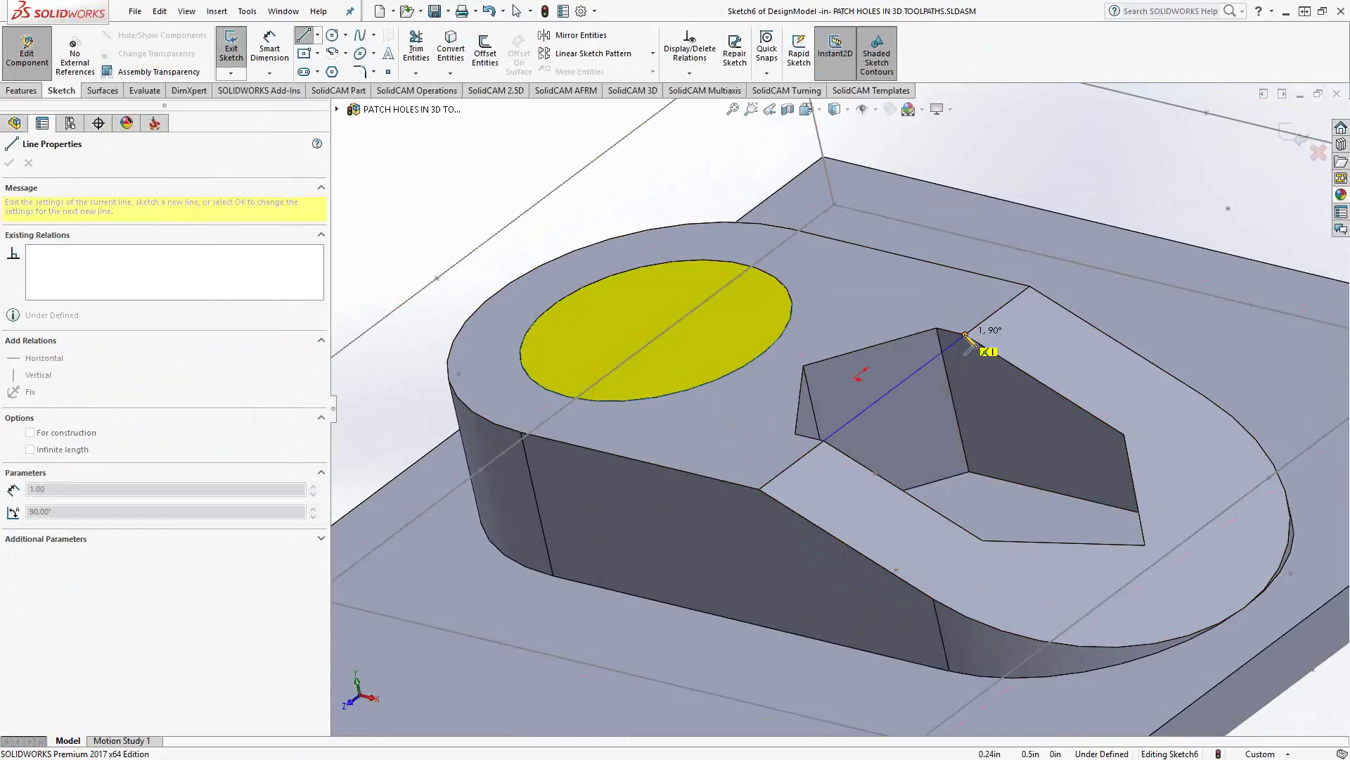
{"action": "left_click", "coordinate": [965, 335]}
{"action": "left_click", "coordinate": [1302, 135]}
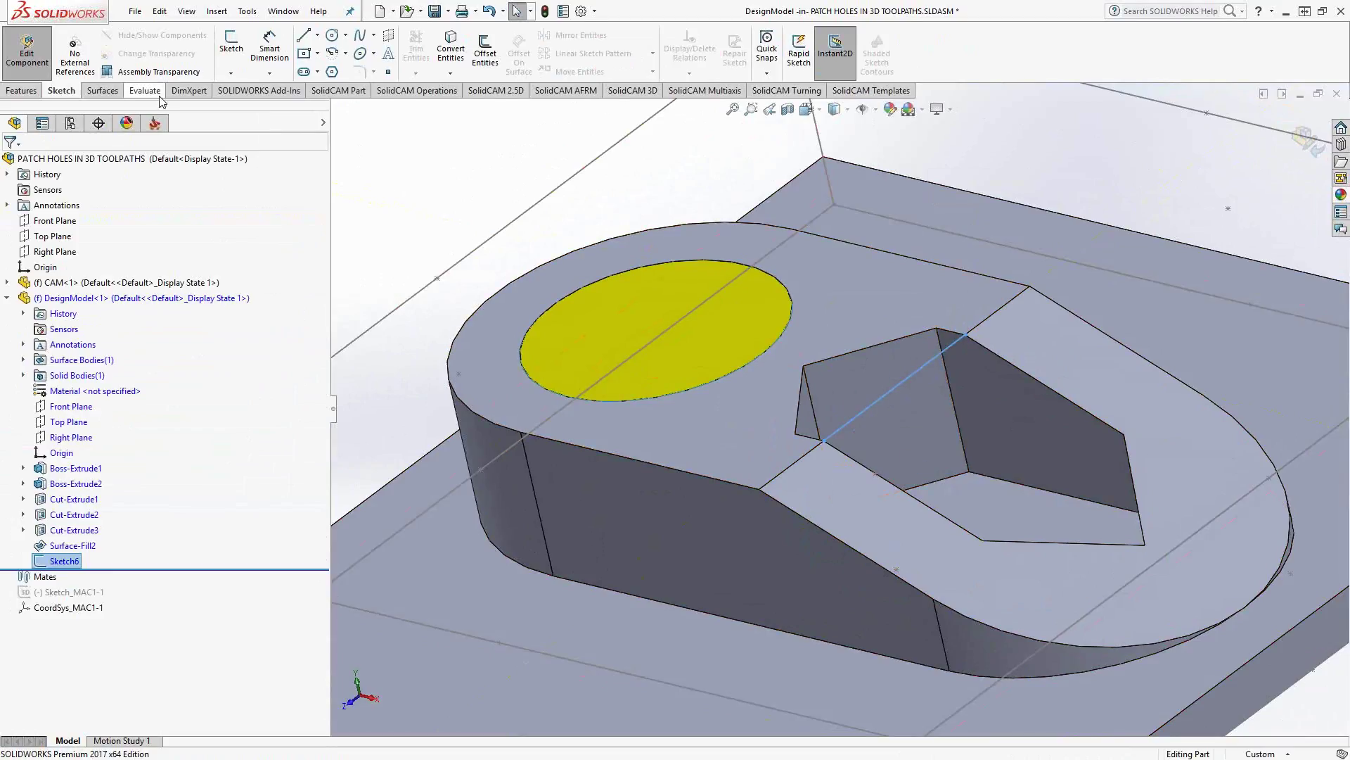
Patch the flat part of the pocket opening with a Contact filled surface bounded by its four edges and the sketched line.
{"action": "left_click", "coordinate": [103, 90]}
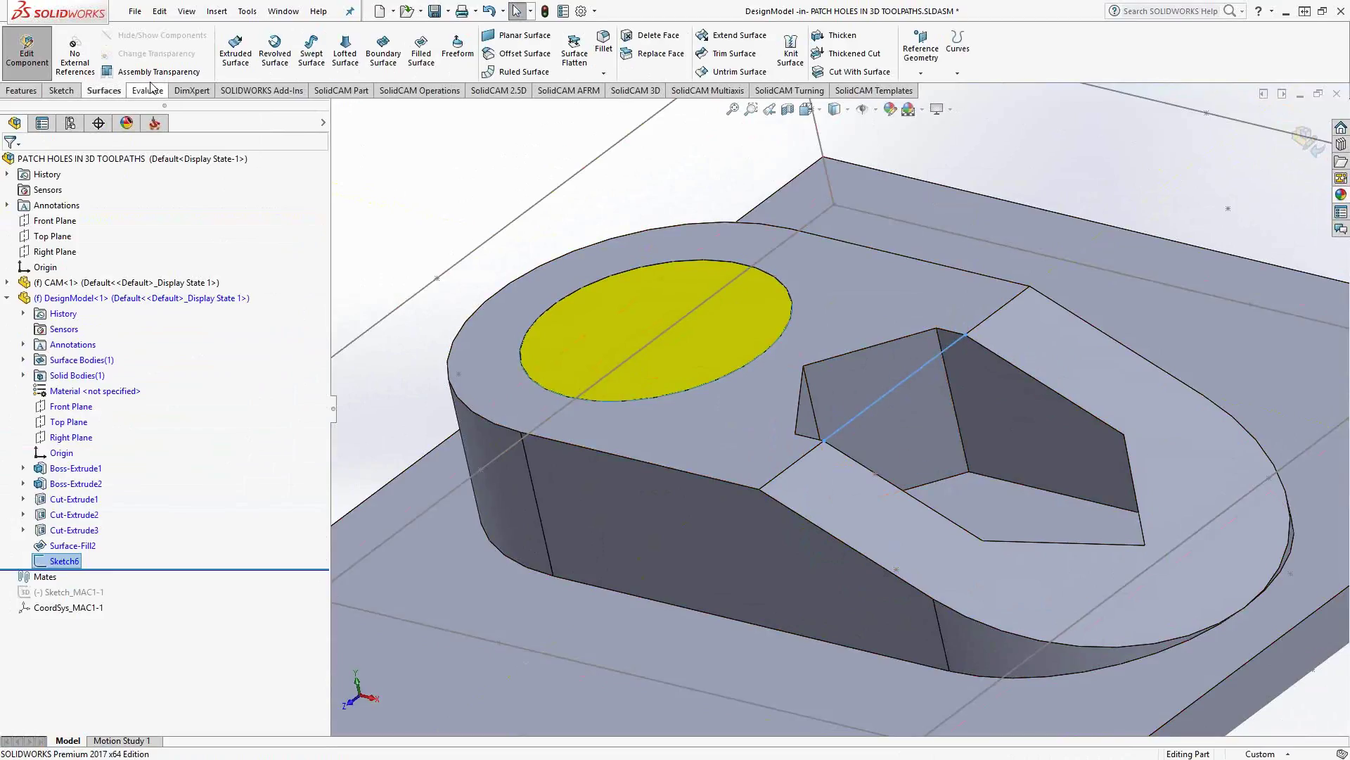
{"action": "left_click", "coordinate": [420, 49]}
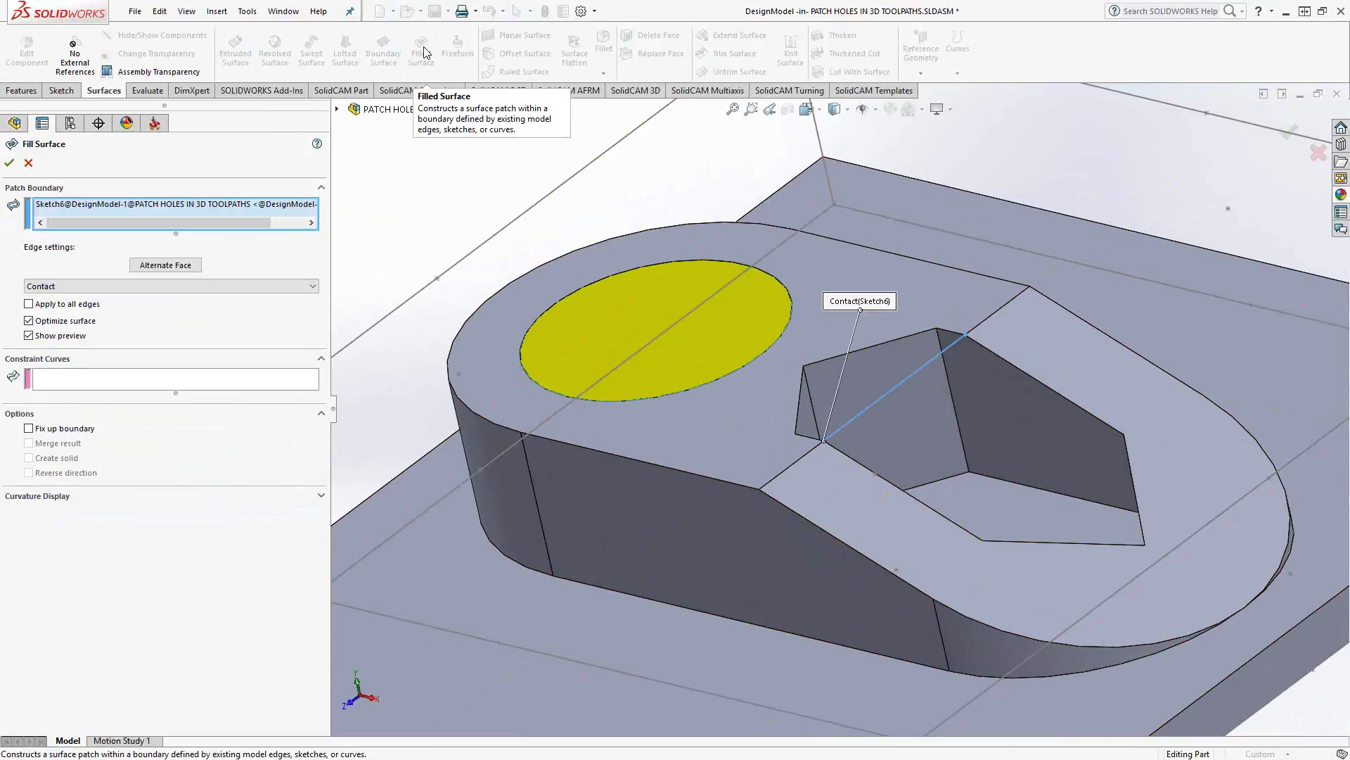
{"action": "right_click", "coordinate": [141, 208]}
{"action": "left_click", "coordinate": [183, 211]}
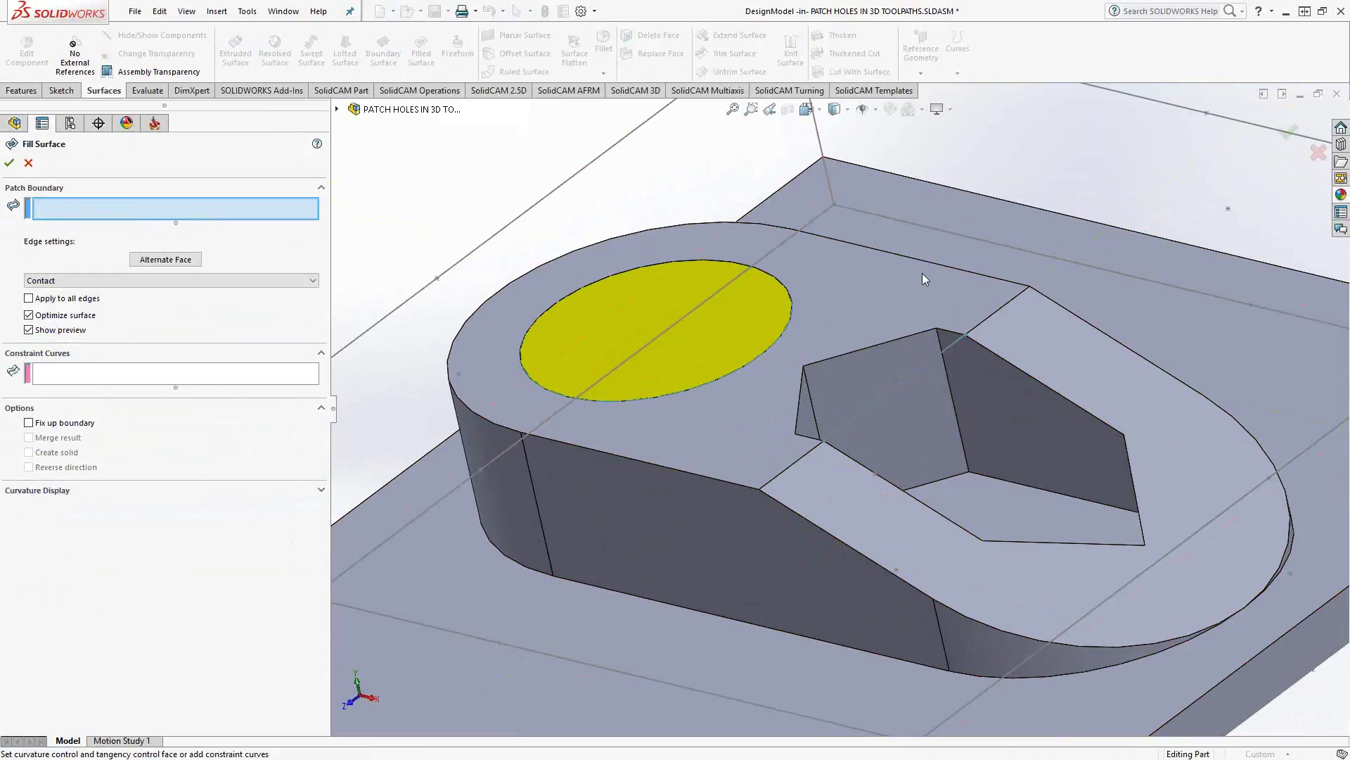
{"action": "left_click", "coordinate": [948, 334]}
{"action": "left_click", "coordinate": [903, 339]}
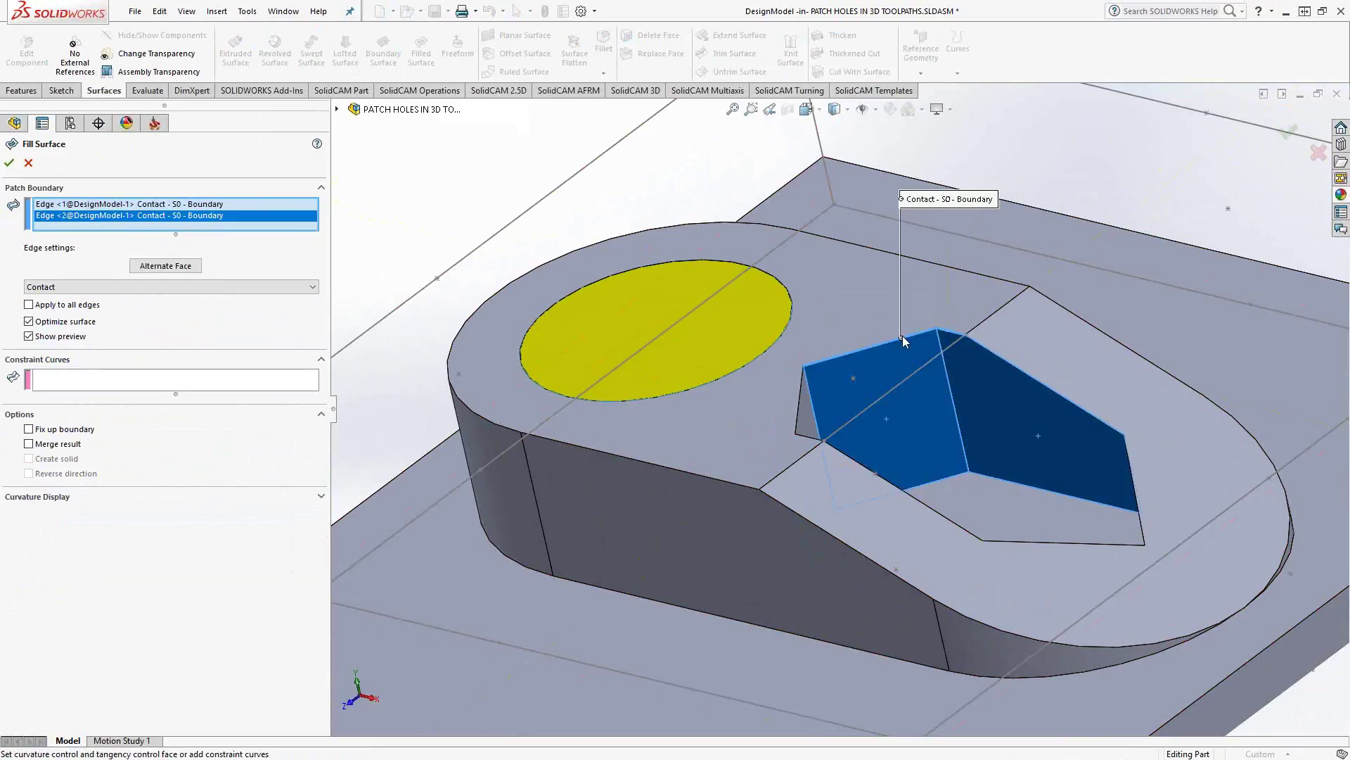
{"action": "left_click", "coordinate": [799, 402]}
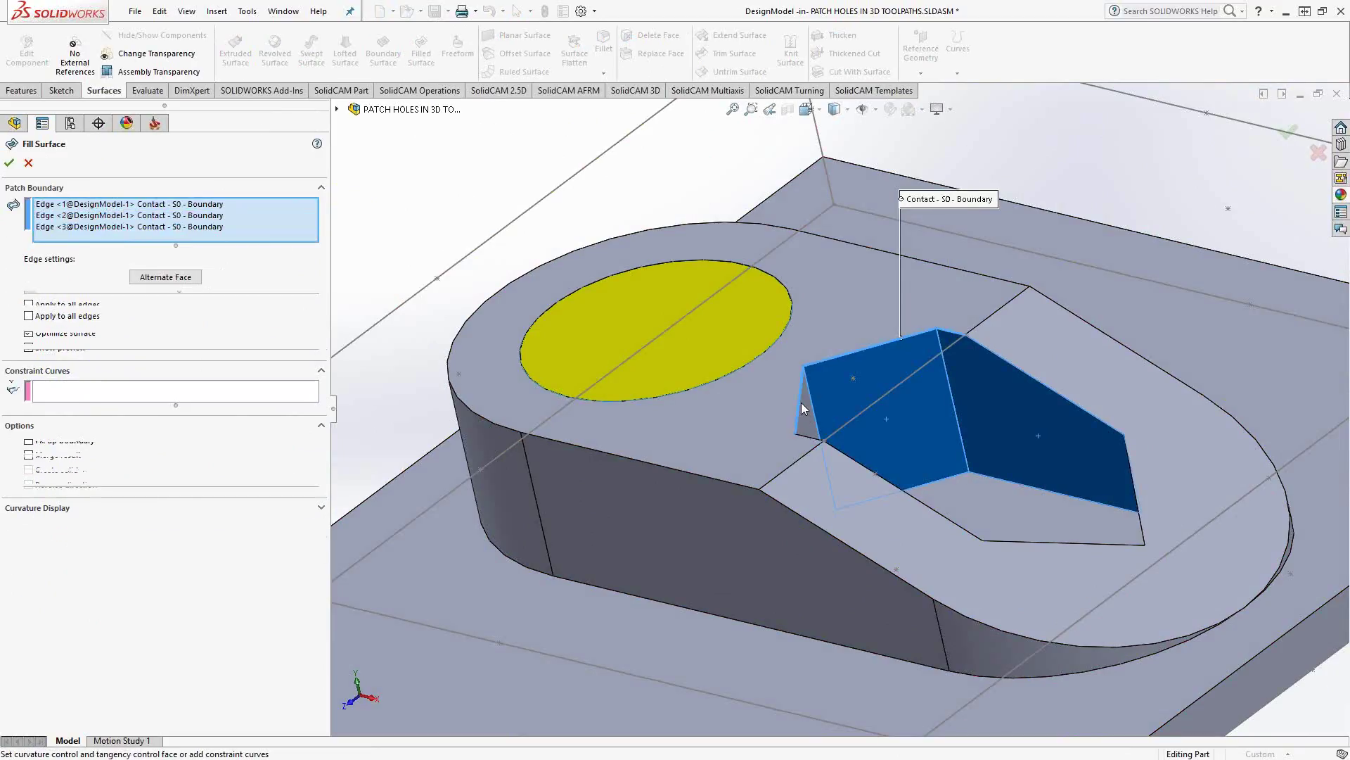
{"action": "left_click", "coordinate": [809, 439]}
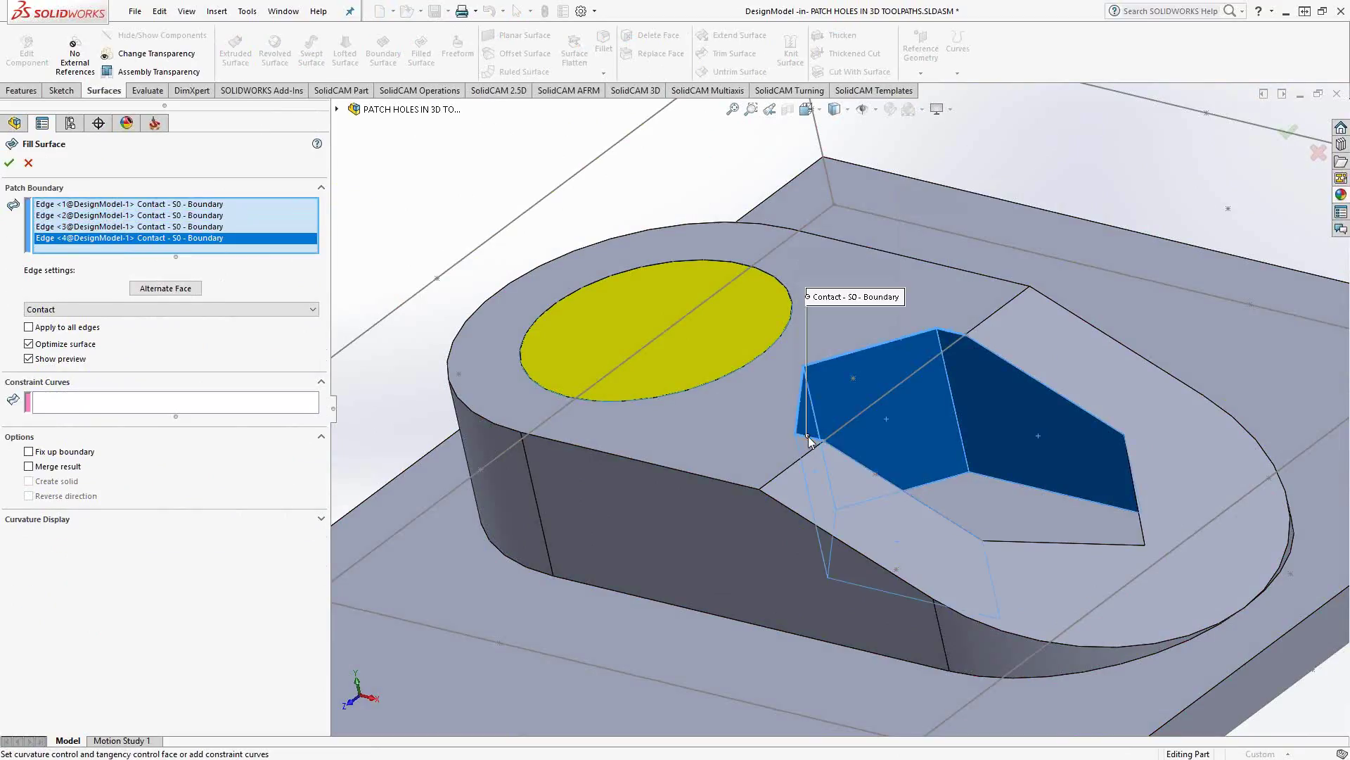
{"action": "left_click", "coordinate": [863, 414]}
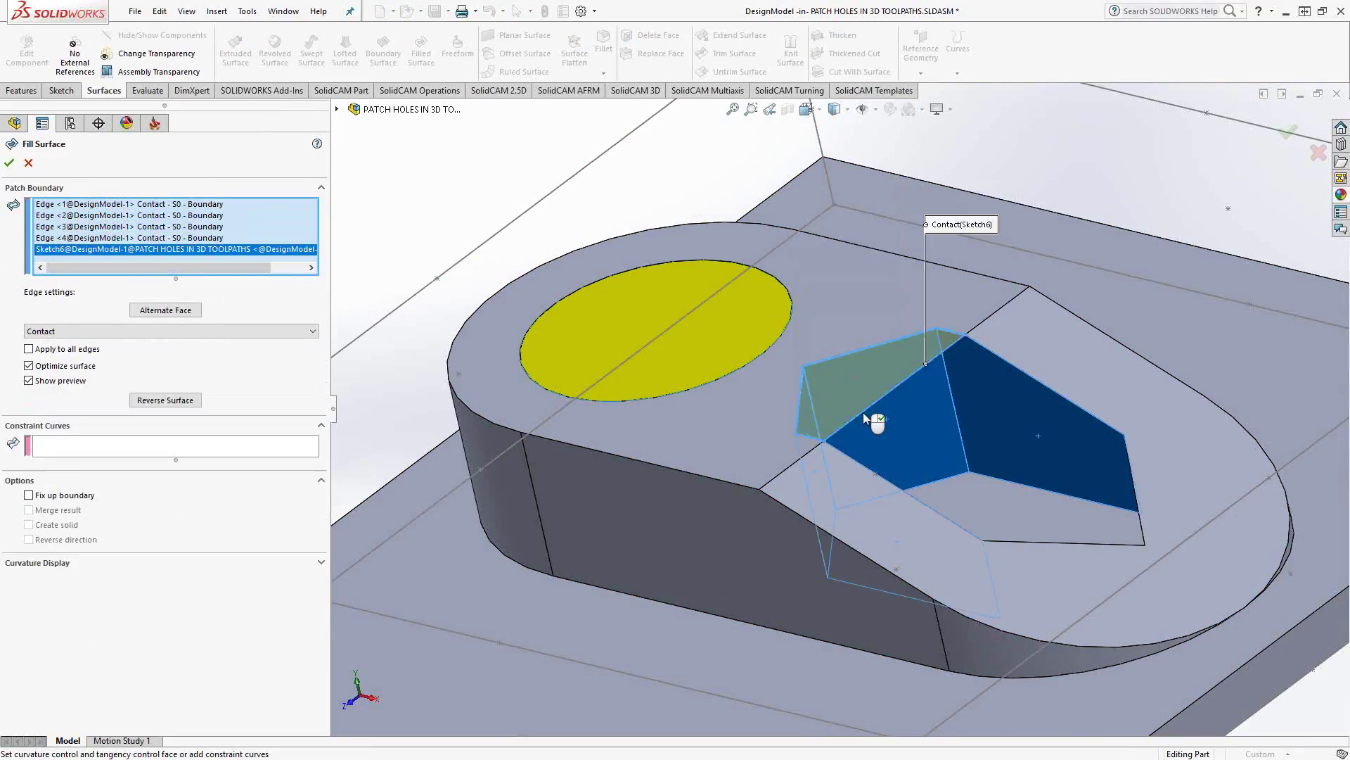
{"action": "left_click", "coordinate": [9, 163]}
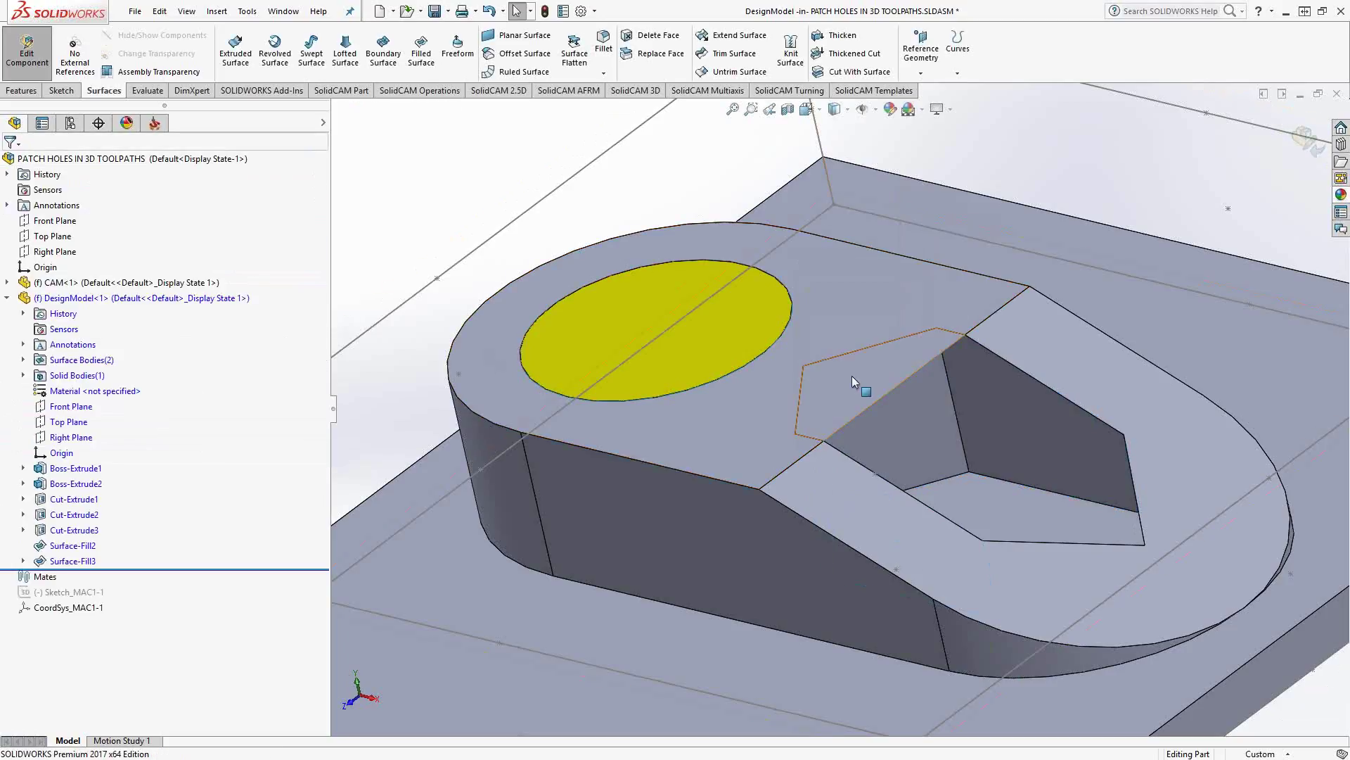
{"action": "left_click", "coordinate": [416, 161]}
Patch the sloped part of the pocket opening with a Contact filled surface bounded by its four edges and the edge shared with the flat patch.
{"action": "left_click", "coordinate": [422, 49]}
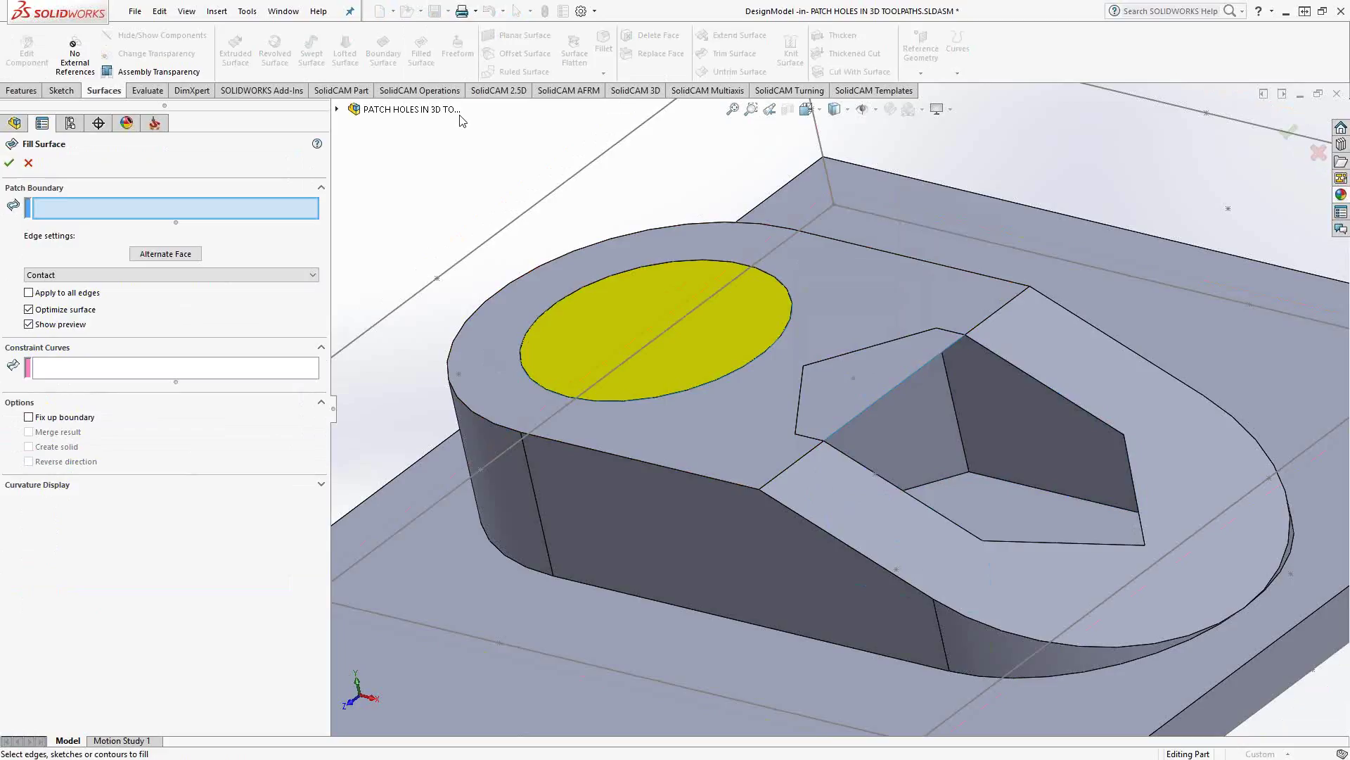
{"action": "left_click", "coordinate": [1010, 362]}
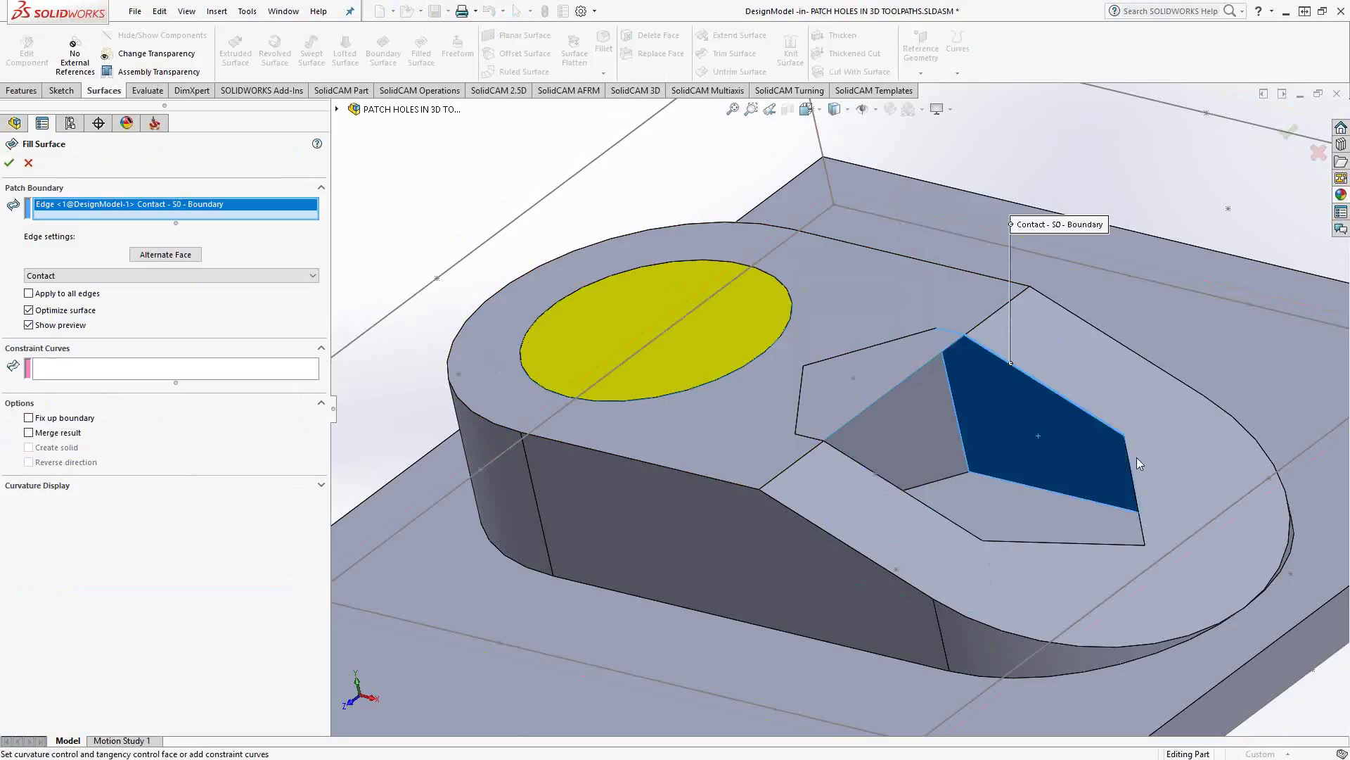
{"action": "left_click", "coordinate": [1132, 459]}
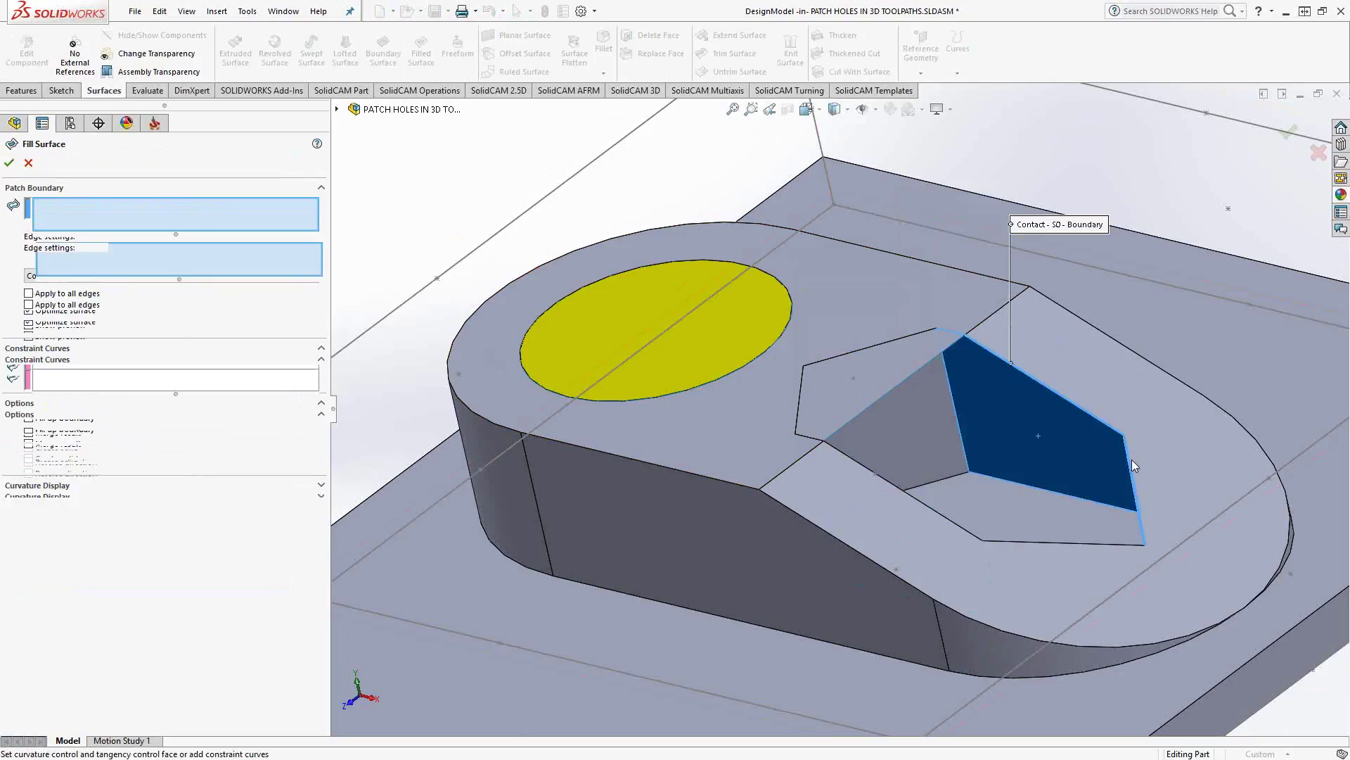
{"action": "left_click", "coordinate": [1091, 540]}
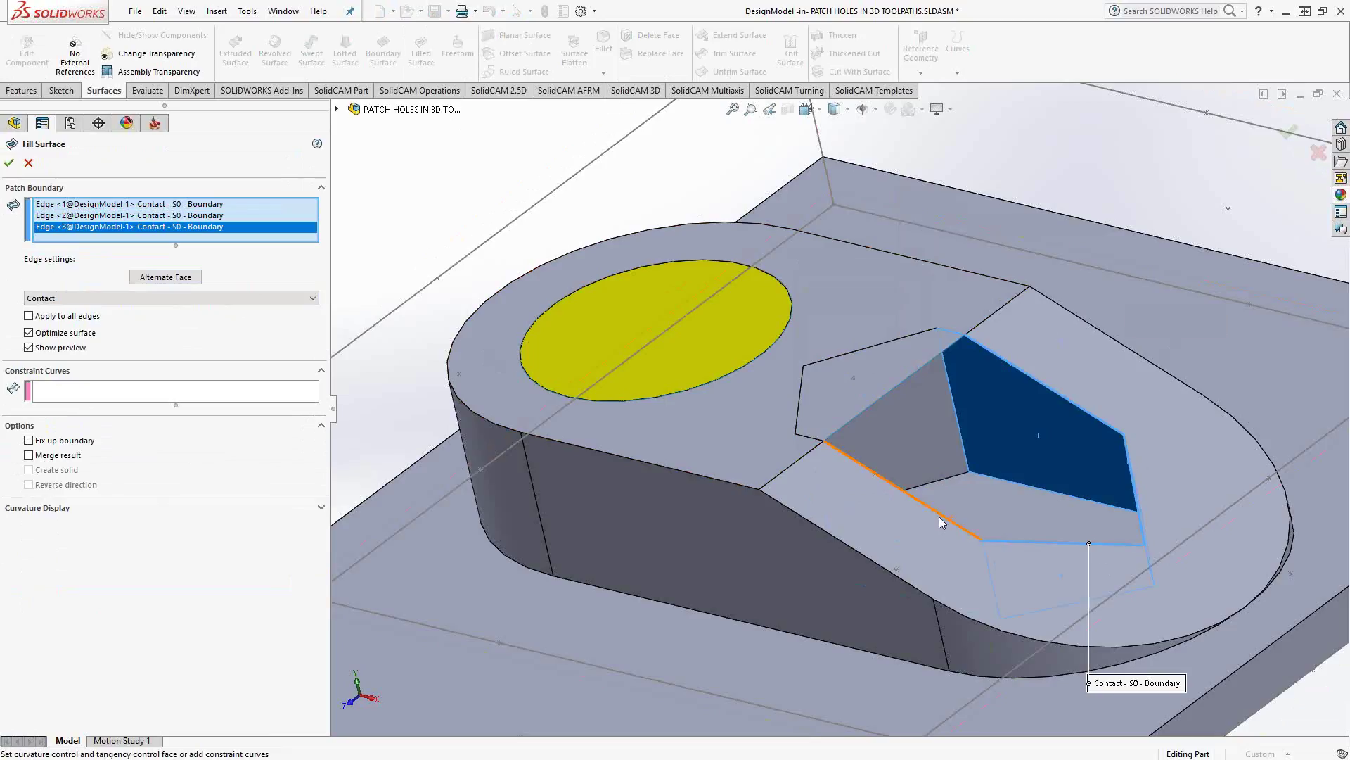
{"action": "left_click", "coordinate": [943, 519]}
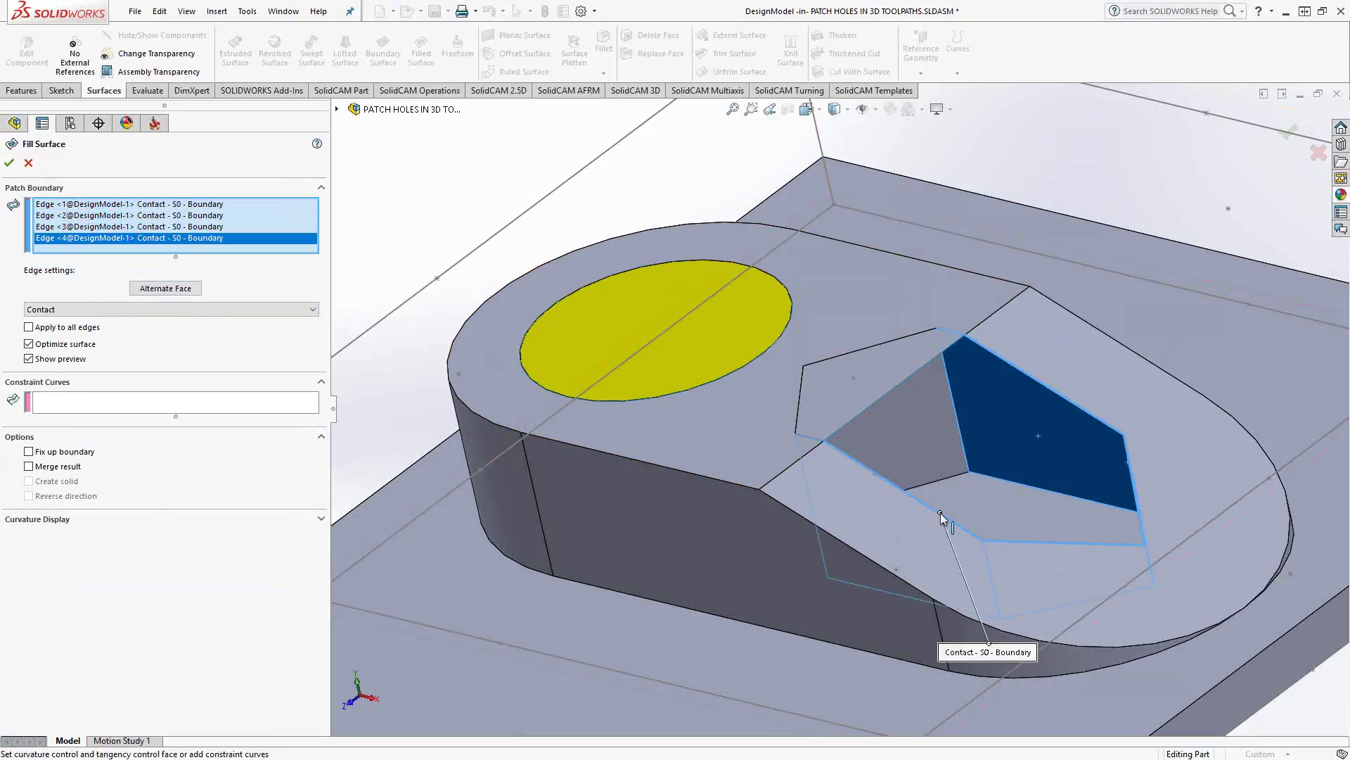
{"action": "left_click", "coordinate": [850, 424]}
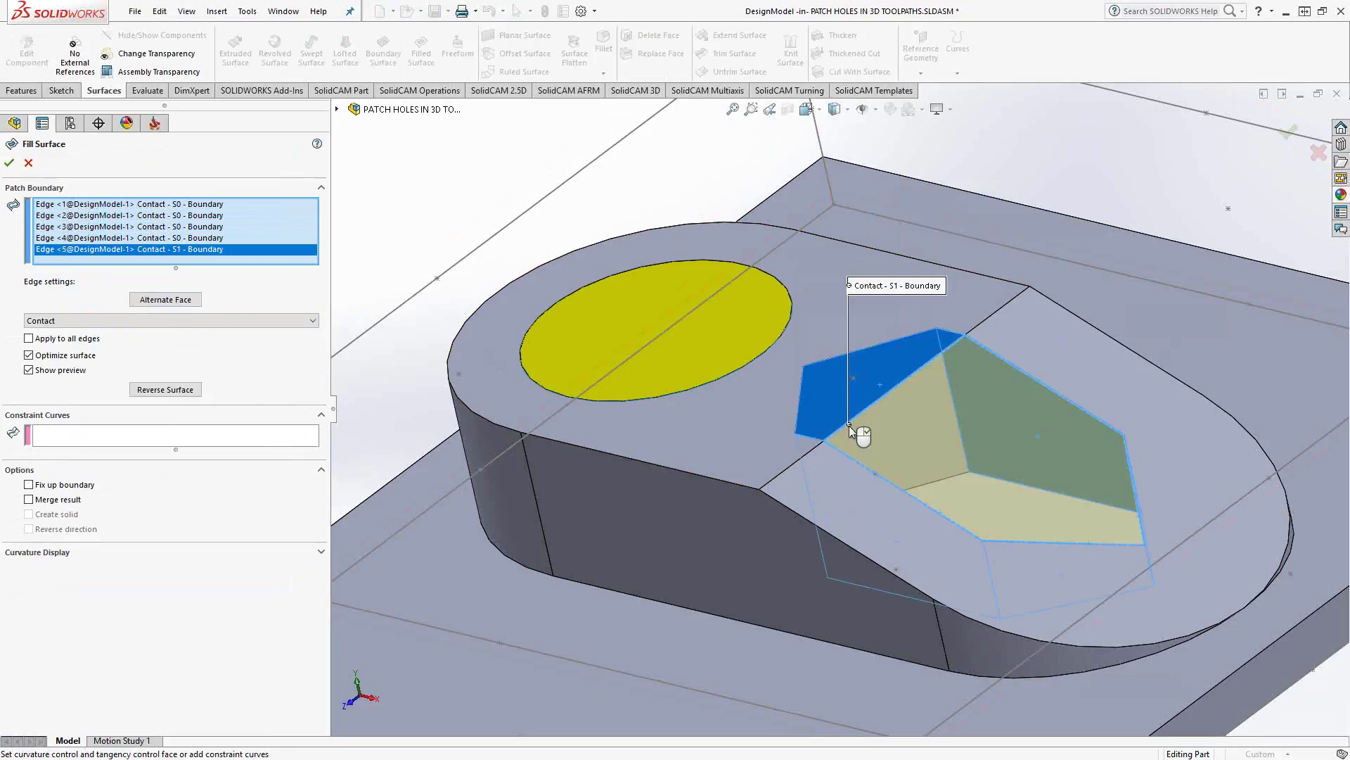
{"action": "left_click", "coordinate": [9, 165]}
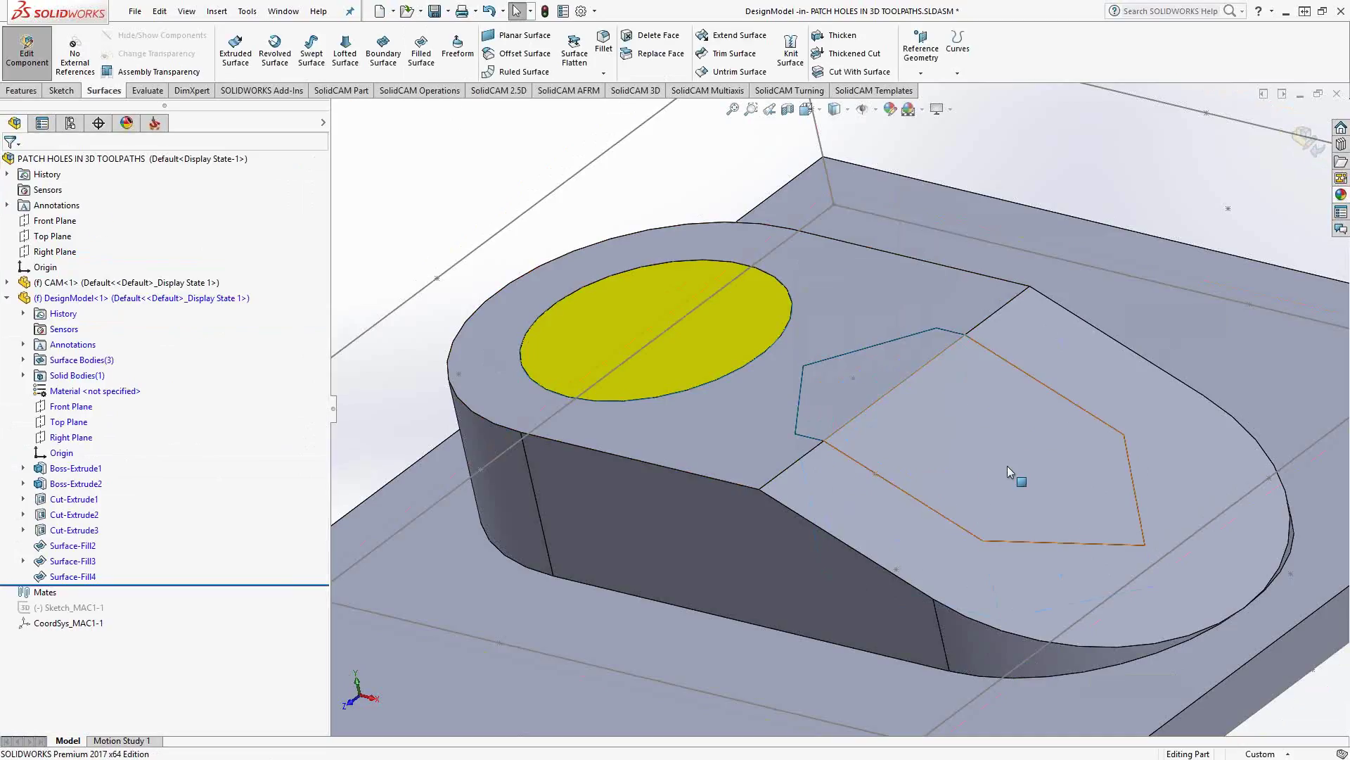
Color the bodies of both pocket patches yellow (RGB 255, 255, 0).
{"action": "left_click", "coordinate": [72, 560]}
{"action": "left_click", "coordinate": [80, 576], "text": "ctrl"}
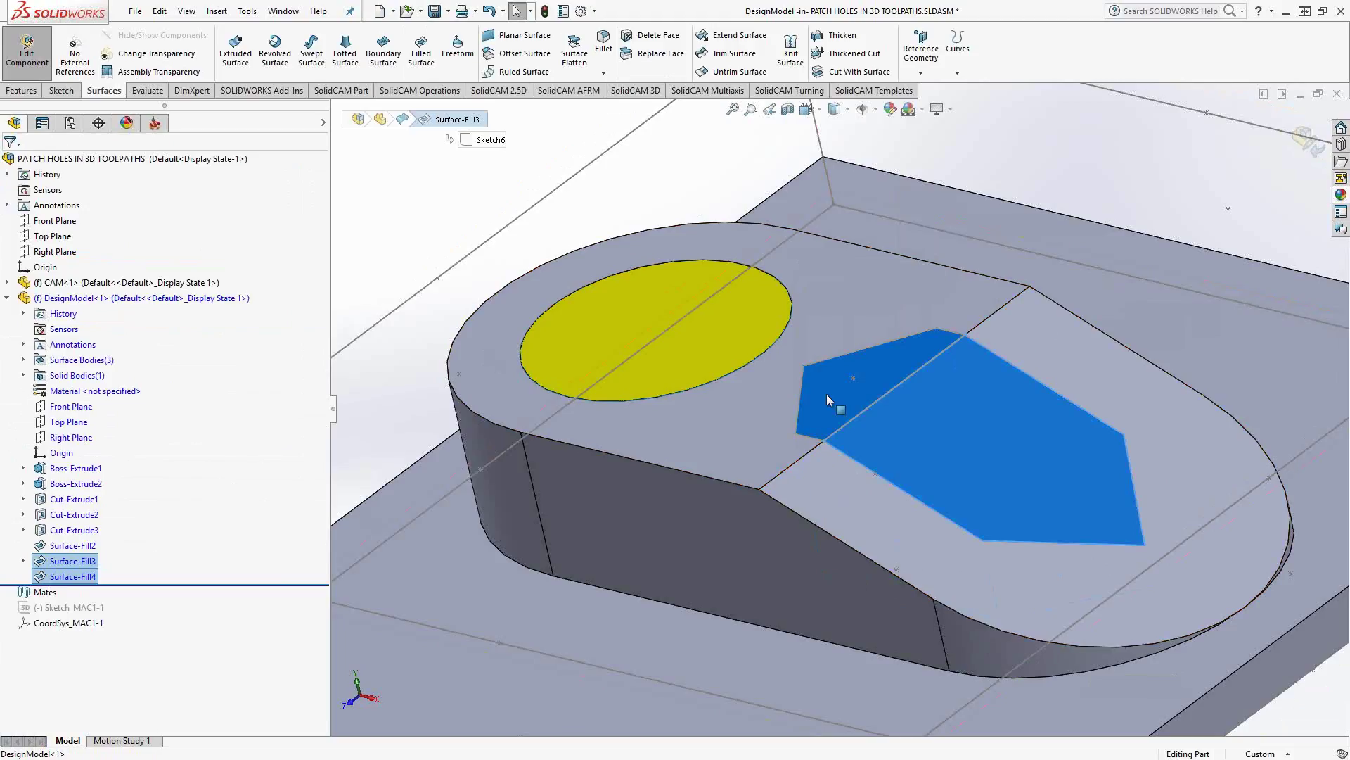
{"action": "right_click", "coordinate": [78, 561]}
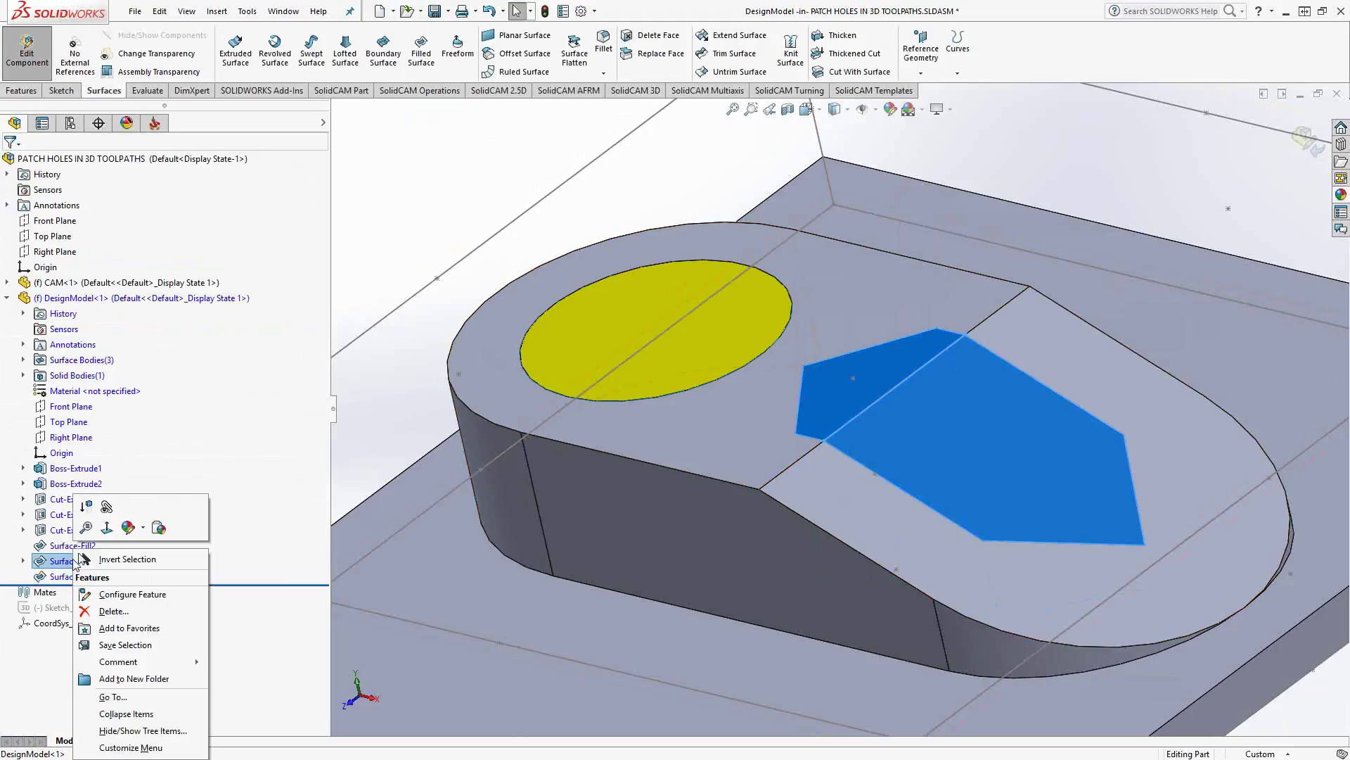
{"action": "left_click", "coordinate": [143, 528]}
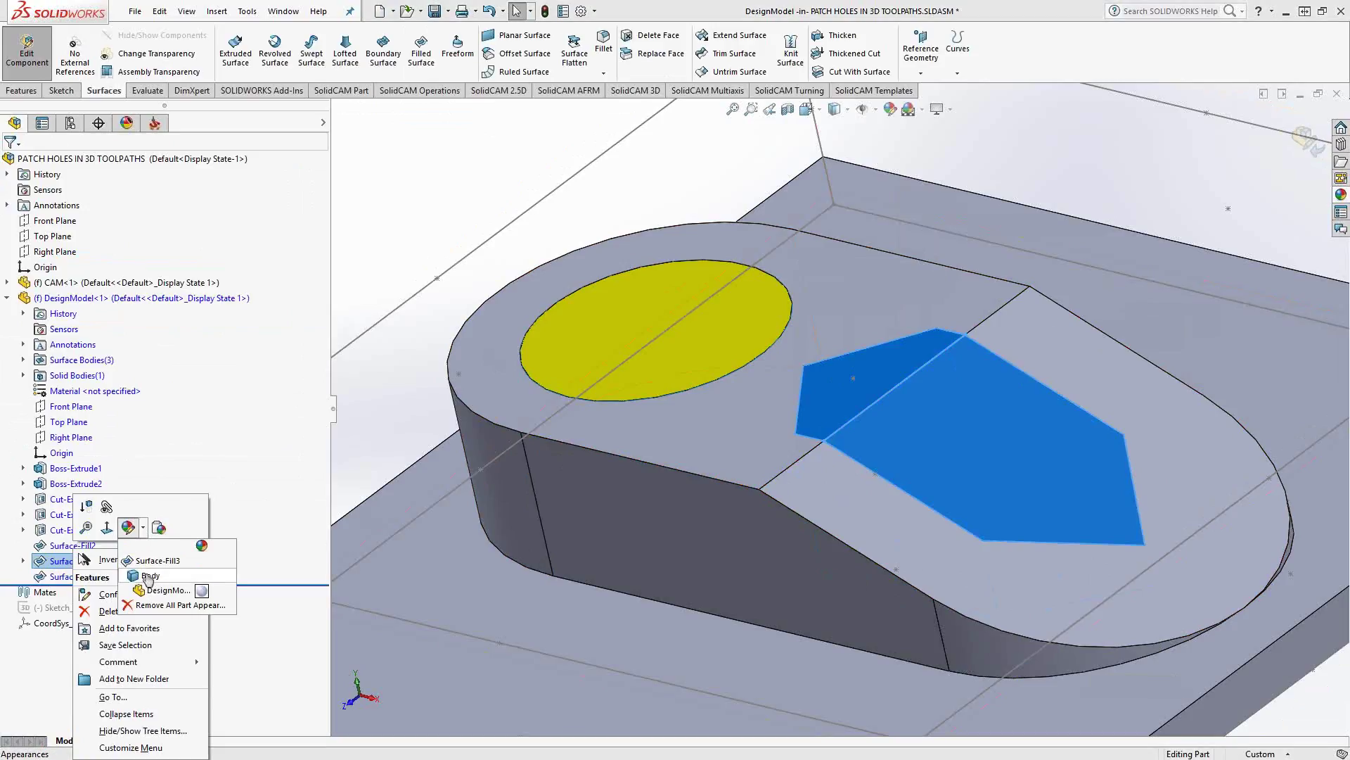
{"action": "left_click", "coordinate": [148, 576]}
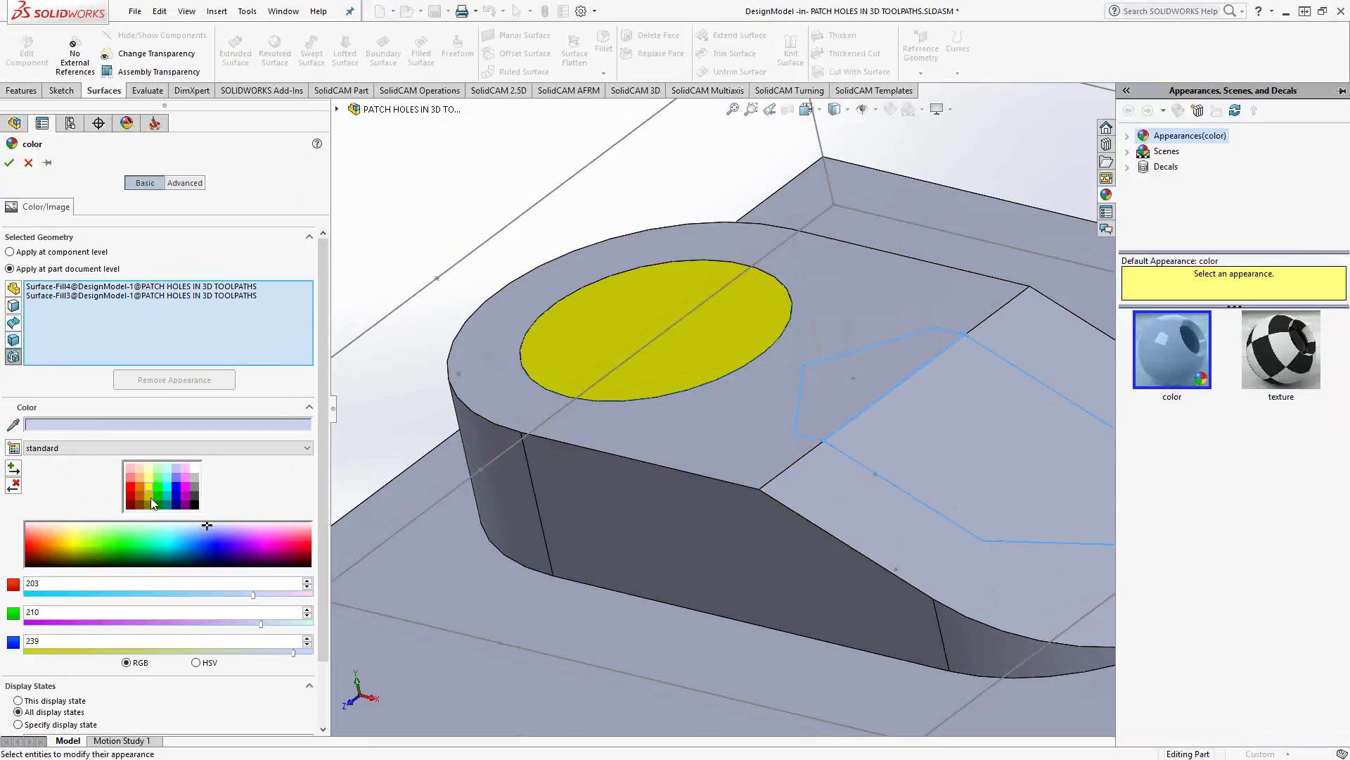
{"action": "left_click", "coordinate": [150, 489]}
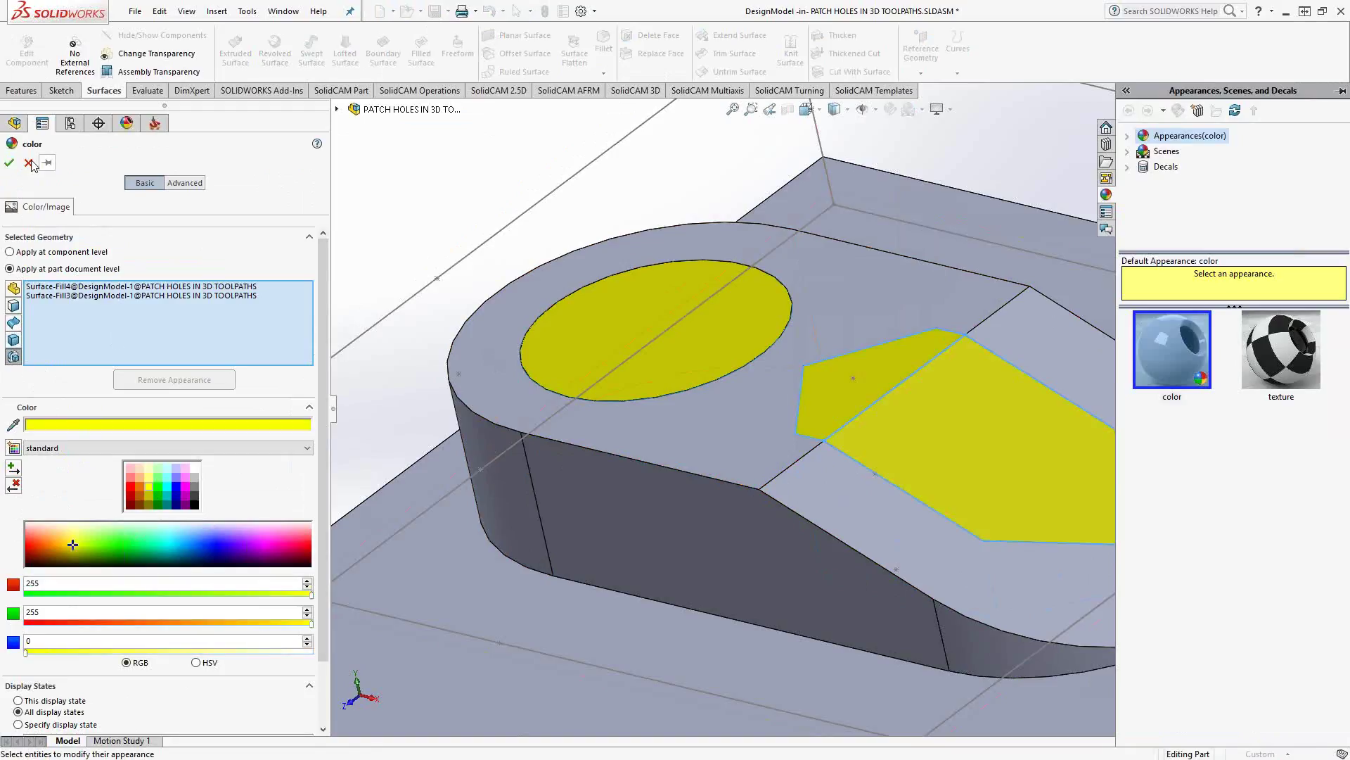
{"action": "left_click", "coordinate": [9, 163]}
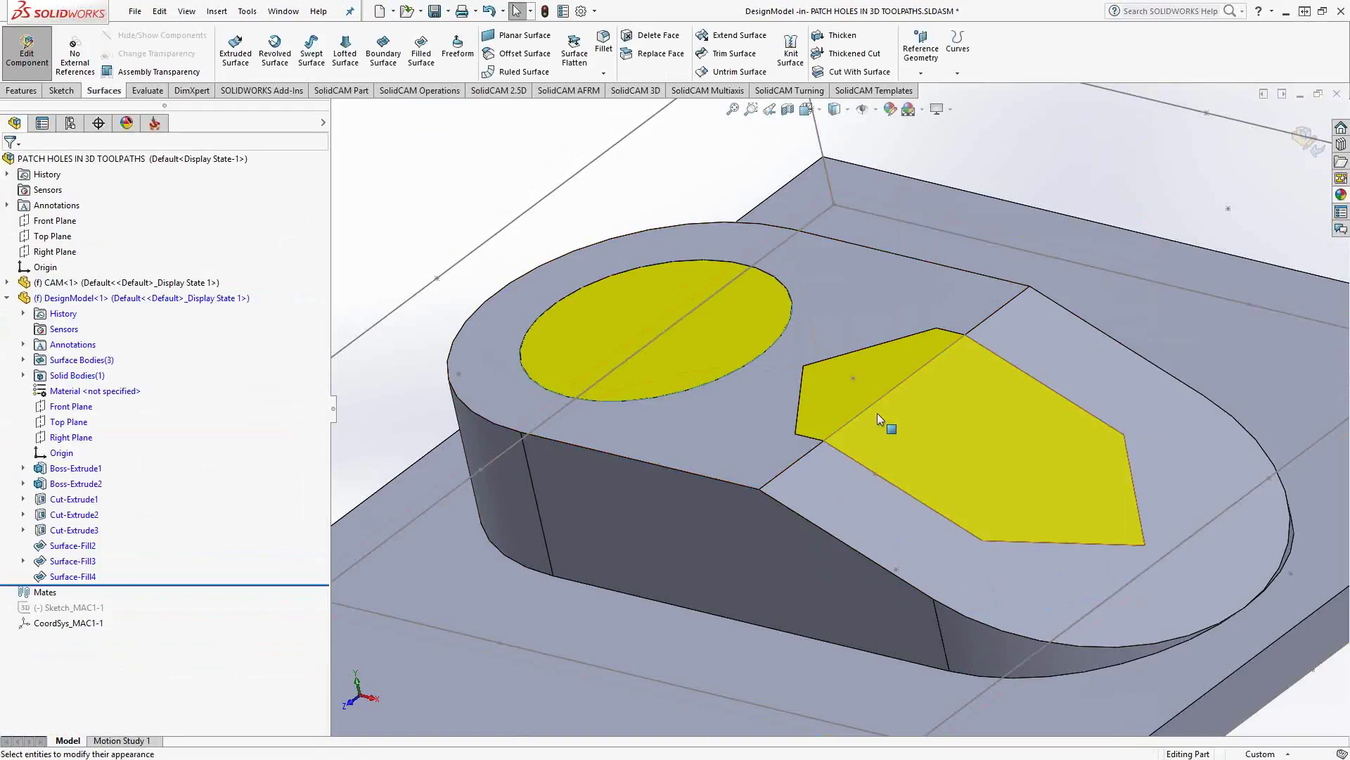
Return to the assembly and add both pocket patches to the model1 target geometry of the HSM_Lin_model1 operation.
{"action": "left_click", "coordinate": [27, 49]}
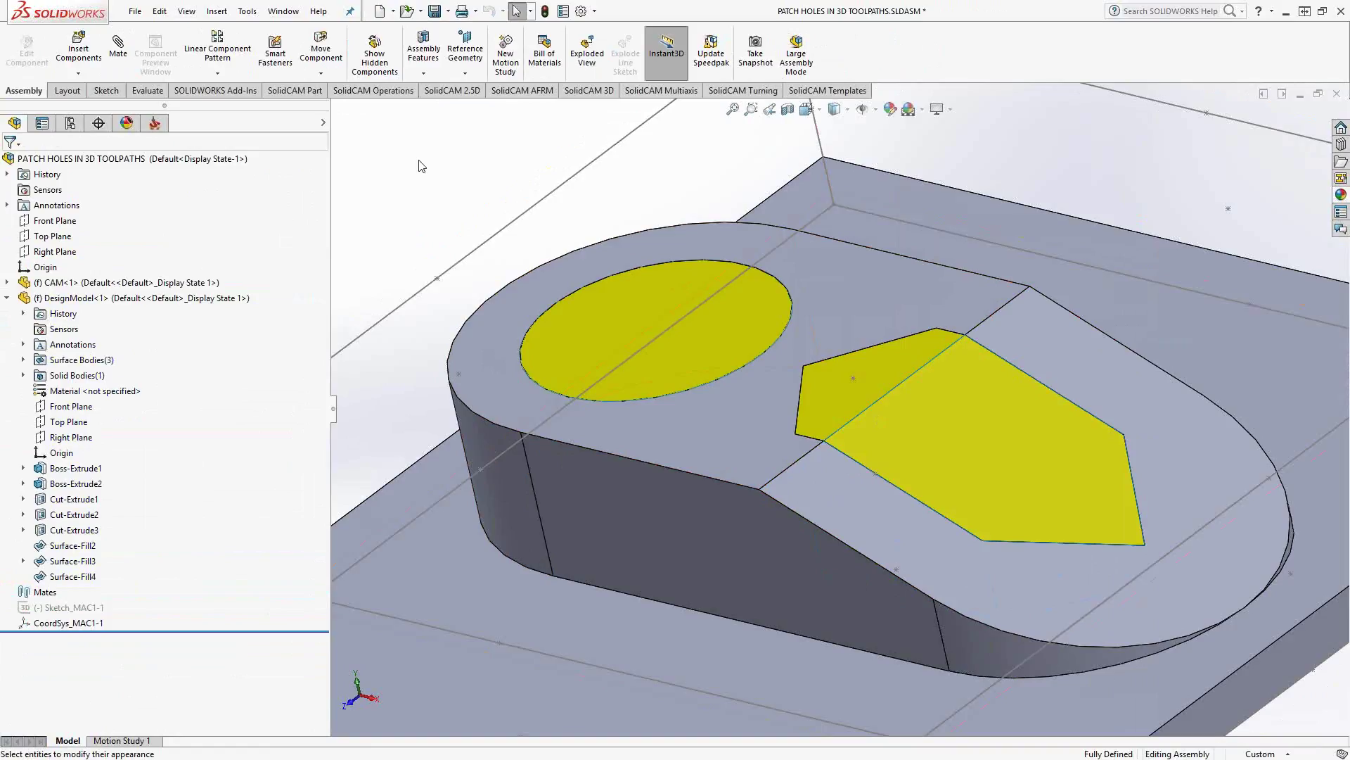
{"action": "left_click", "coordinate": [154, 123]}
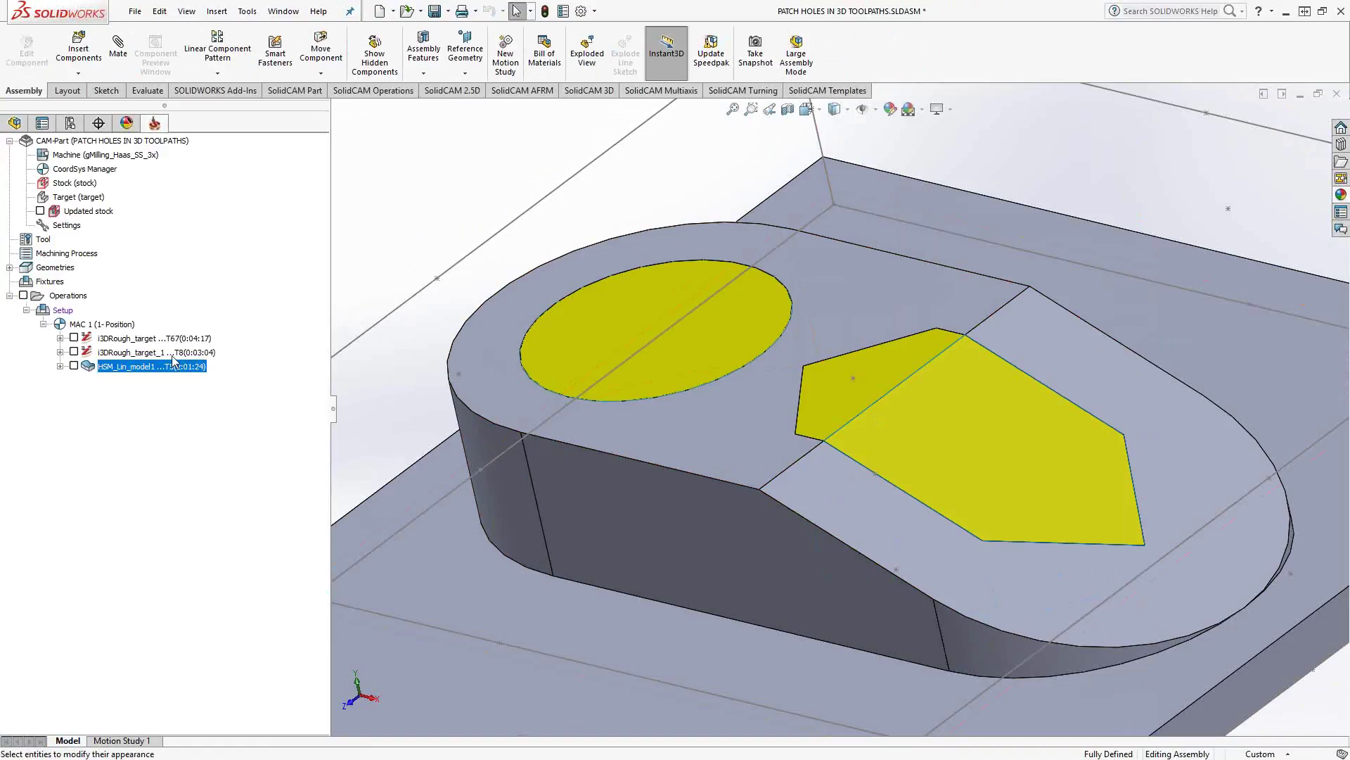
{"action": "double_click", "coordinate": [137, 367]}
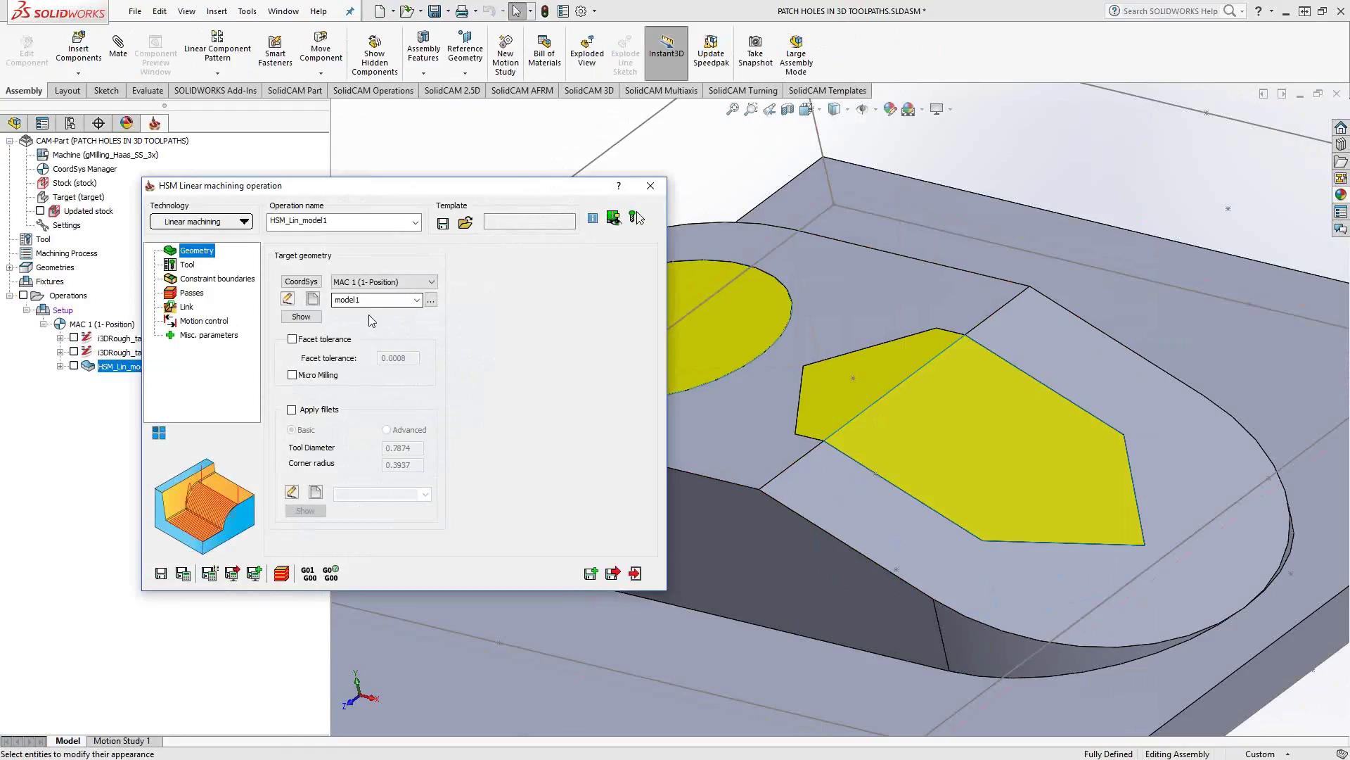
{"action": "left_click", "coordinate": [288, 298]}
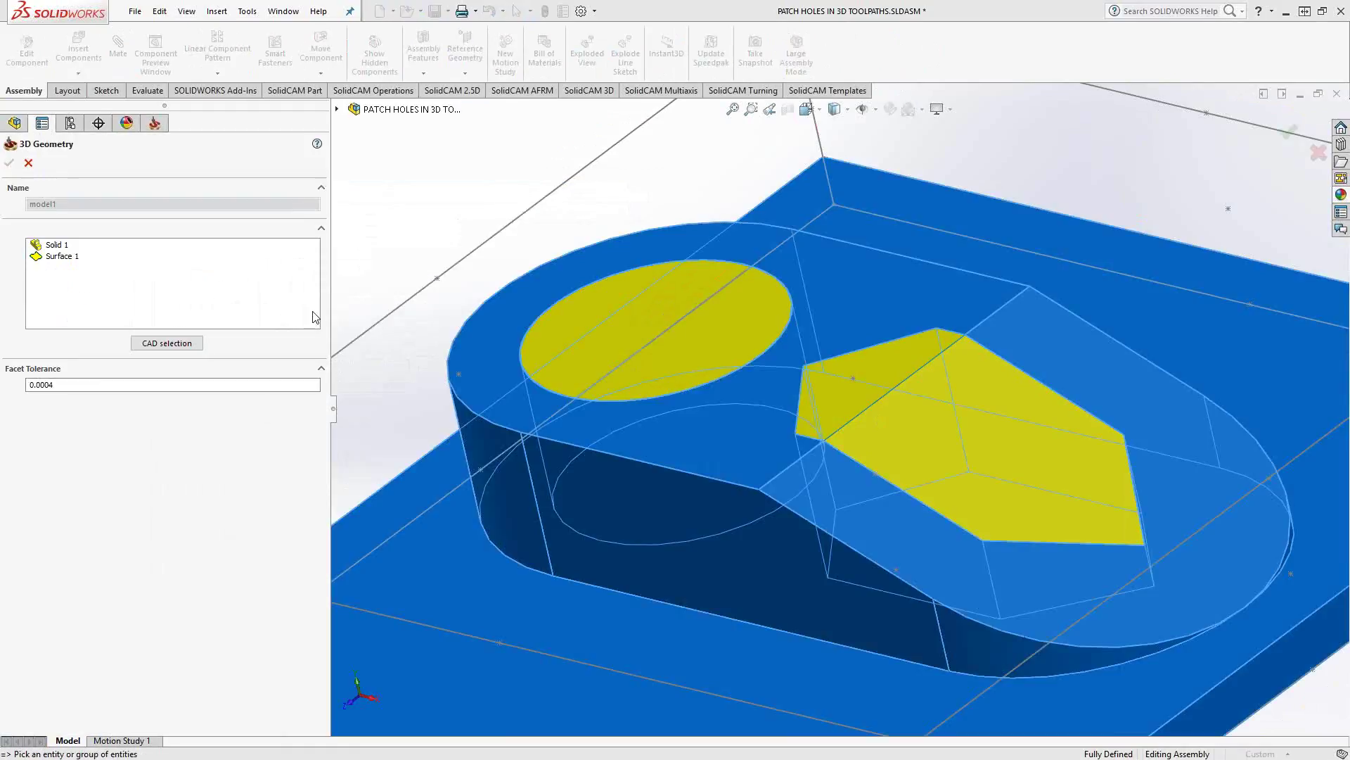
{"action": "left_click", "coordinate": [831, 399]}
{"action": "left_click", "coordinate": [912, 442]}
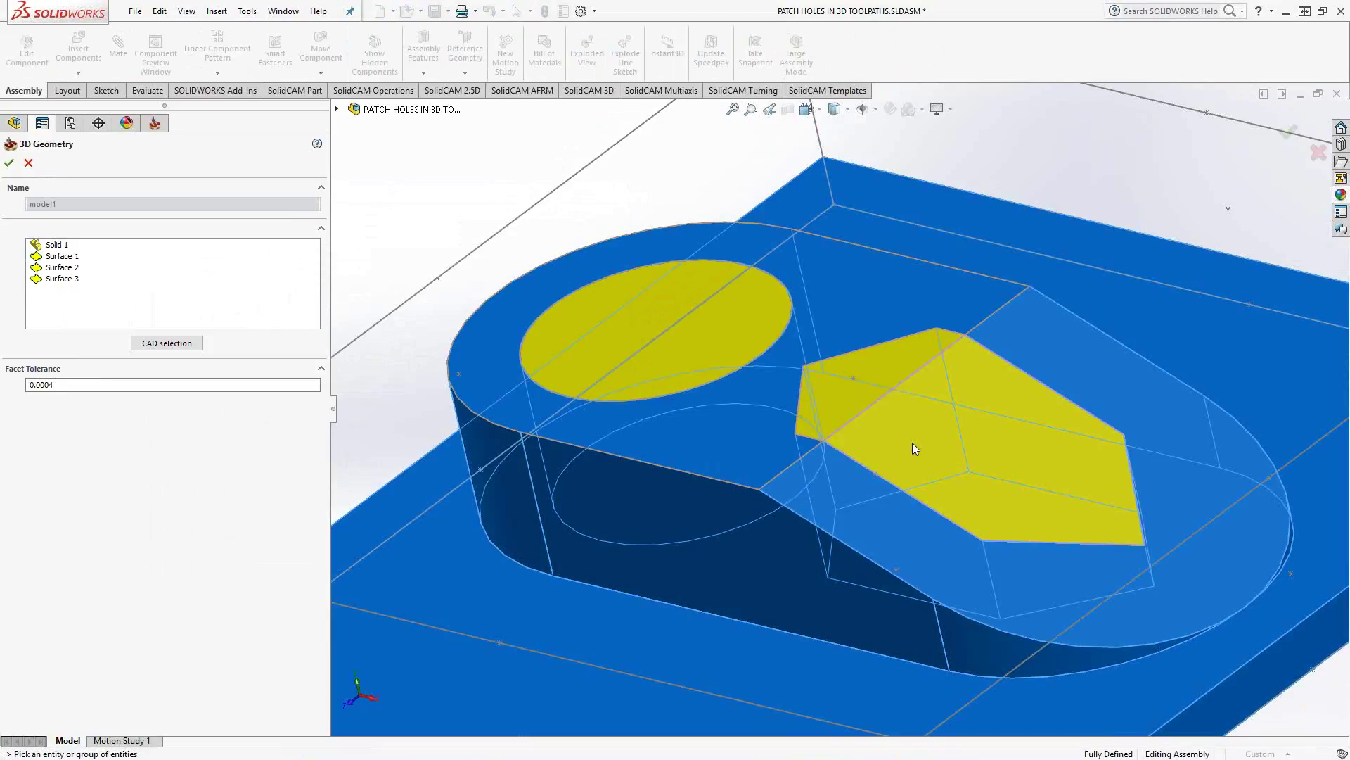
{"action": "left_click", "coordinate": [9, 163]}
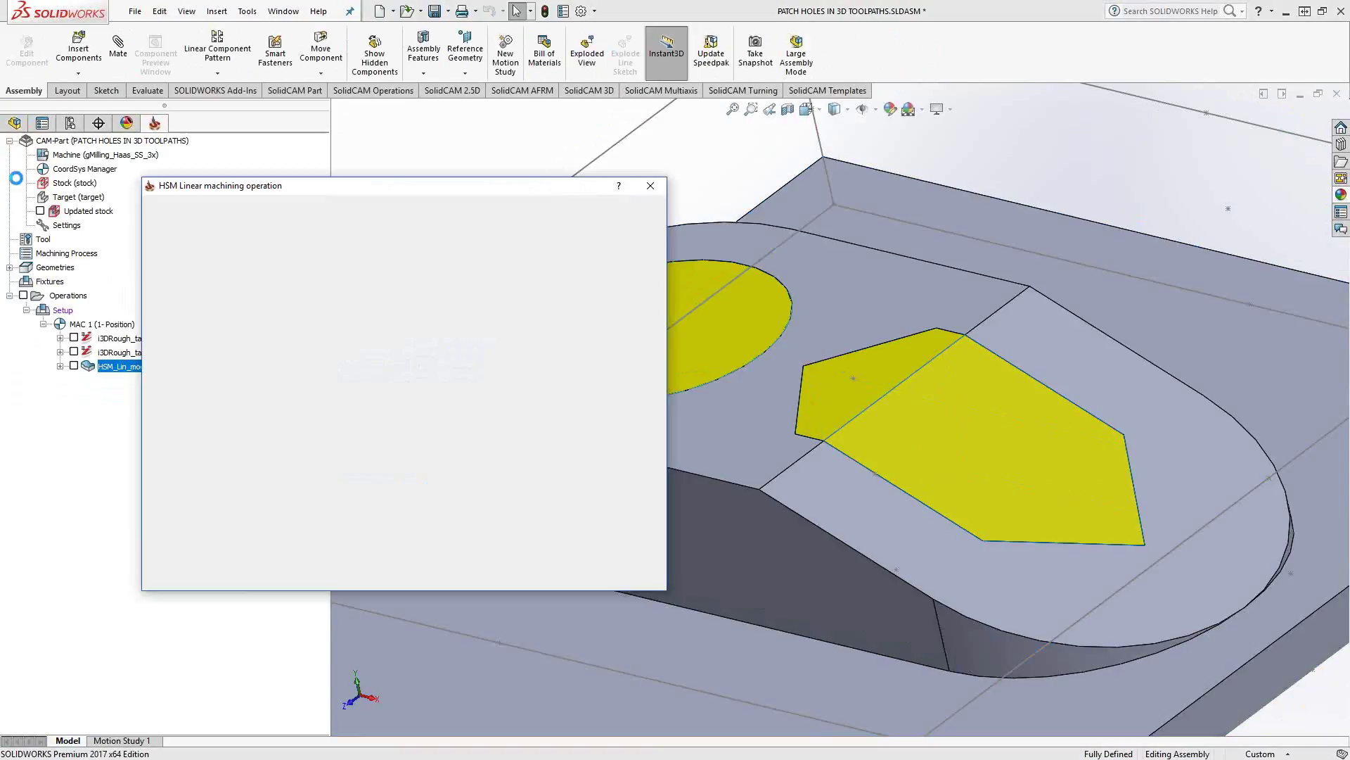
Save and calculate the HSM linear operation, exit it, and turn off its toolpath display.
{"action": "left_click", "coordinate": [182, 573]}
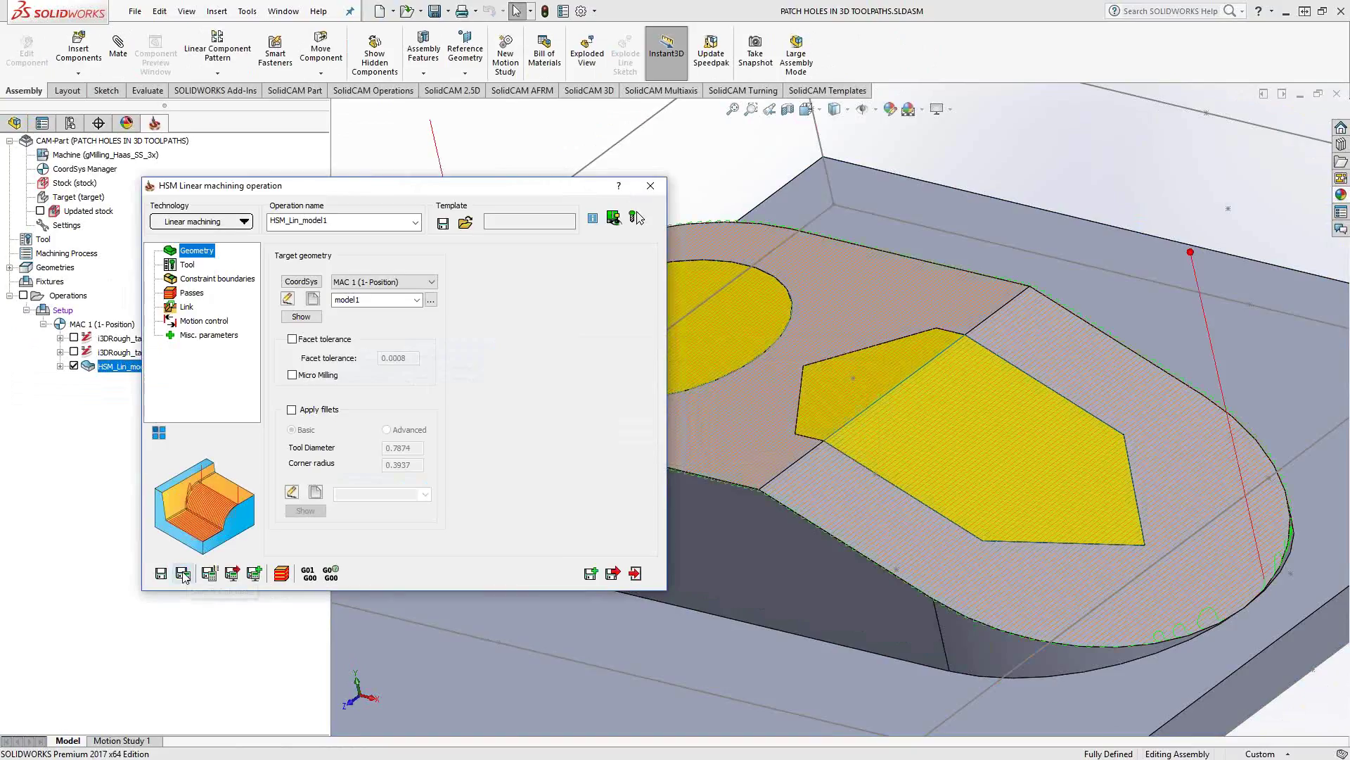
{"action": "left_click", "coordinate": [636, 574]}
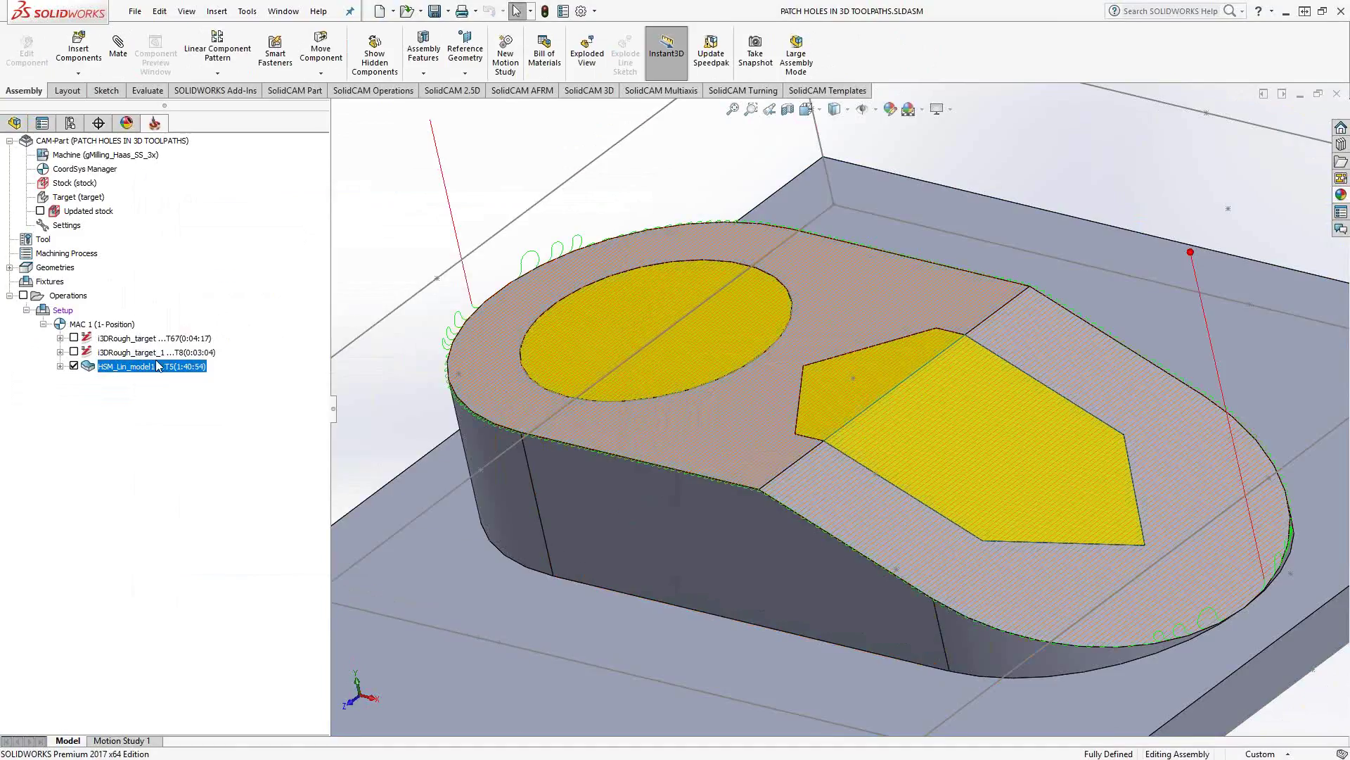
{"action": "left_click", "coordinate": [74, 365]}
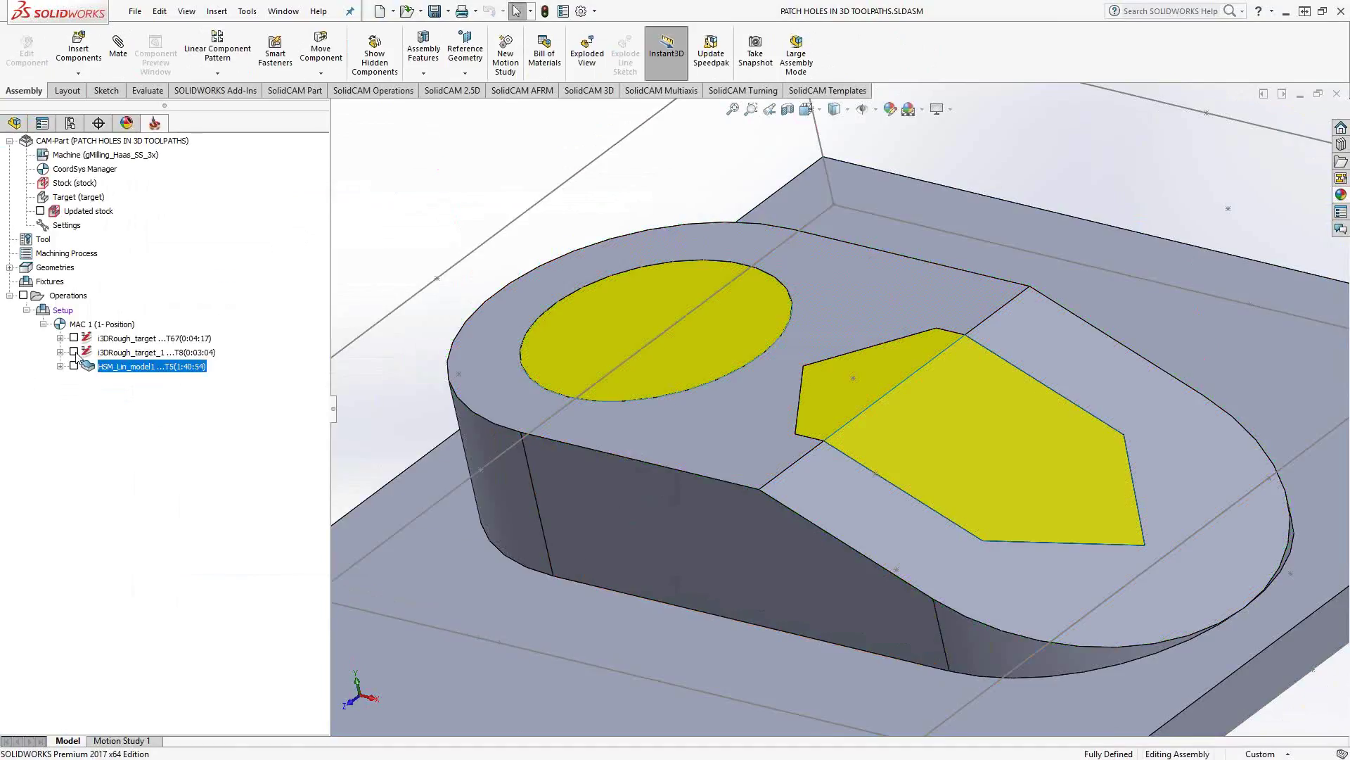
{"action": "left_click", "coordinate": [81, 352]}
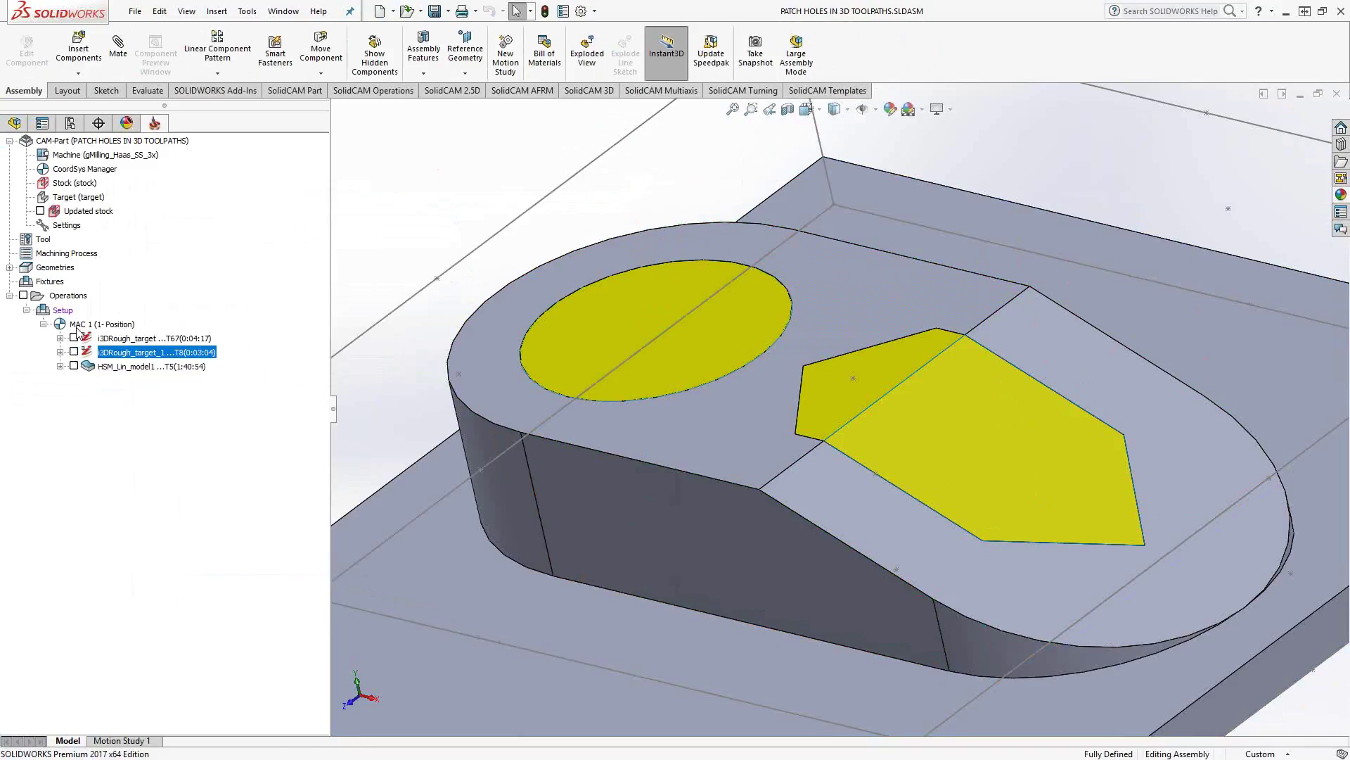
Open the DesignModel part for editing within the assembly.
{"action": "left_click", "coordinate": [14, 123]}
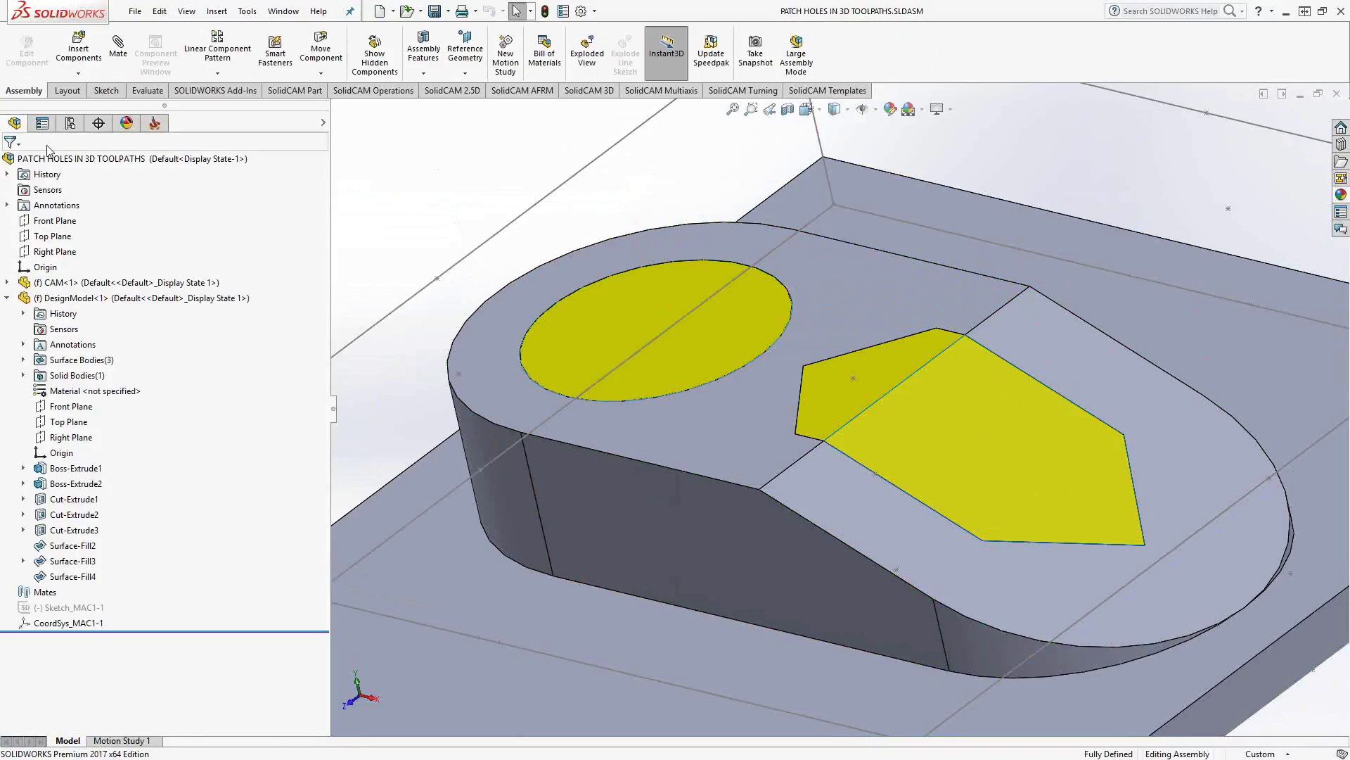
{"action": "left_click", "coordinate": [93, 300]}
{"action": "right_click", "coordinate": [94, 300]}
{"action": "left_click", "coordinate": [101, 257]}
{"action": "left_click", "coordinate": [79, 551]}
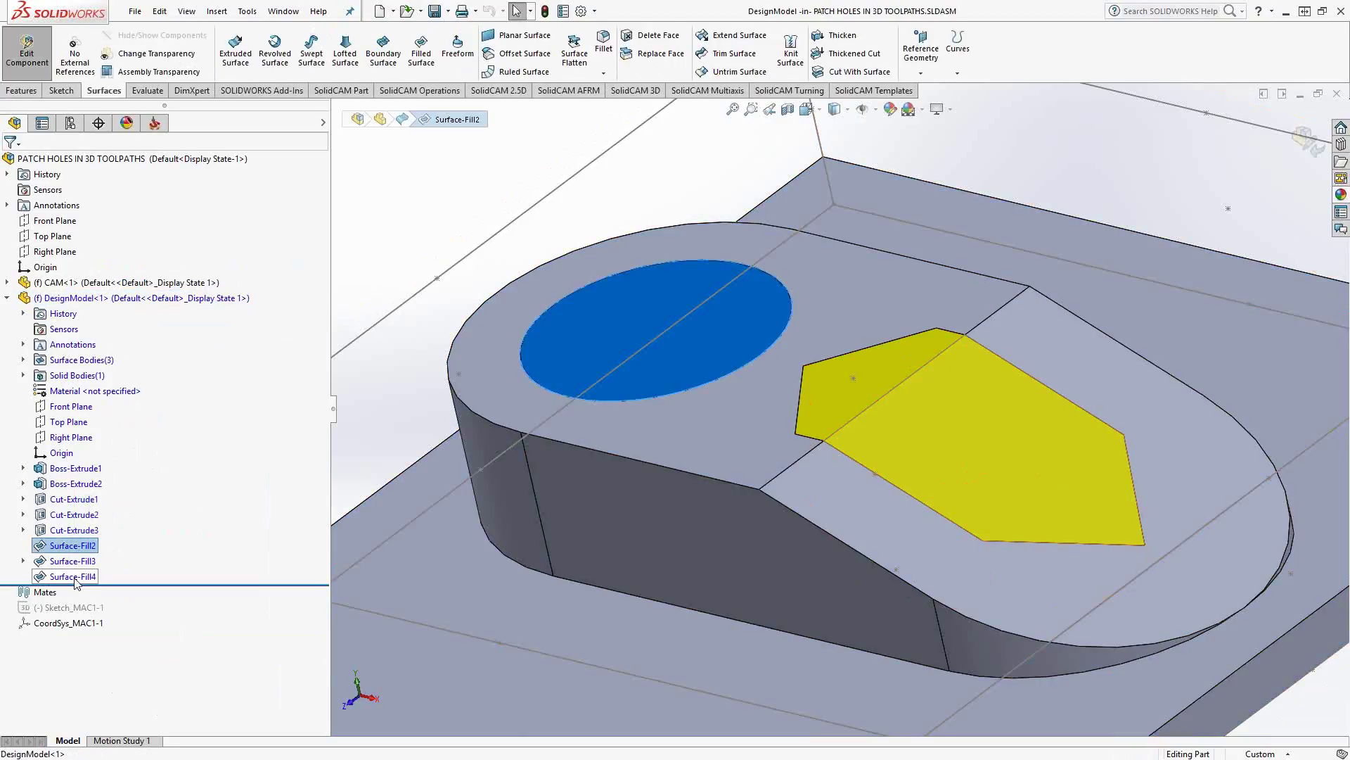
{"action": "left_click", "coordinate": [79, 577], "text": "shift"}
{"action": "right_click", "coordinate": [79, 576]}
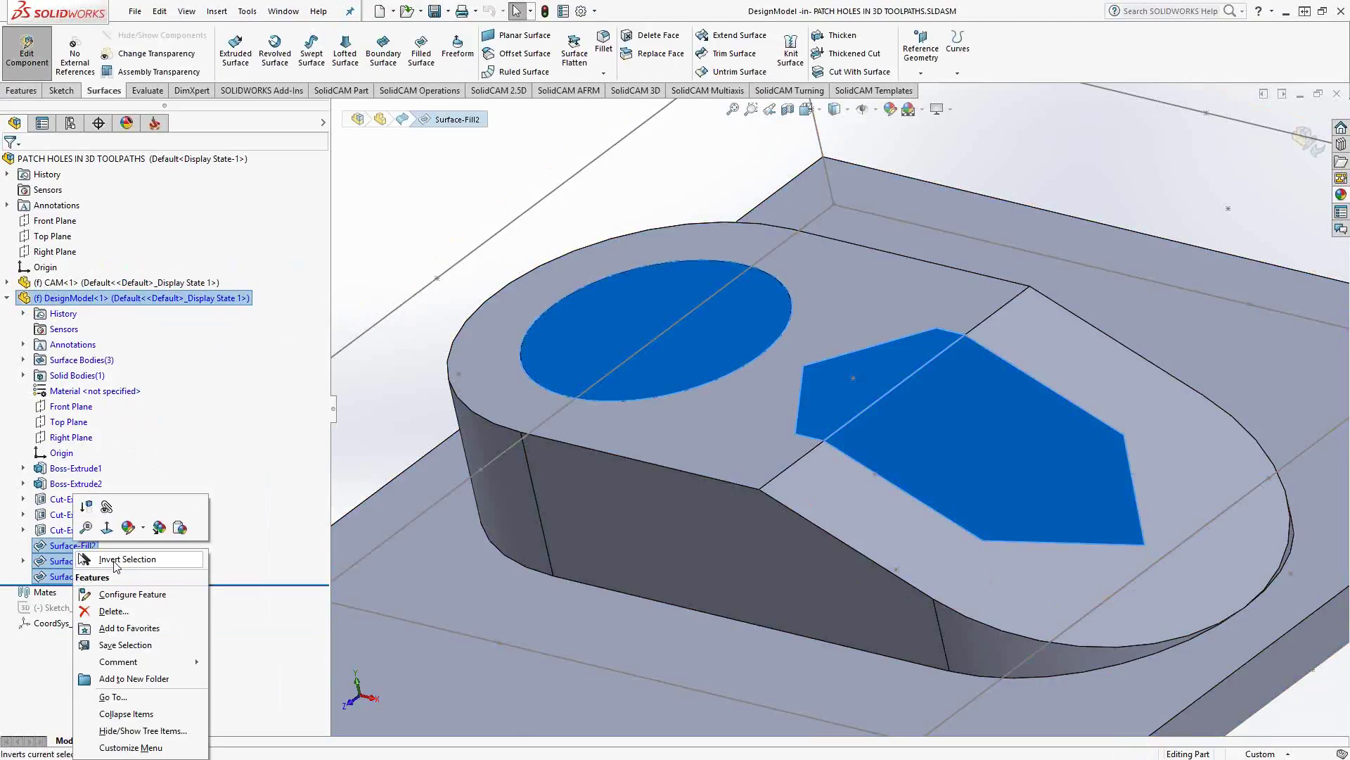
{"action": "left_click", "coordinate": [202, 446]}
{"action": "left_click", "coordinate": [473, 180]}
{"action": "left_click", "coordinate": [594, 309]}
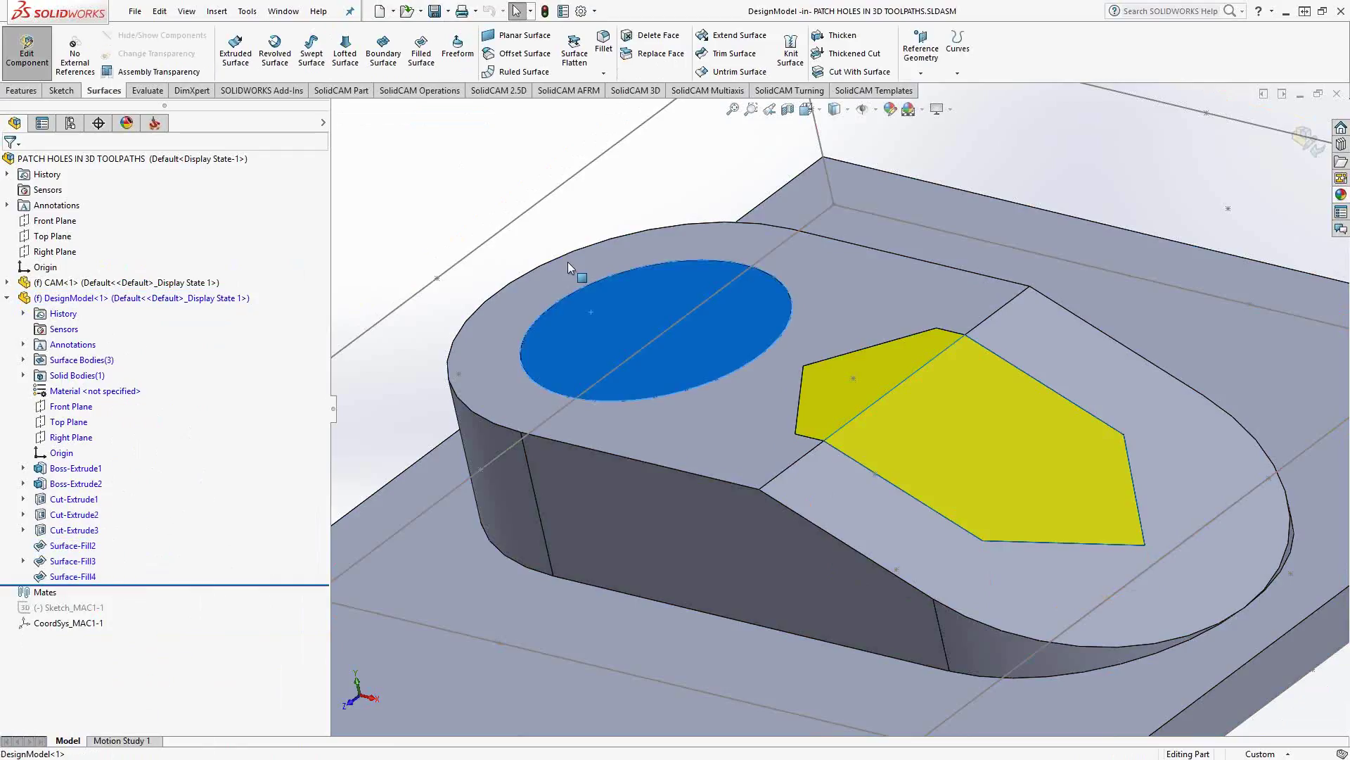
{"action": "right_click", "coordinate": [595, 309]}
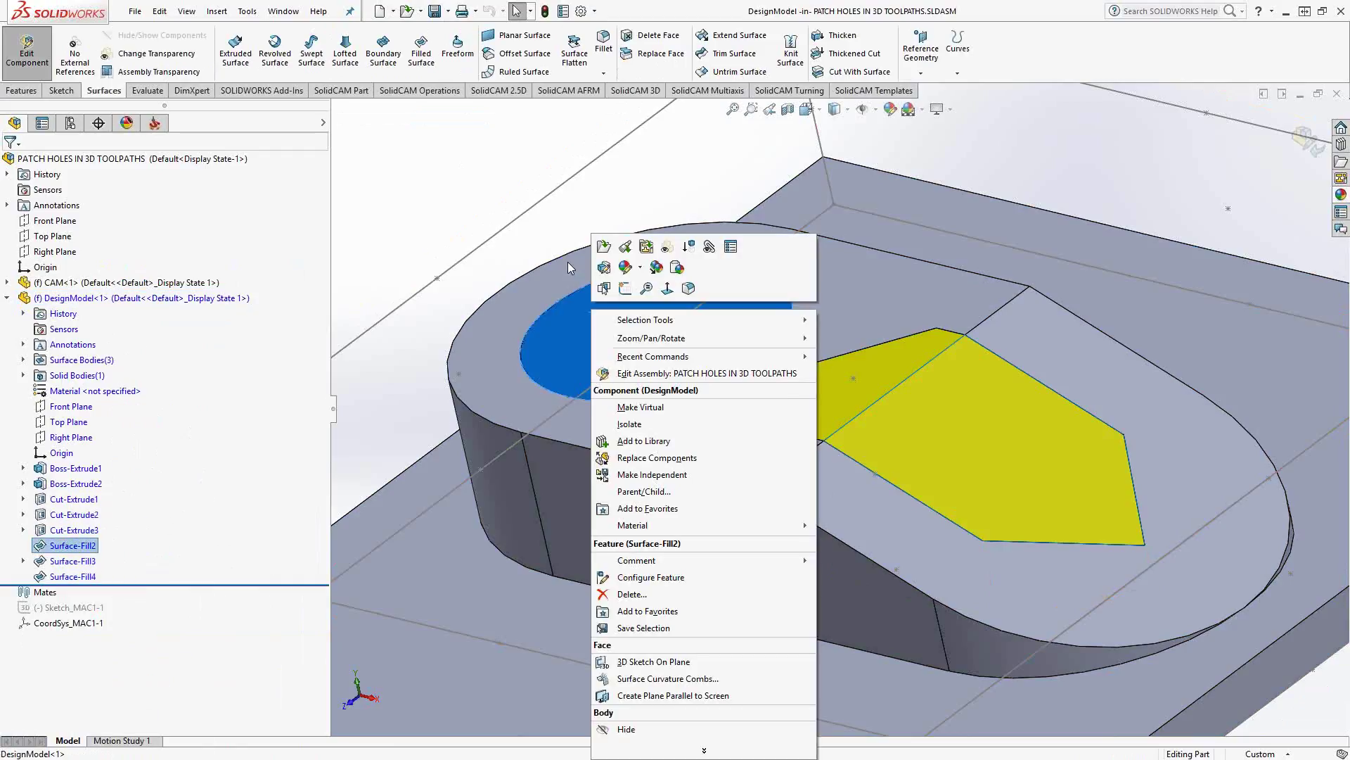
{"action": "left_click", "coordinate": [667, 248]}
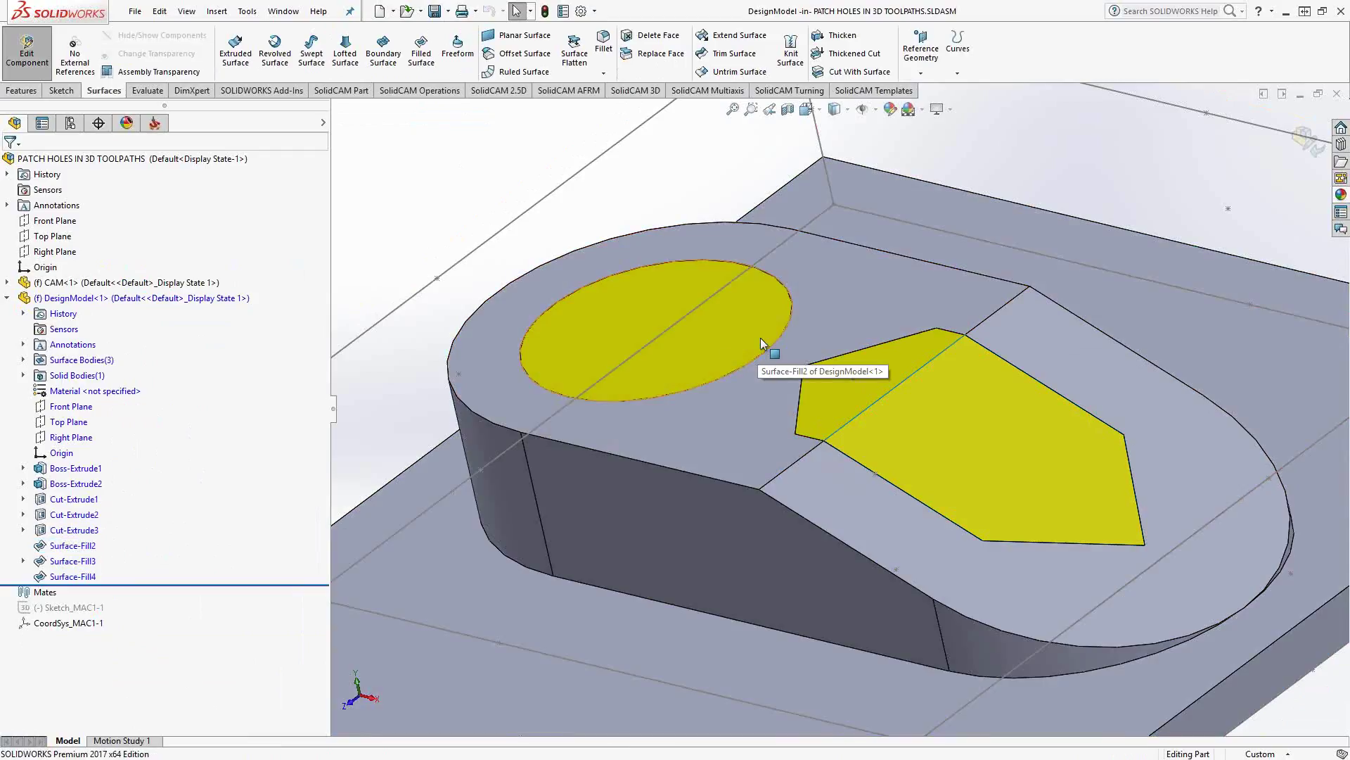
{"action": "right_click", "coordinate": [102, 301]}
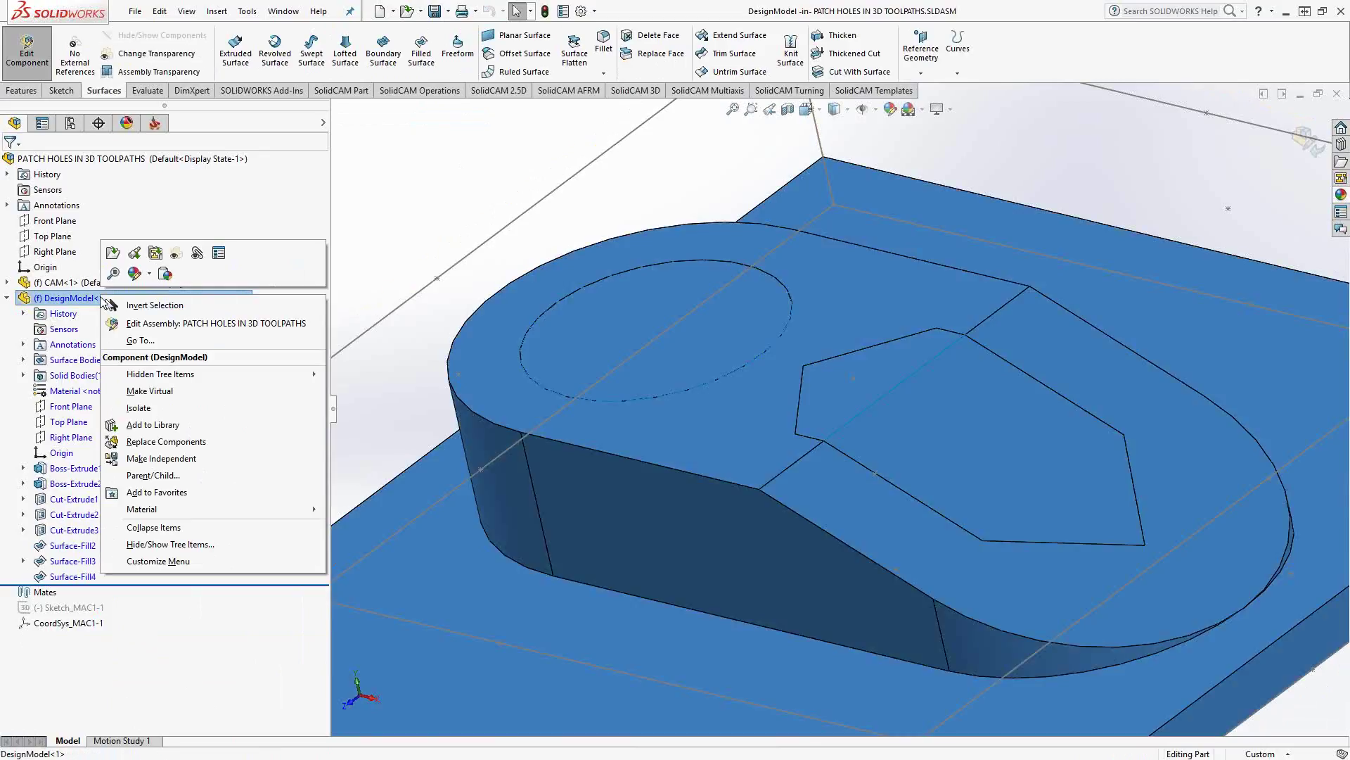
{"action": "left_click", "coordinate": [404, 192]}
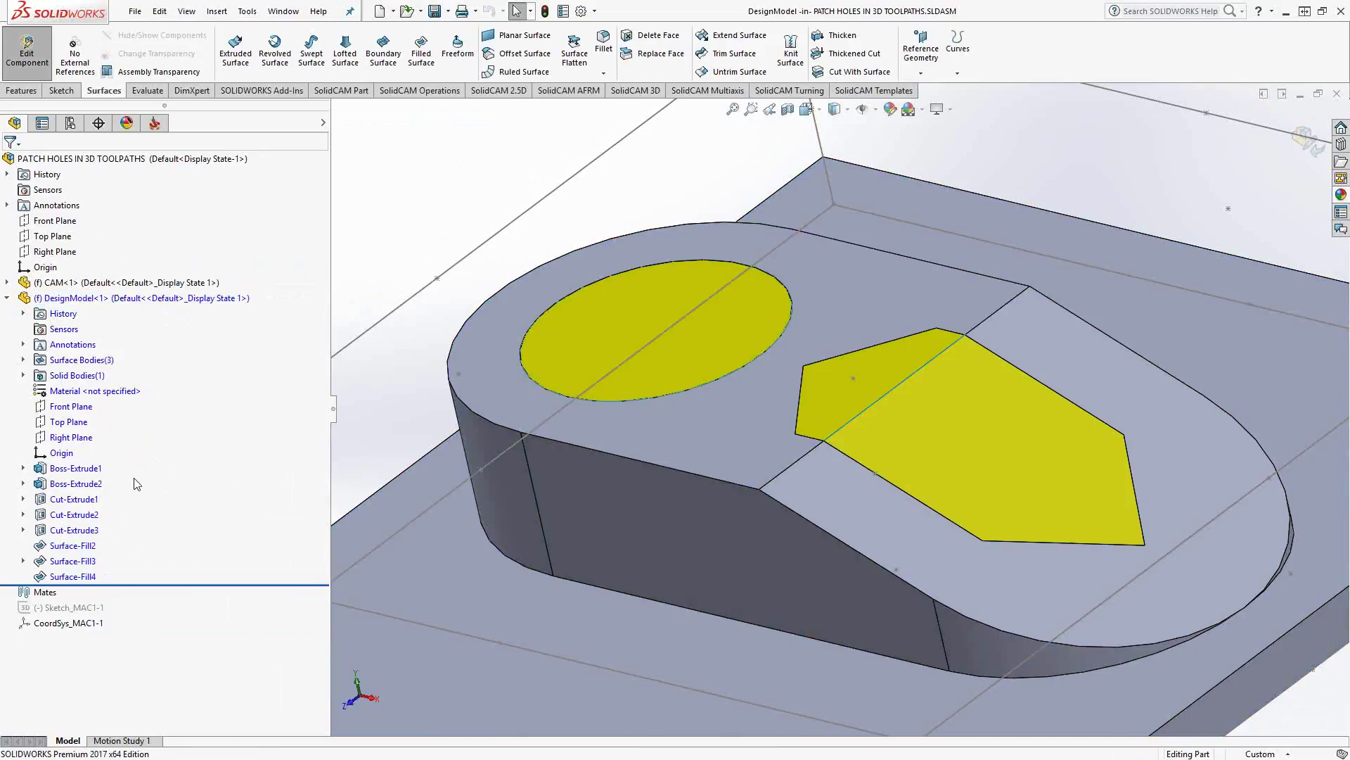
Hide the Surface-Fill2, Surface-Fill3 and Surface-Fill4 patches and return from part editing to the assembly.
{"action": "left_click", "coordinate": [72, 546]}
{"action": "right_click", "coordinate": [73, 548]}
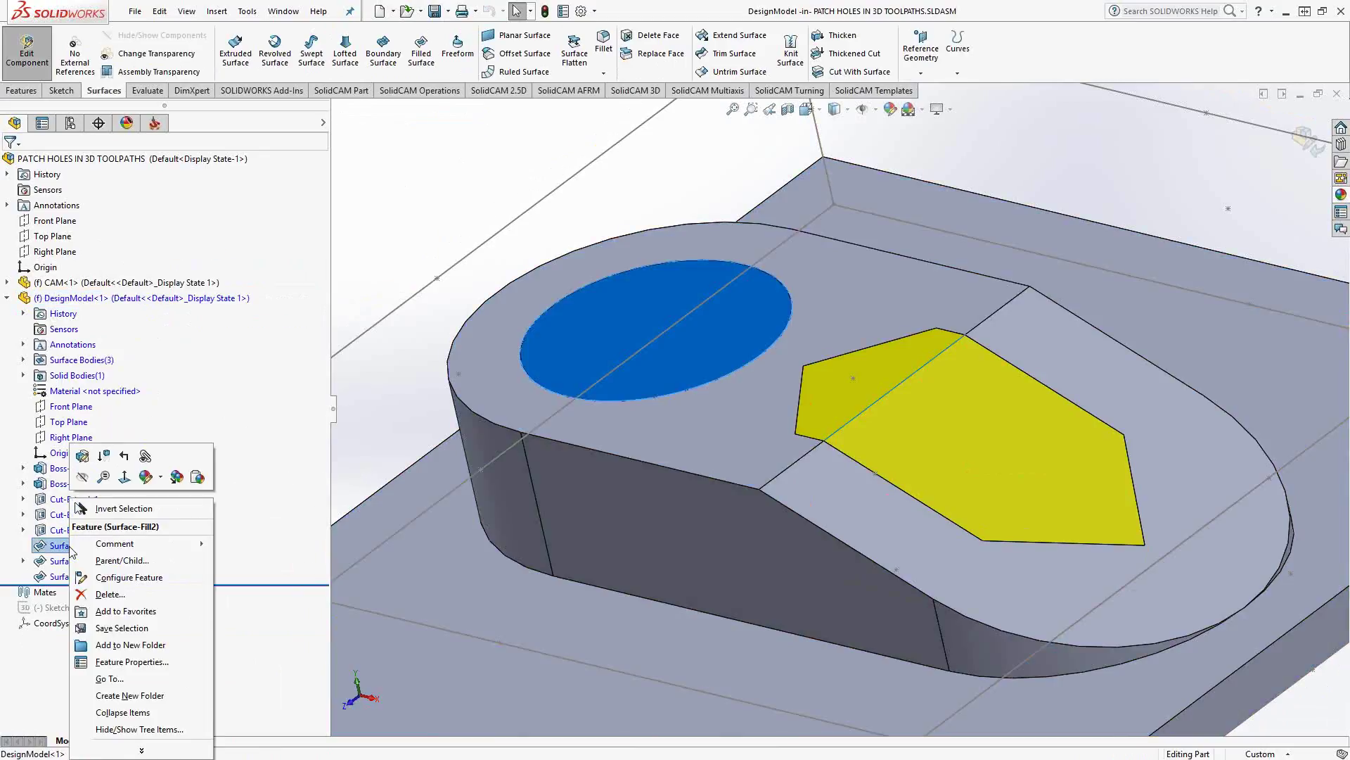
{"action": "left_click", "coordinate": [82, 477]}
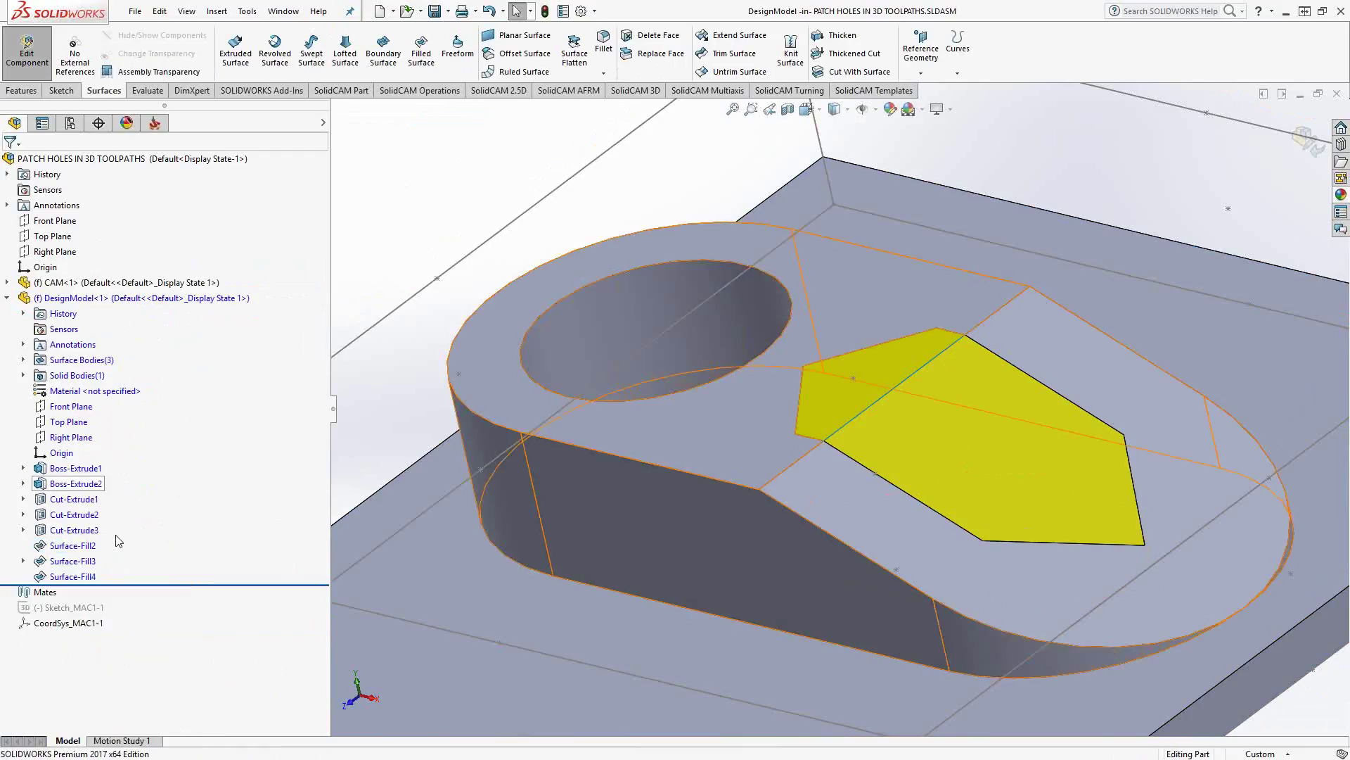
{"action": "right_click", "coordinate": [65, 566]}
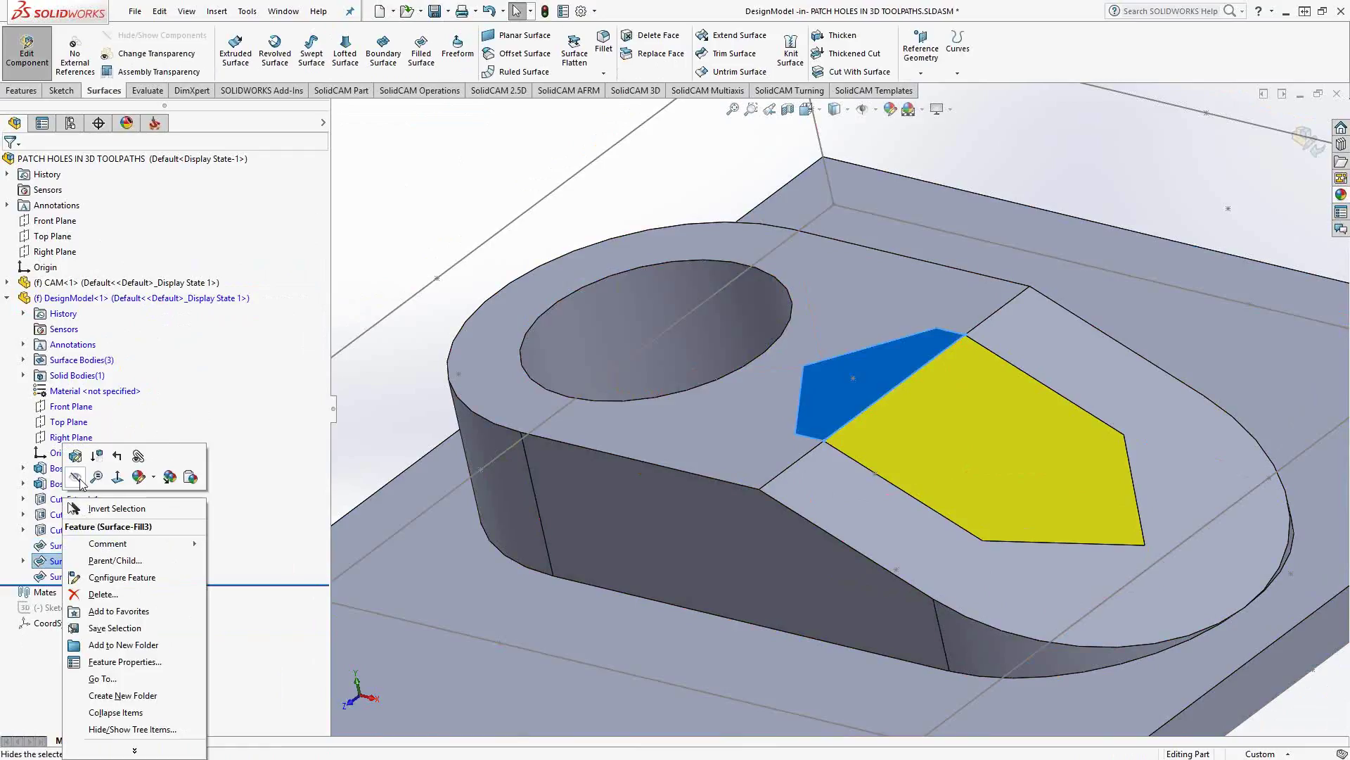
{"action": "left_click", "coordinate": [83, 479]}
{"action": "right_click", "coordinate": [71, 576]}
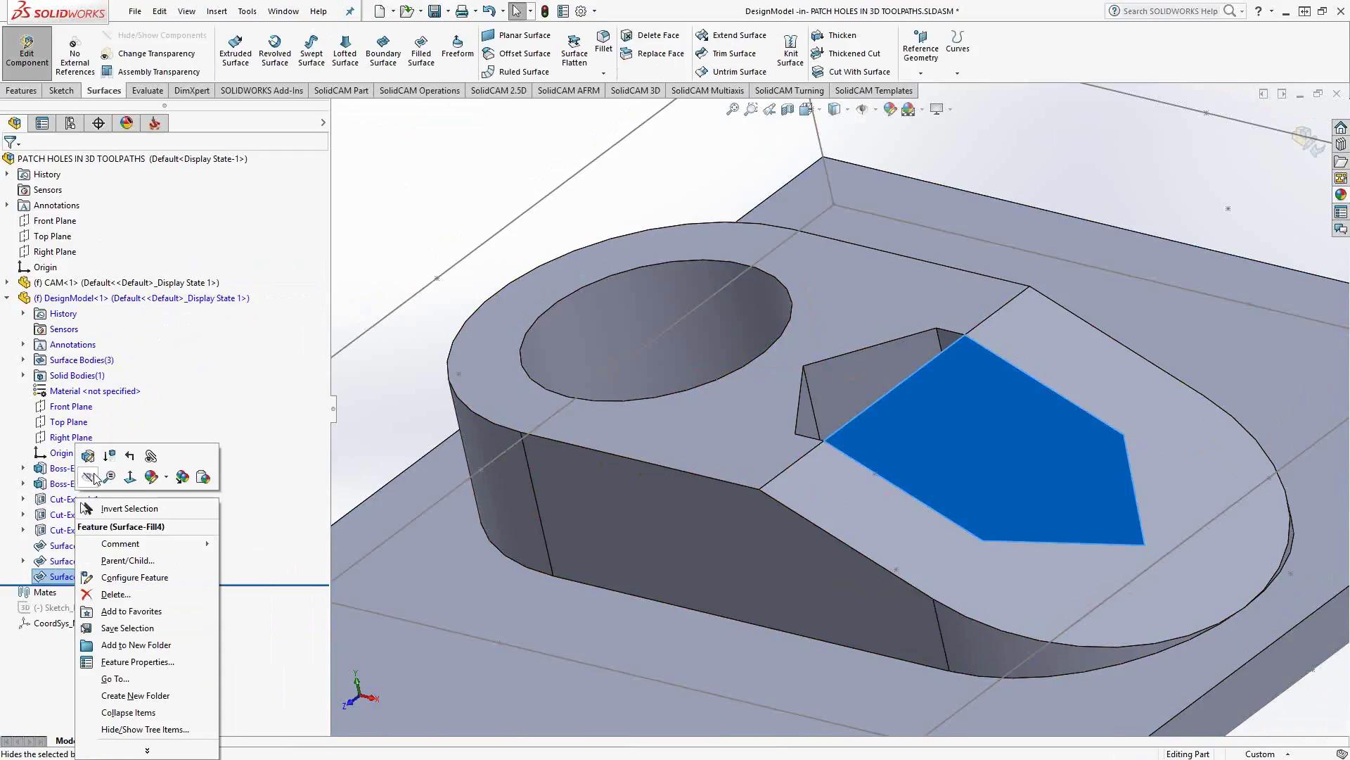
{"action": "left_click", "coordinate": [116, 476]}
{"action": "left_click", "coordinate": [27, 49]}
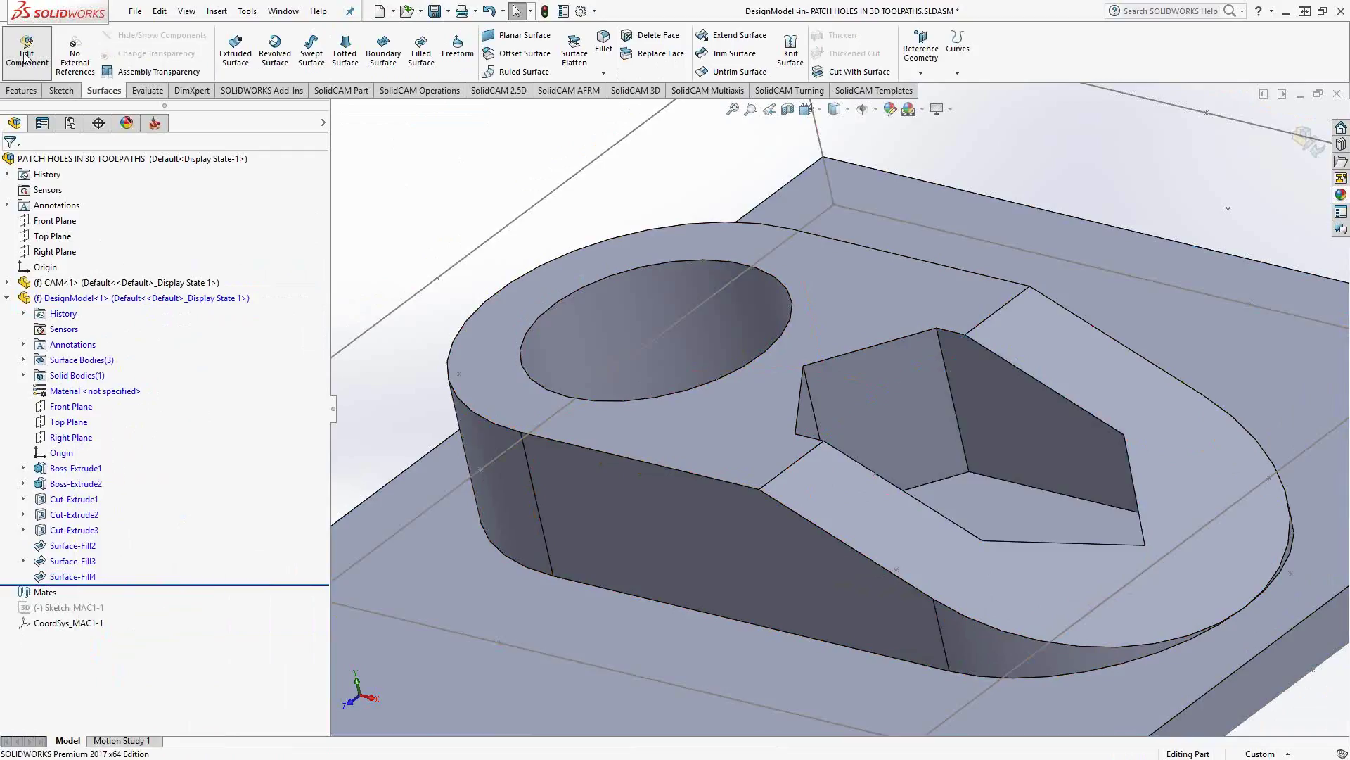
Display the toolpath of the i3DRough_target_1 operation, examine it in the hole and pocket, and turn its display off.
{"action": "left_click", "coordinate": [154, 124]}
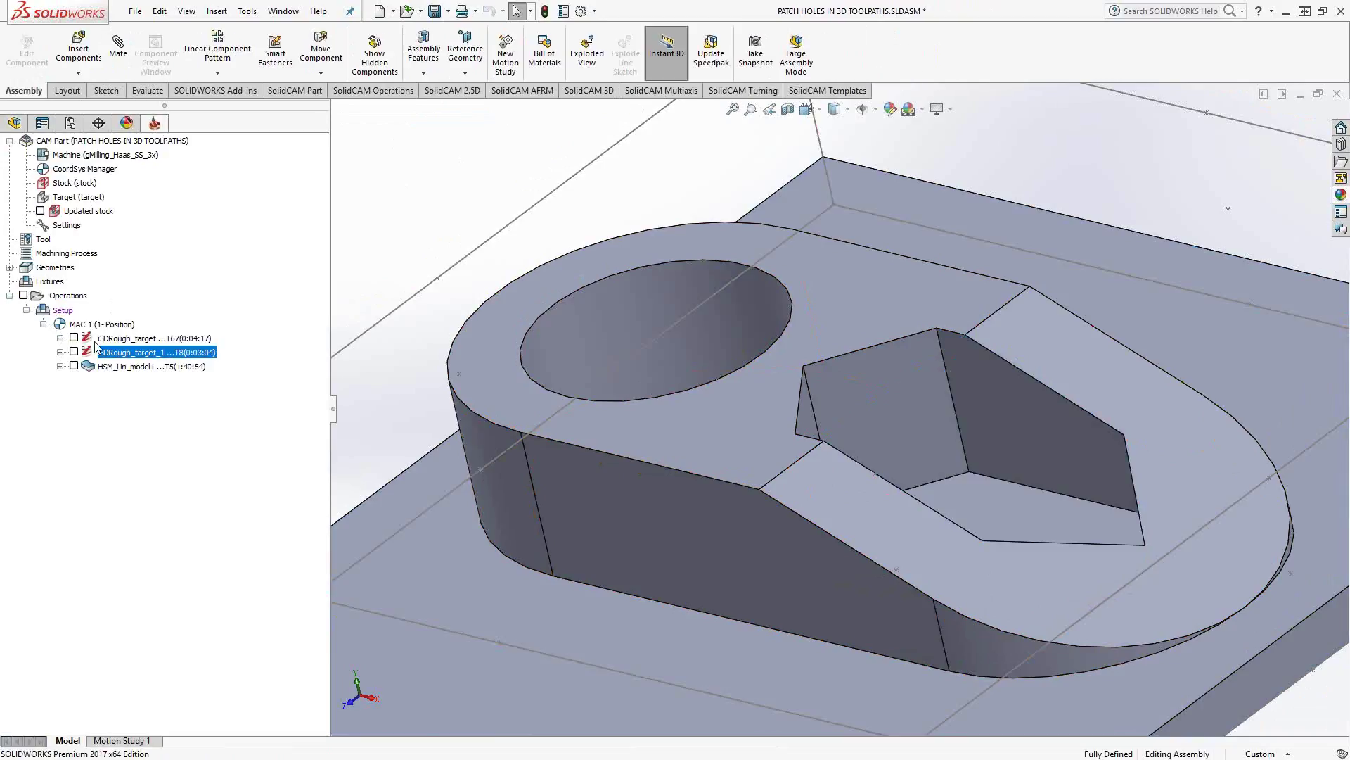
{"action": "left_click", "coordinate": [73, 352]}
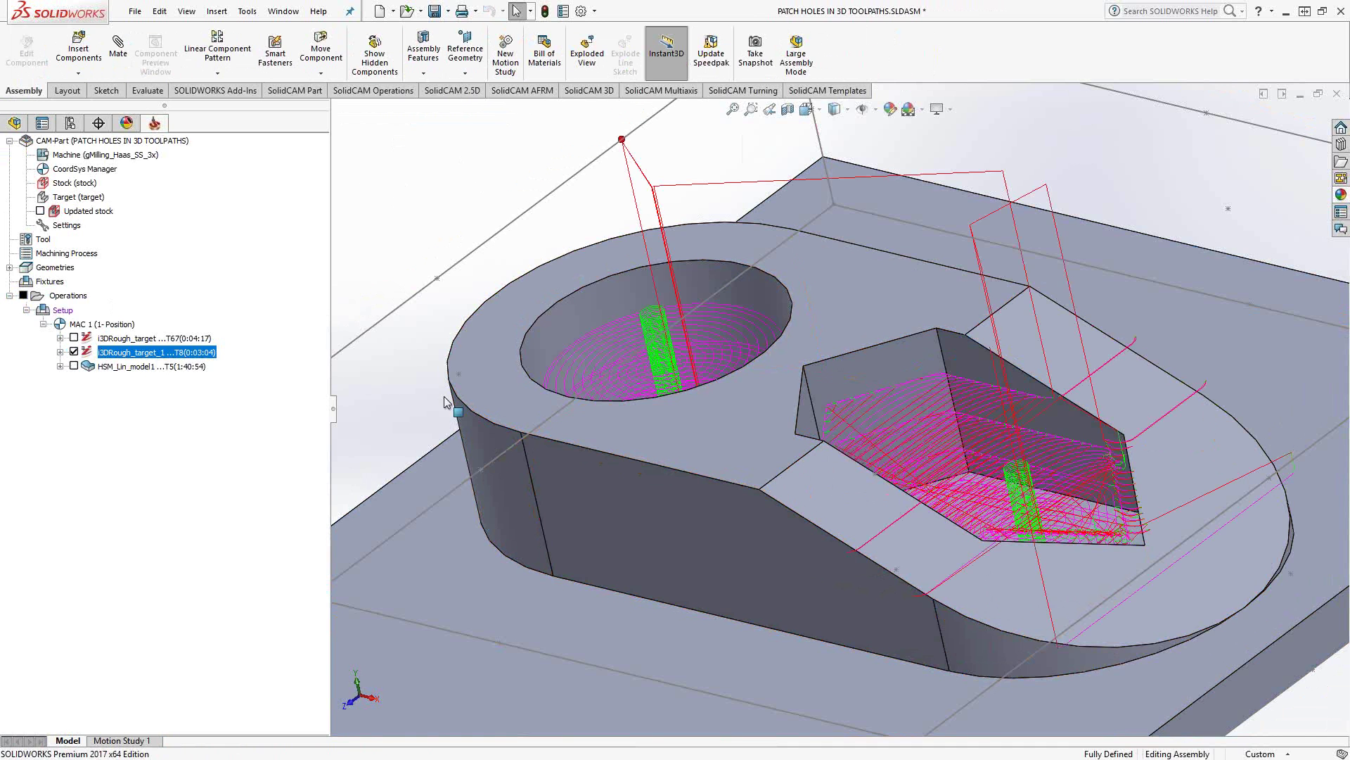
{"action": "mouse_move", "coordinate": [669, 385]}
{"action": "middle_mouse_down"}
{"action": "mouse_move", "coordinate": [674, 506]}
{"action": "mouse_move", "coordinate": [677, 408]}
{"action": "middle_mouse_up"}
{"action": "scroll", "coordinate": [677, 408], "scroll_direction": "up", "scroll_amount": 2}
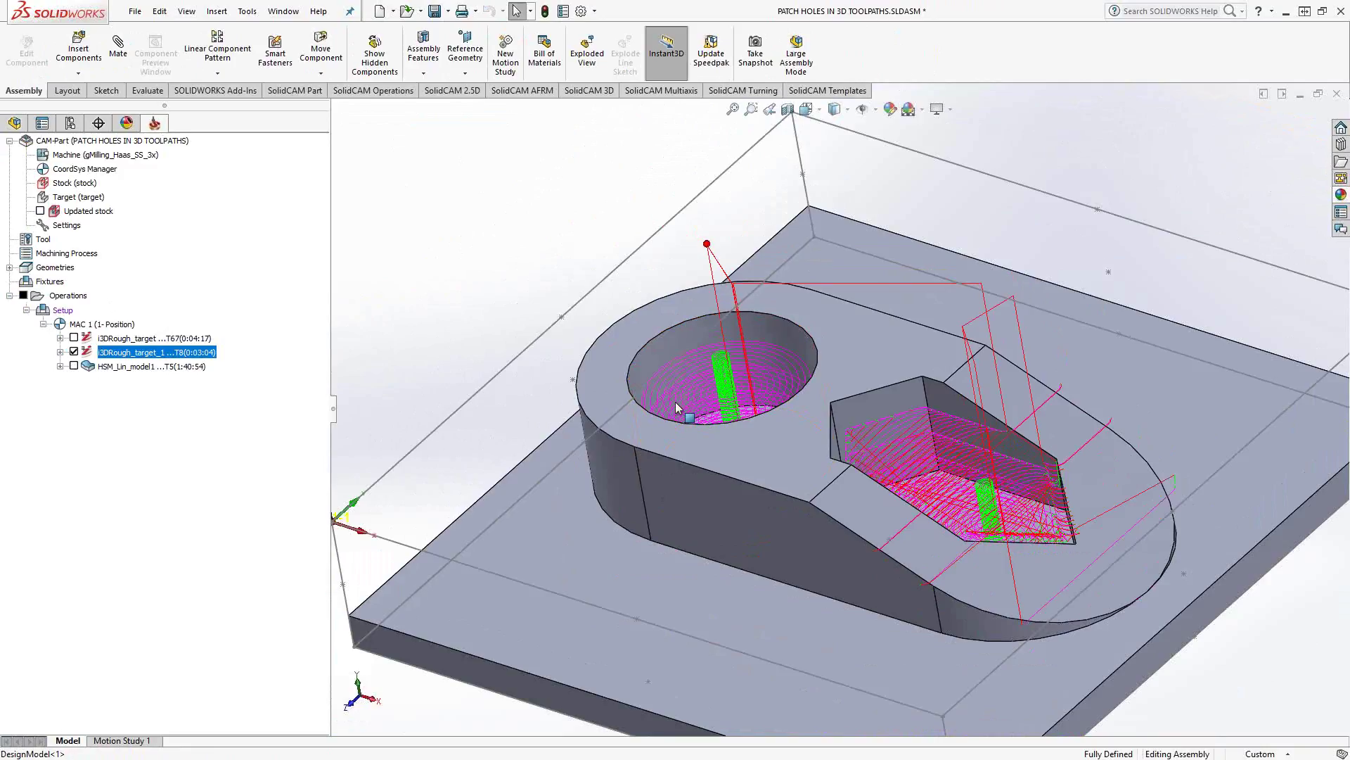
{"action": "left_click", "coordinate": [74, 351]}
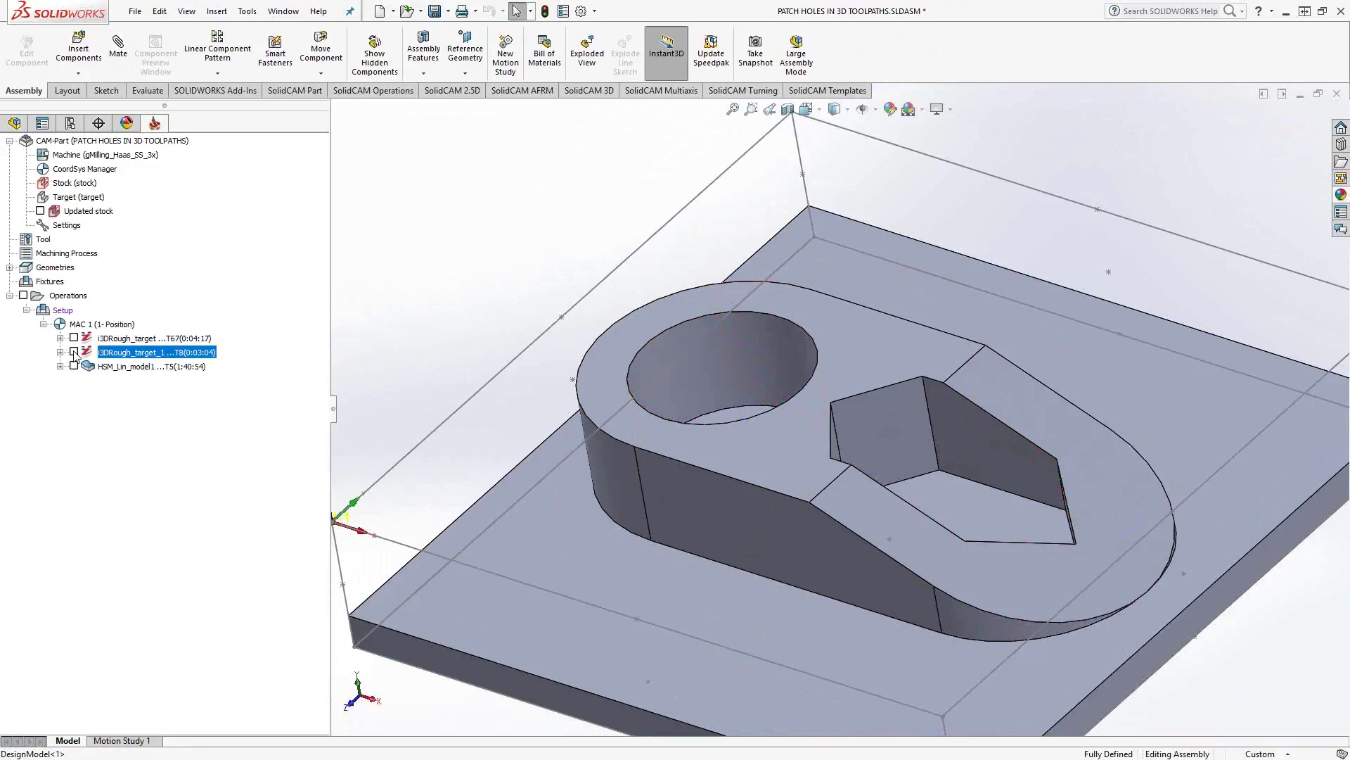
Open the i3DRough_target_1 operation and choose model1 as its target geometry.
{"action": "double_click", "coordinate": [112, 354]}
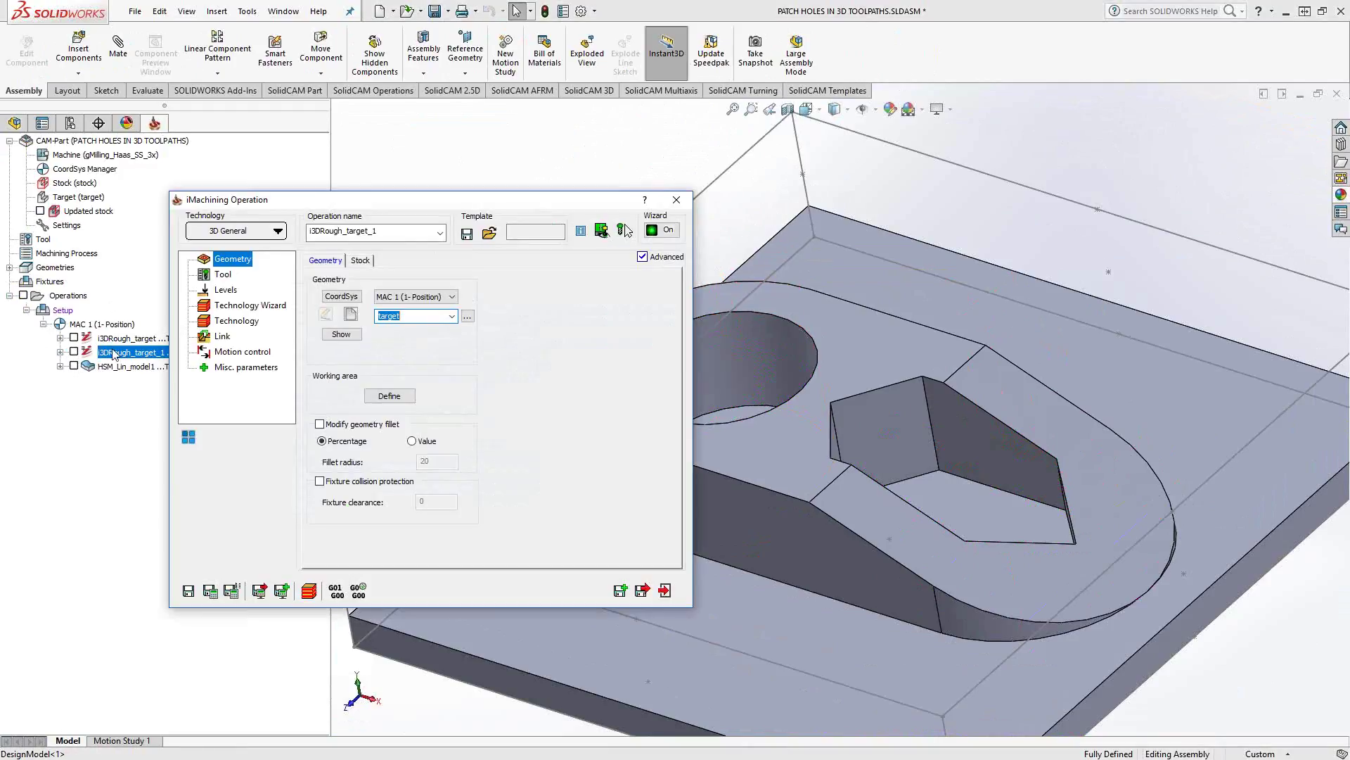
{"action": "left_click", "coordinate": [452, 318]}
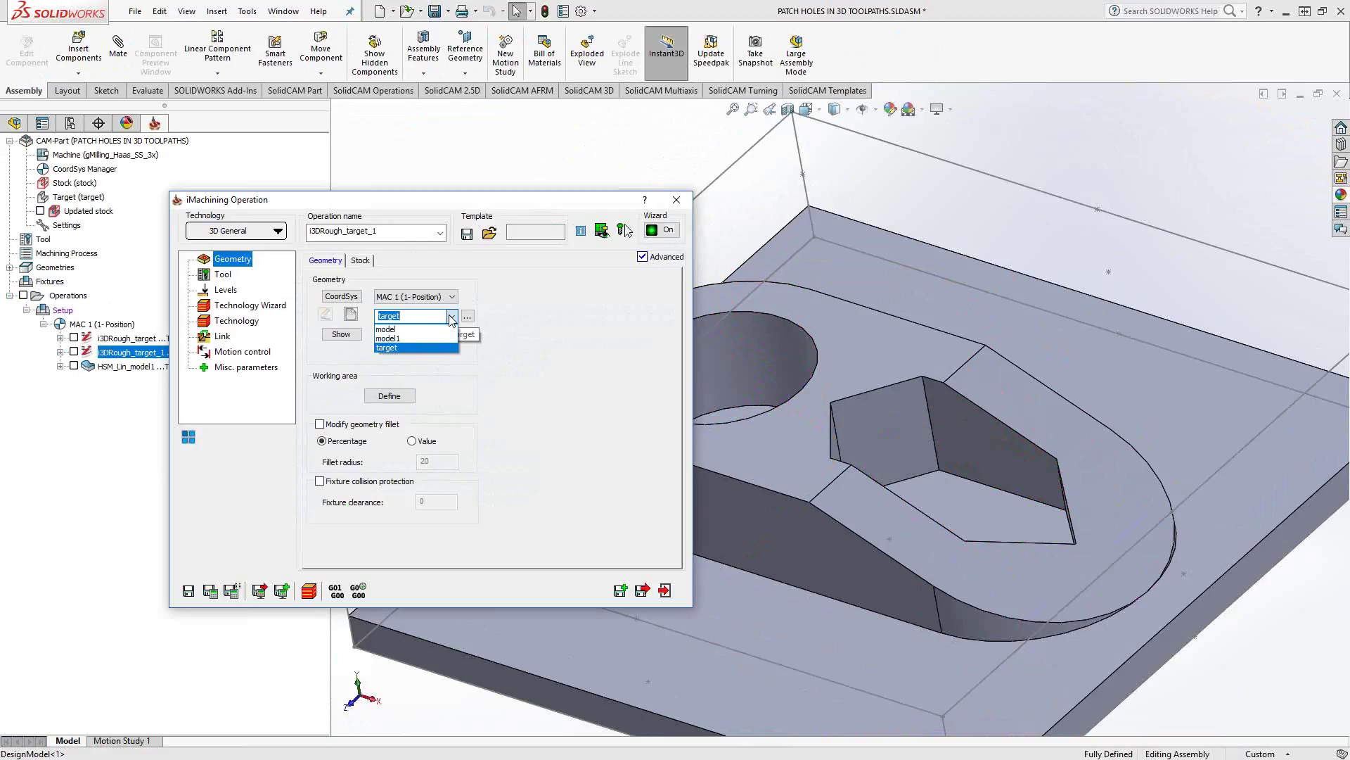
{"action": "left_click", "coordinate": [391, 341]}
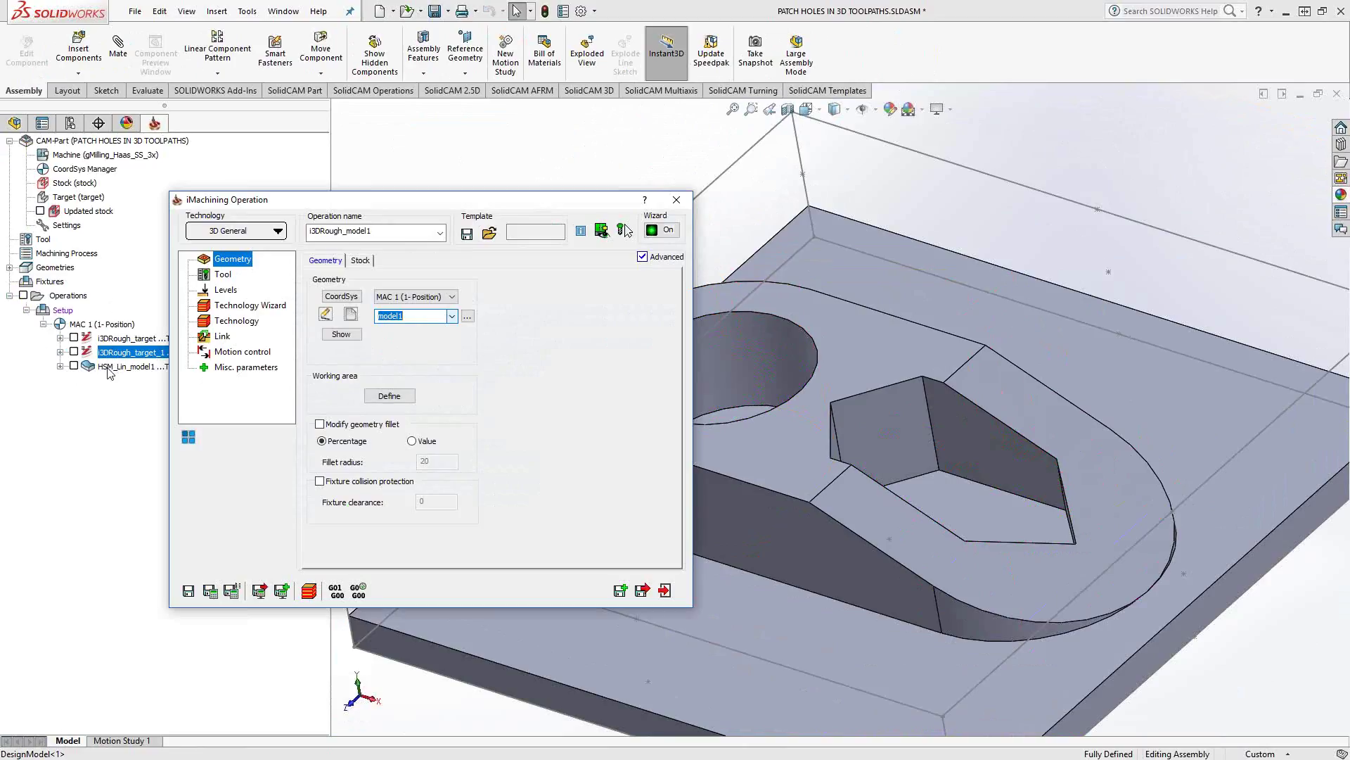
{"action": "left_click", "coordinate": [351, 315]}
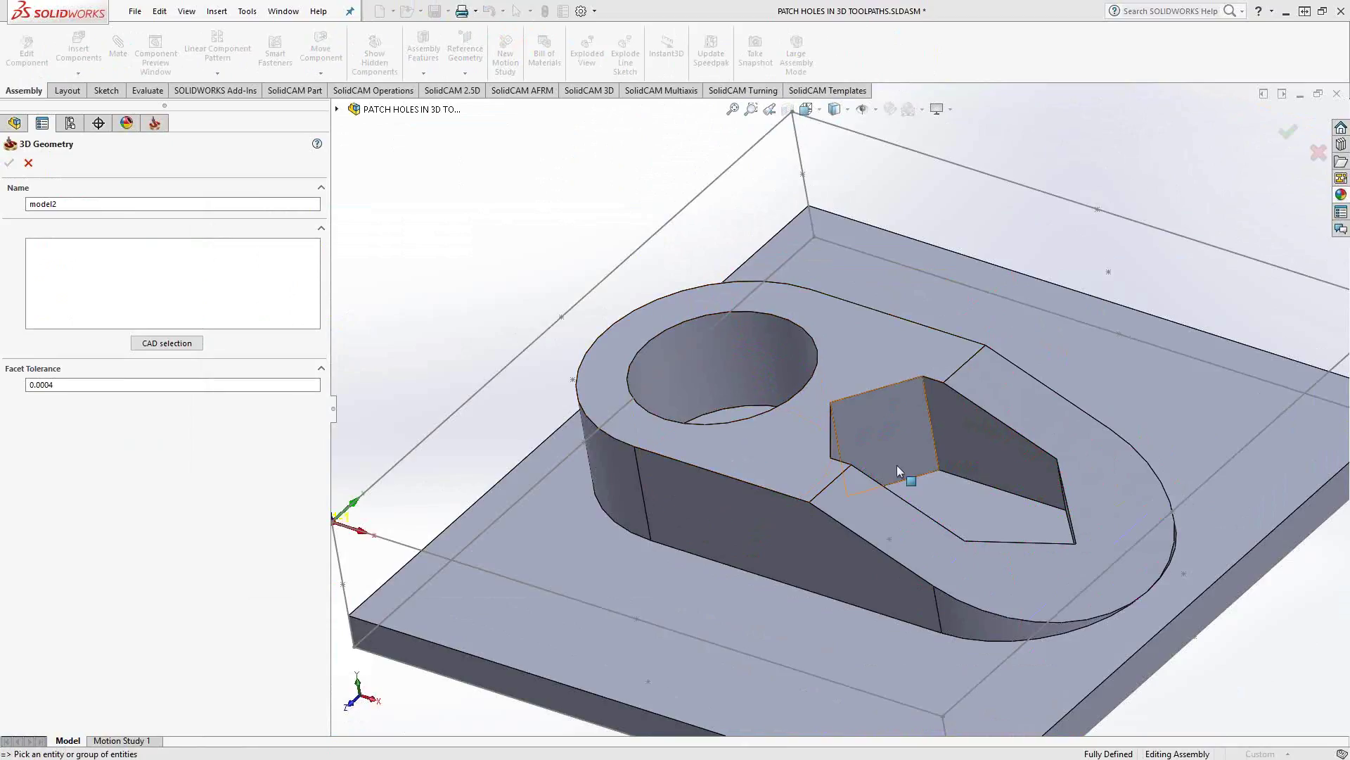
{"action": "left_click", "coordinate": [28, 162]}
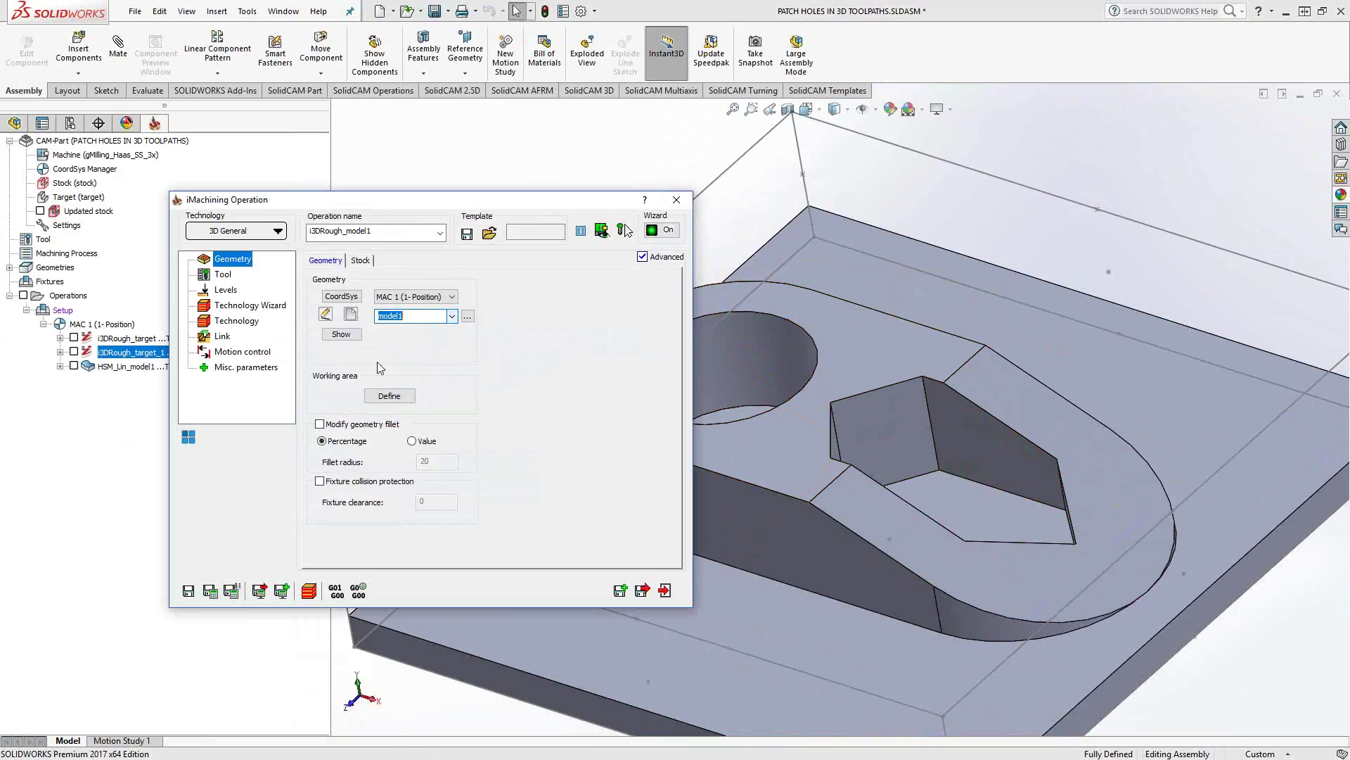
Save and calculate the iMachining rough operation, inspect its toolpath around the pocket, and exit the operation.
{"action": "left_click", "coordinate": [210, 593]}
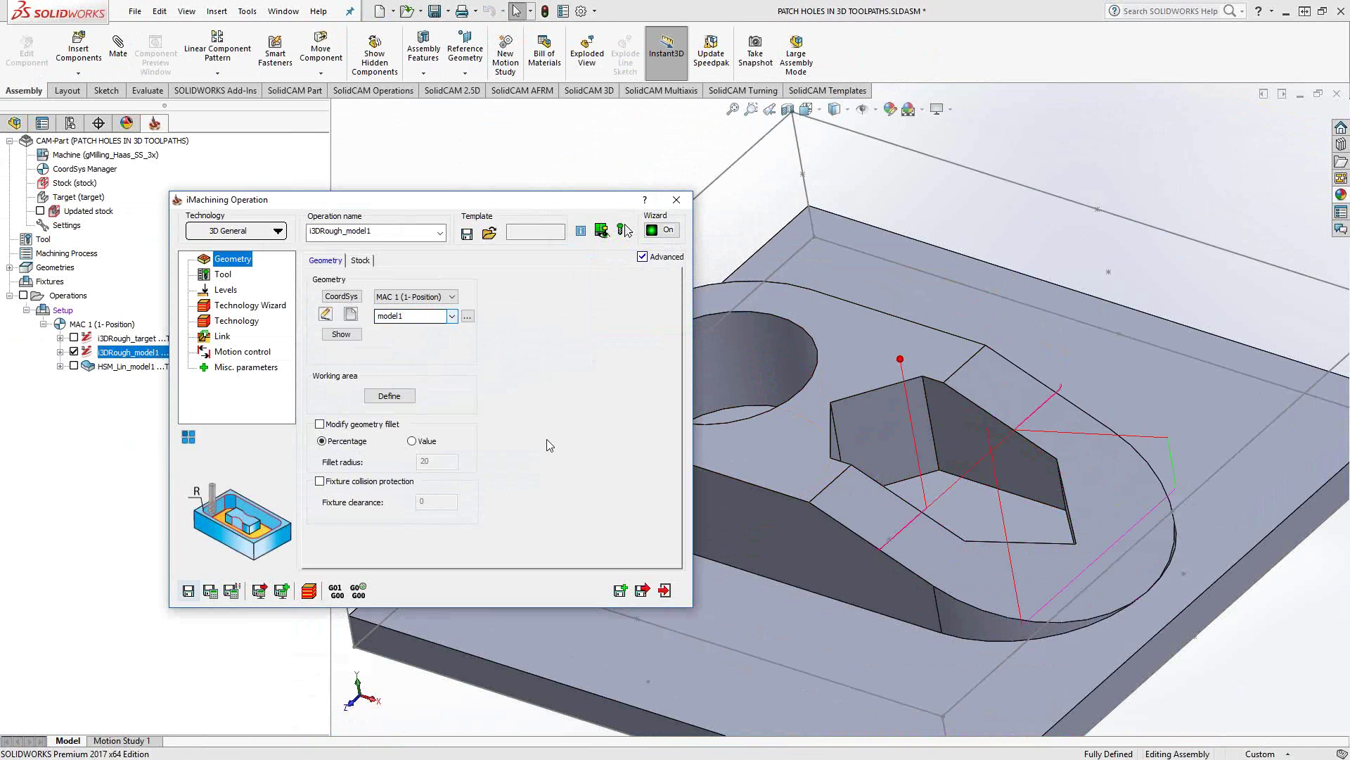
{"action": "mouse_move", "coordinate": [988, 514]}
{"action": "middle_mouse_down"}
{"action": "mouse_move", "coordinate": [1031, 660]}
{"action": "mouse_move", "coordinate": [978, 510]}
{"action": "mouse_move", "coordinate": [999, 534]}
{"action": "middle_mouse_up"}
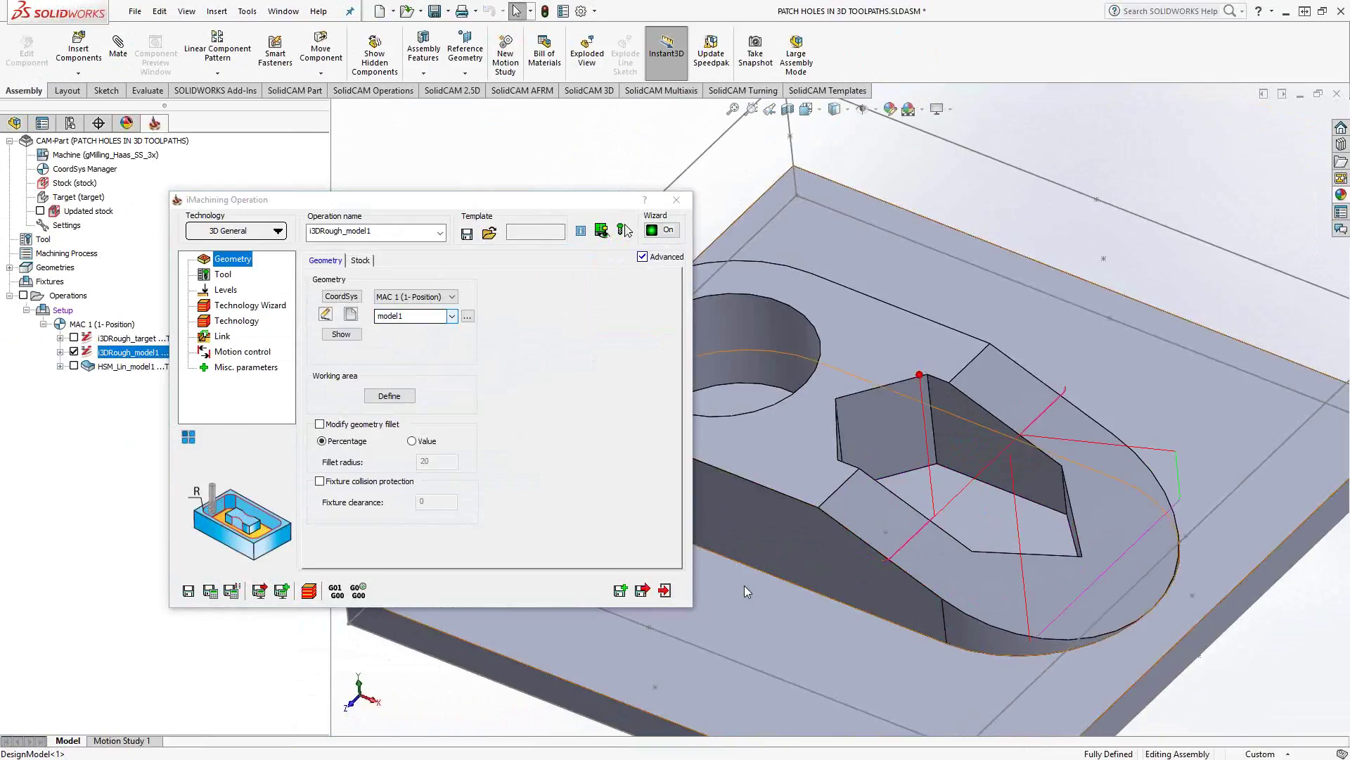
{"action": "left_click", "coordinate": [665, 591]}
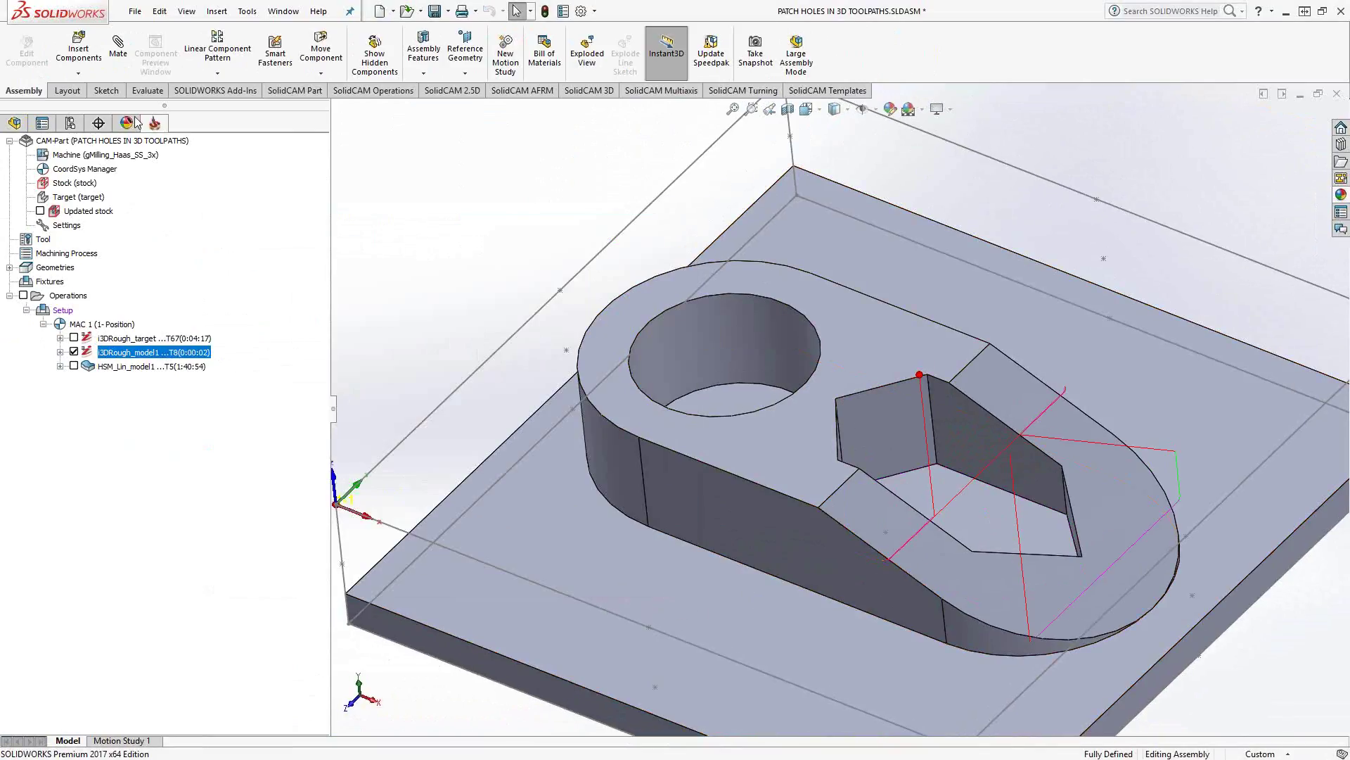